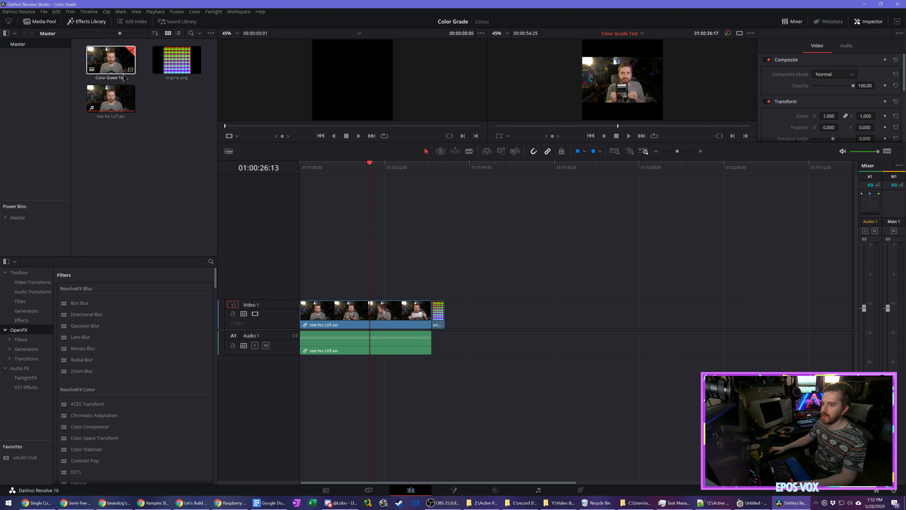
Step: Create a new timeline from the test for LUT.avi clip
right_click(125, 98)
click(195, 106)
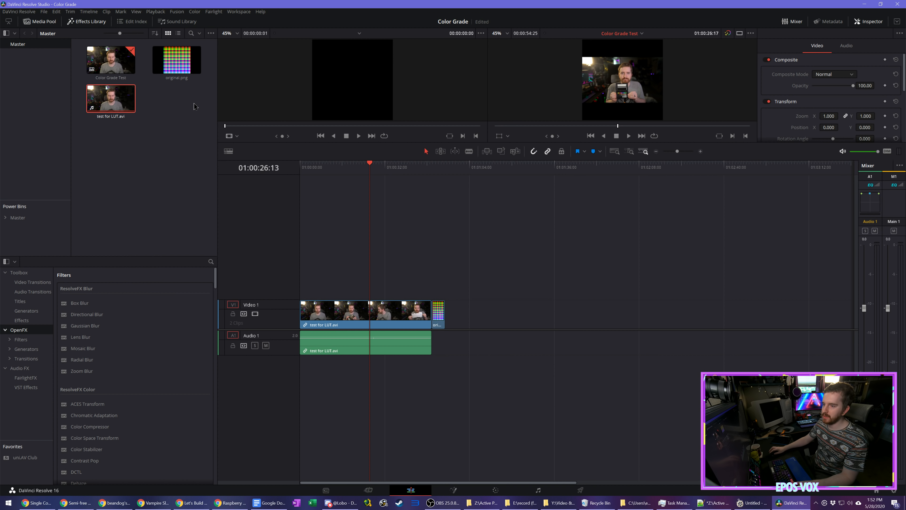
click(516, 286)
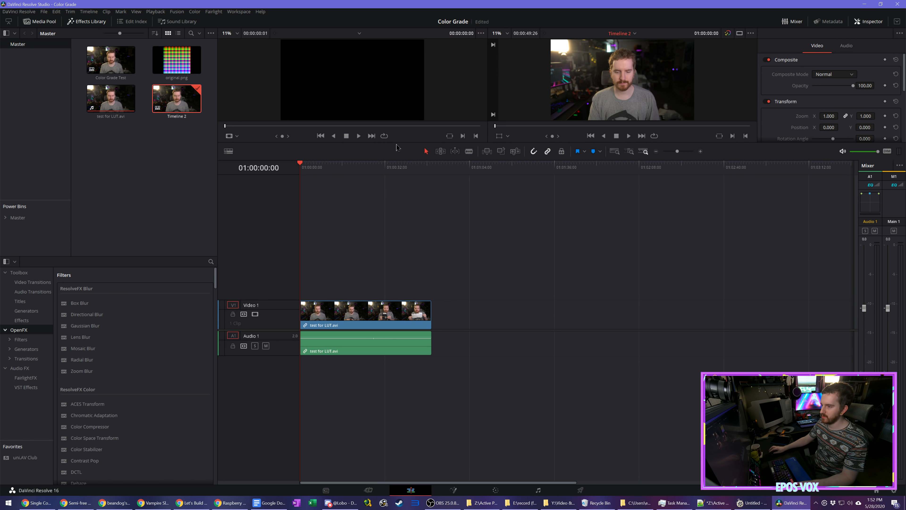
Step: Park the playhead on the gray-card frame at 01:00:06:20 and open the clip on the Color page
drag(263, 142, 272, 232)
drag(314, 259, 318, 261)
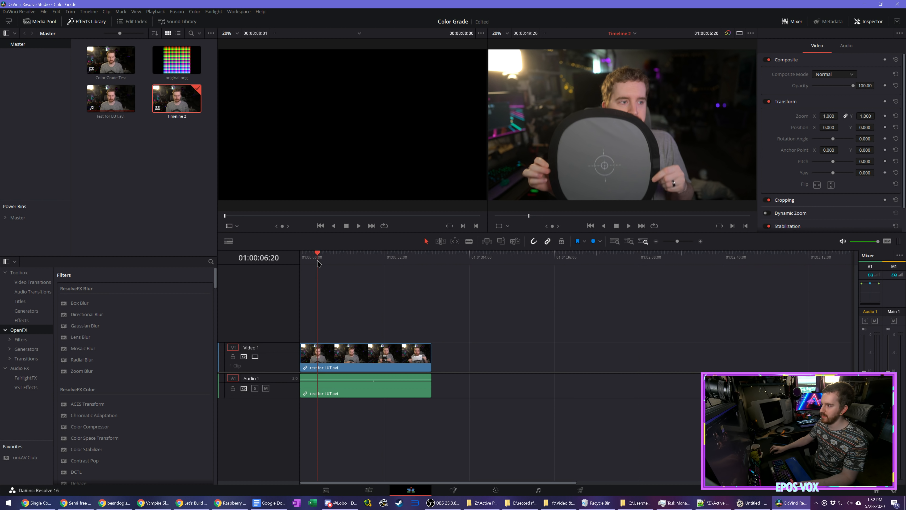
click(496, 492)
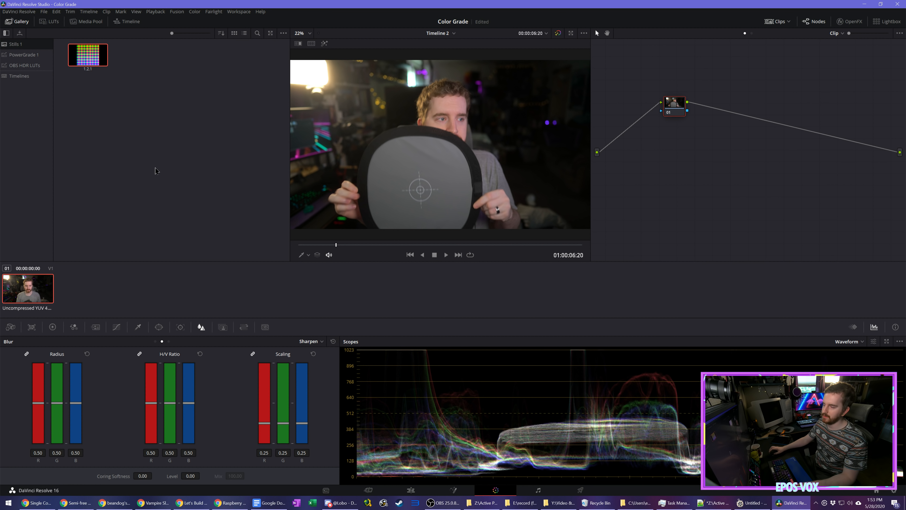
Step: Move the first node closer to the source and add five serial nodes after it, leaving node 01 selected
drag(675, 108, 641, 115)
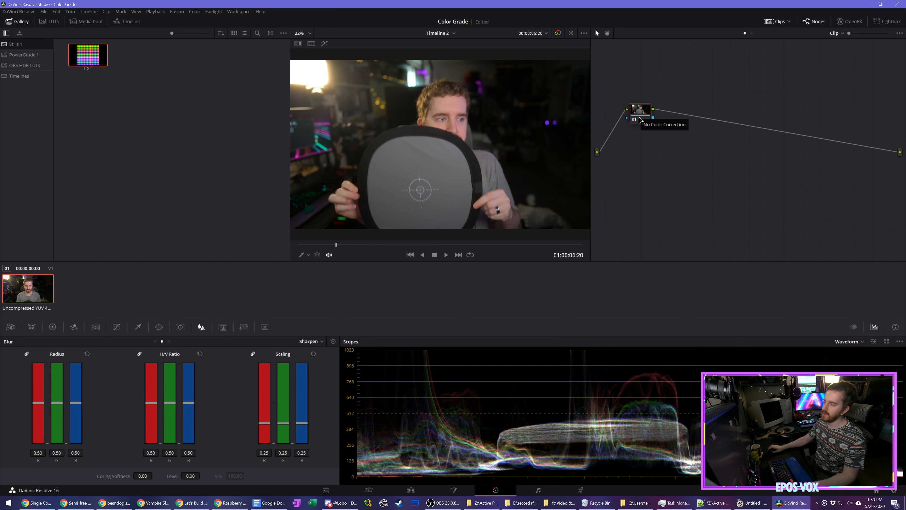
key(alt+s)
key(alt+s)
key(alt+s)
key(alt+s)
key(alt+s)
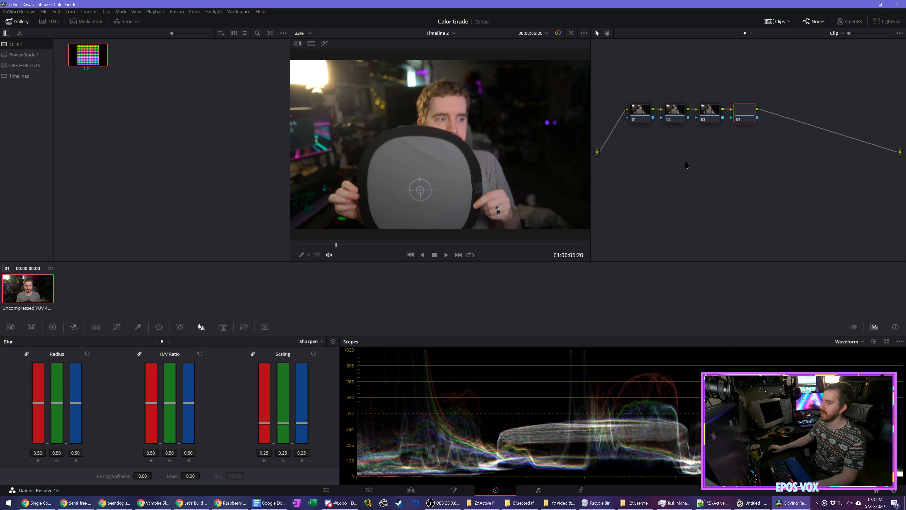
click(640, 120)
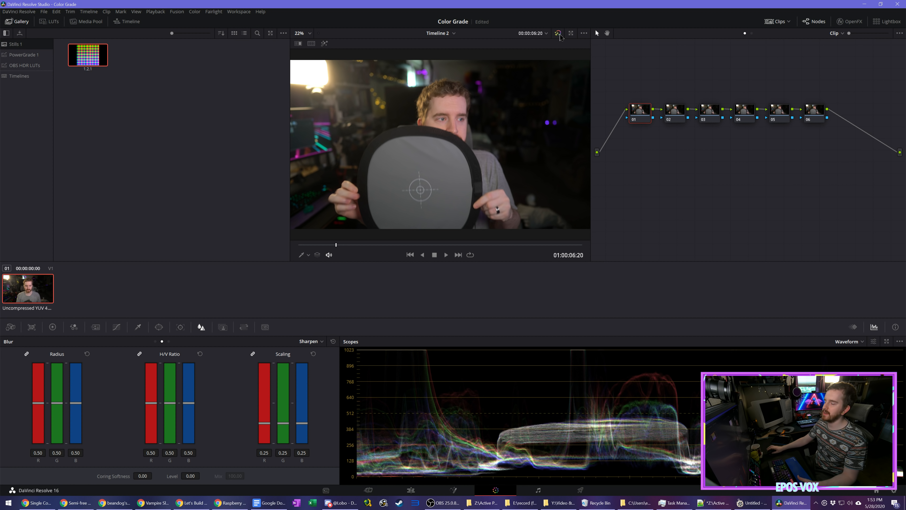
Step: Bring up the primary color wheels alongside the waveform scope
click(559, 34)
click(558, 34)
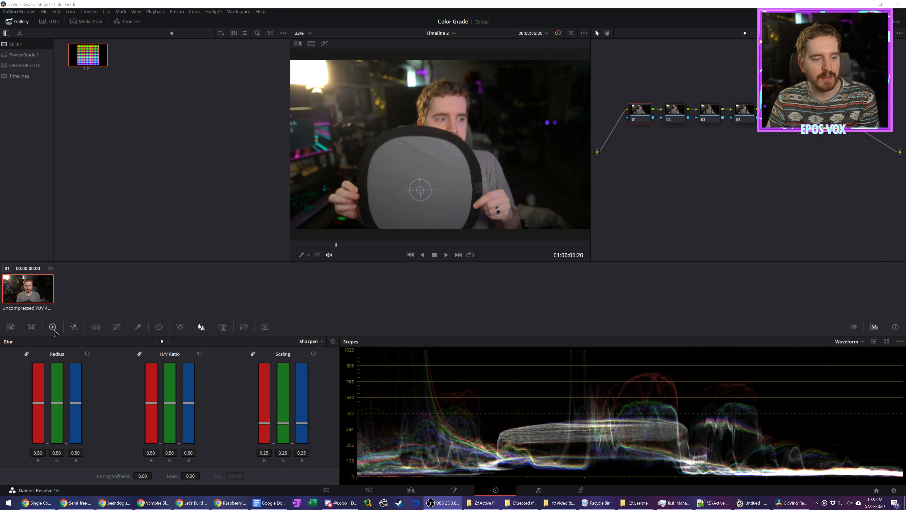
click(55, 332)
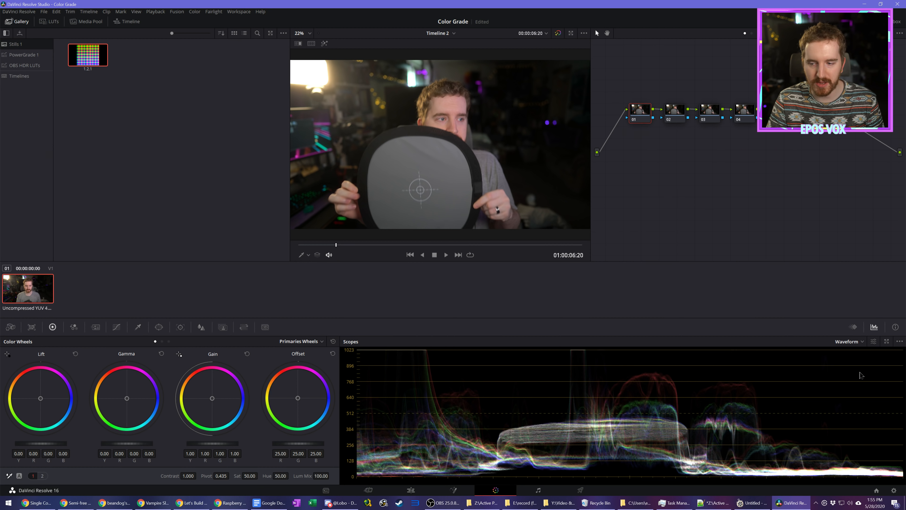
click(853, 327)
click(875, 327)
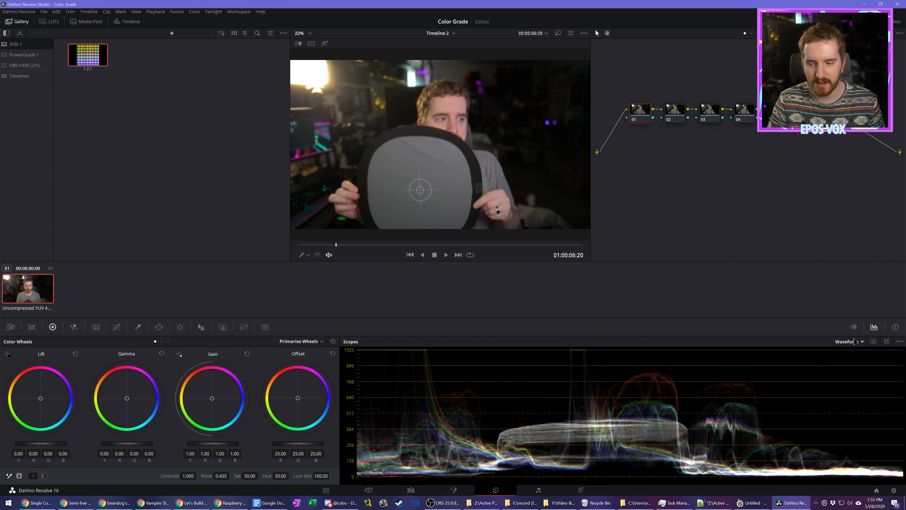
click(855, 341)
click(874, 361)
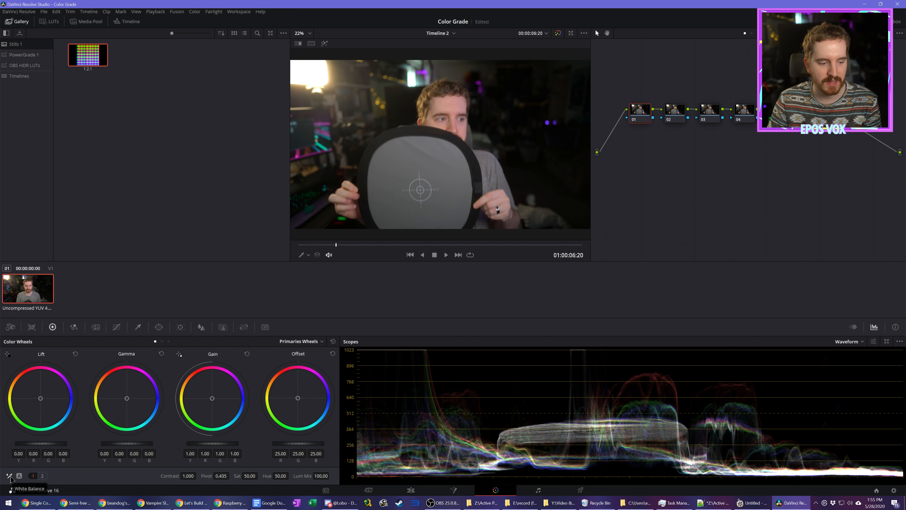
Step: White balance node 01 by sampling the gray card in the image, and label the node White Bal
click(10, 476)
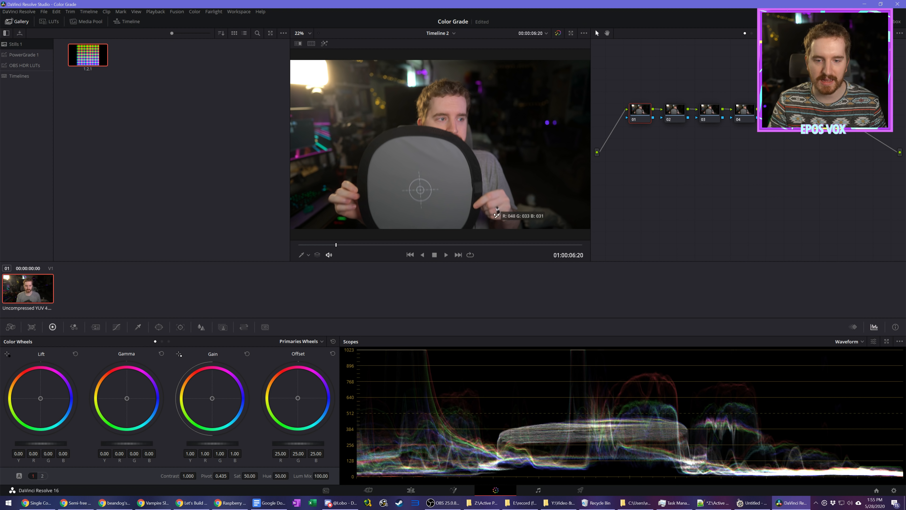
click(452, 161)
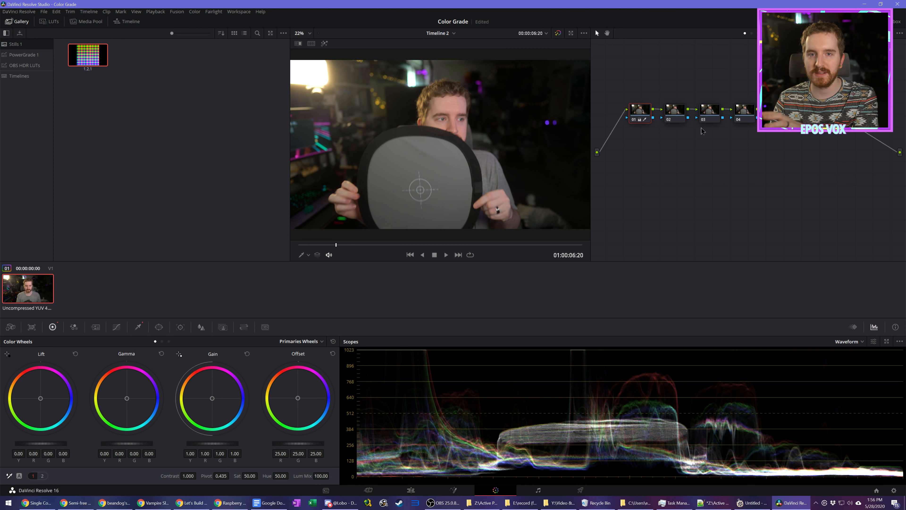
right_click(643, 114)
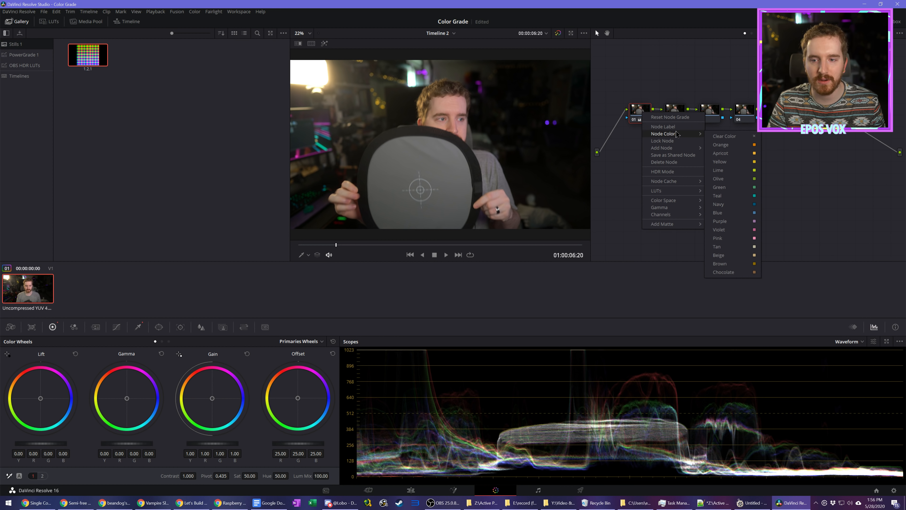
click(663, 126)
text(White Bal)
key(Return)
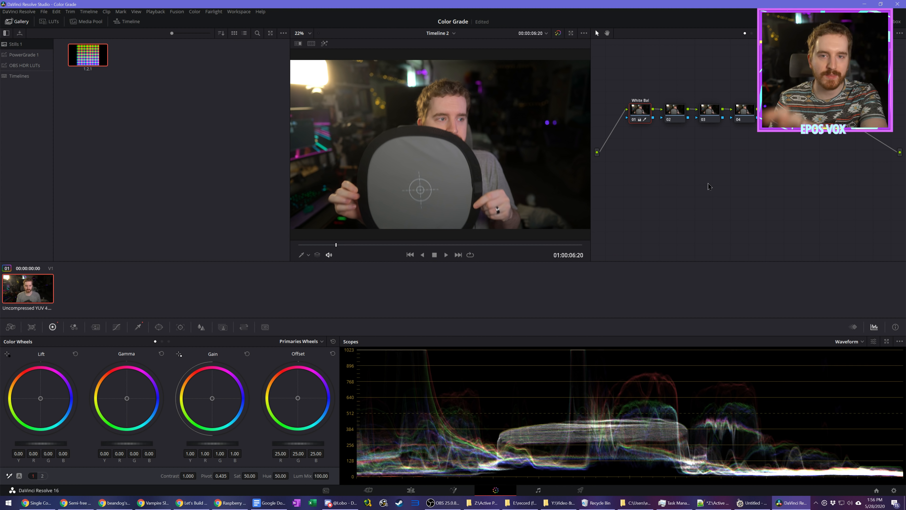
Step: Label node 02 Exposure
click(680, 110)
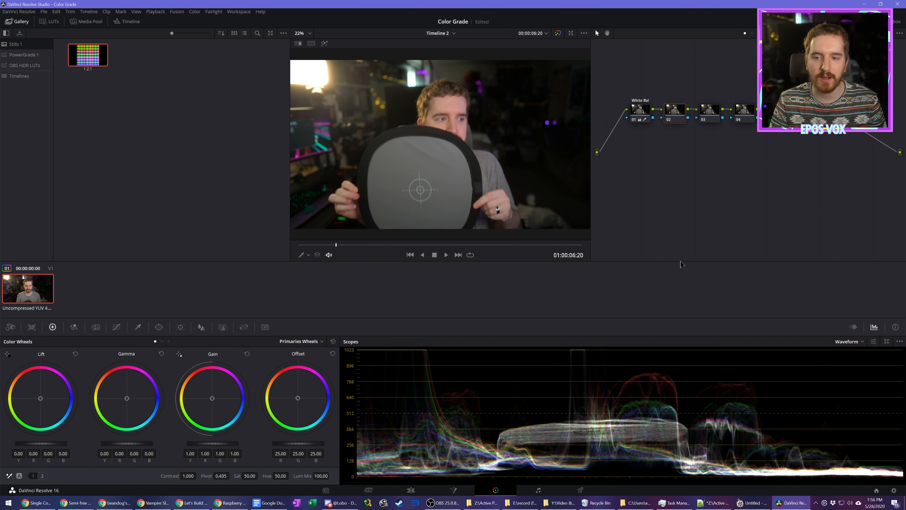
right_click(682, 115)
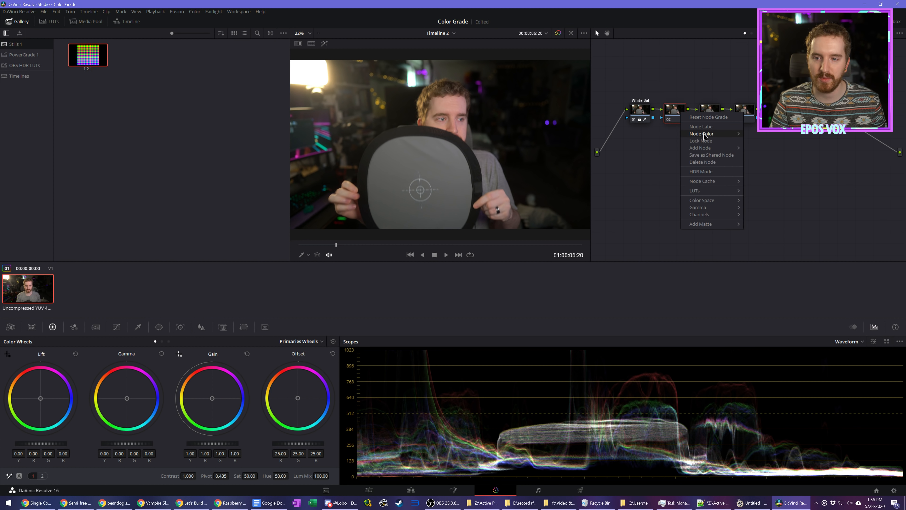
click(703, 127)
text(Exposure)
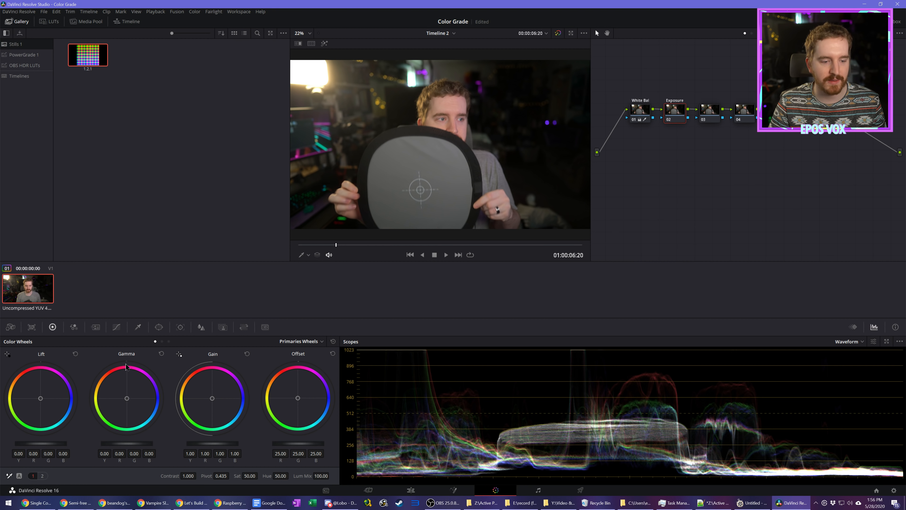
Step: Try raising the Exposure node's master offset to 30.85, and reset the offset wheel
click(162, 341)
click(168, 342)
click(155, 341)
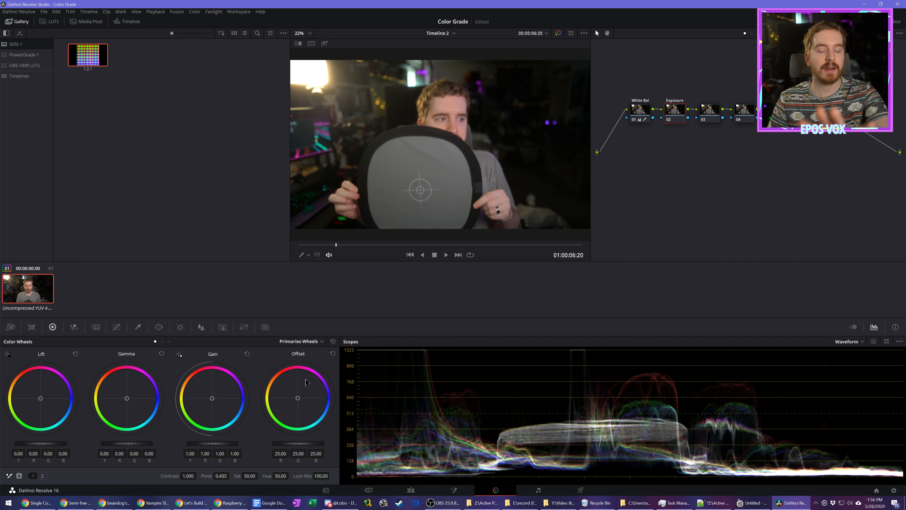
mouse_move(299, 443)
mouse_down()
mouse_move(318, 443)
mouse_move(287, 443)
mouse_move(296, 443)
mouse_up()
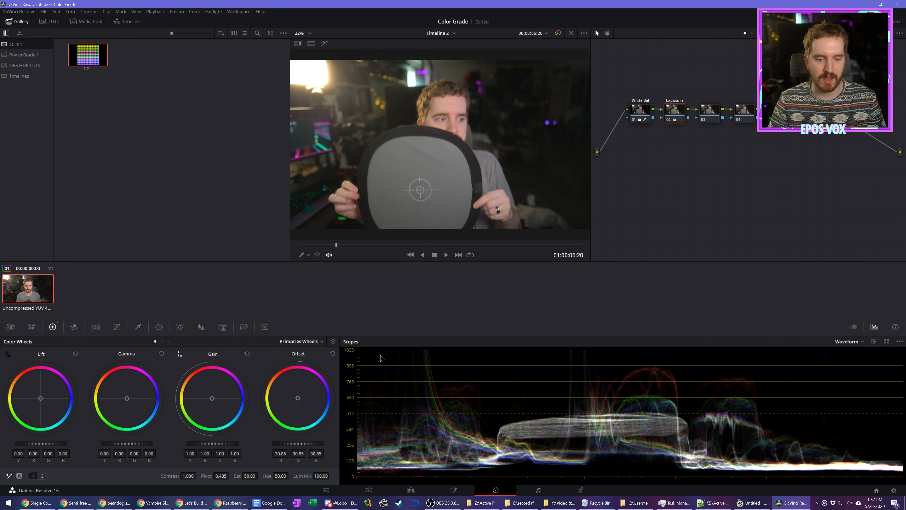
click(333, 353)
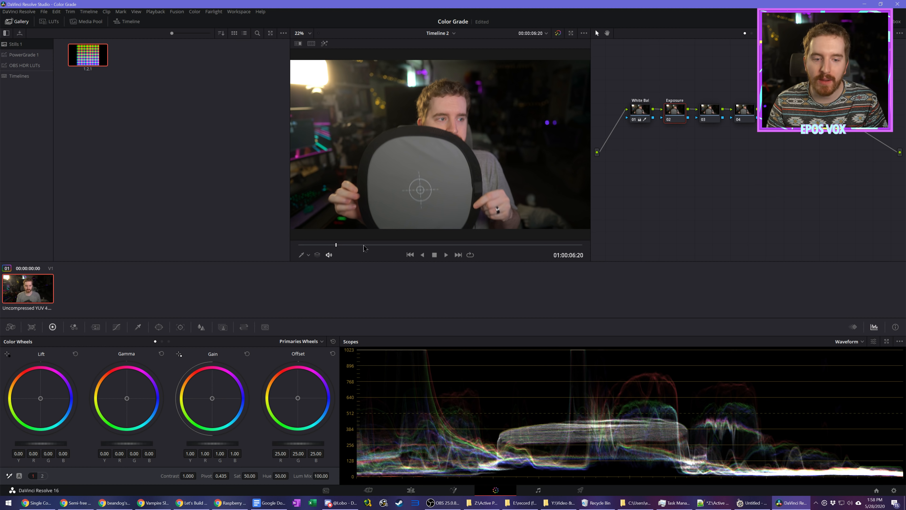
Step: On the color-checker frame, set the Exposure node's gain to 0.96, gamma to 0.06 and lift to -0.01
click(384, 245)
drag(383, 245, 437, 248)
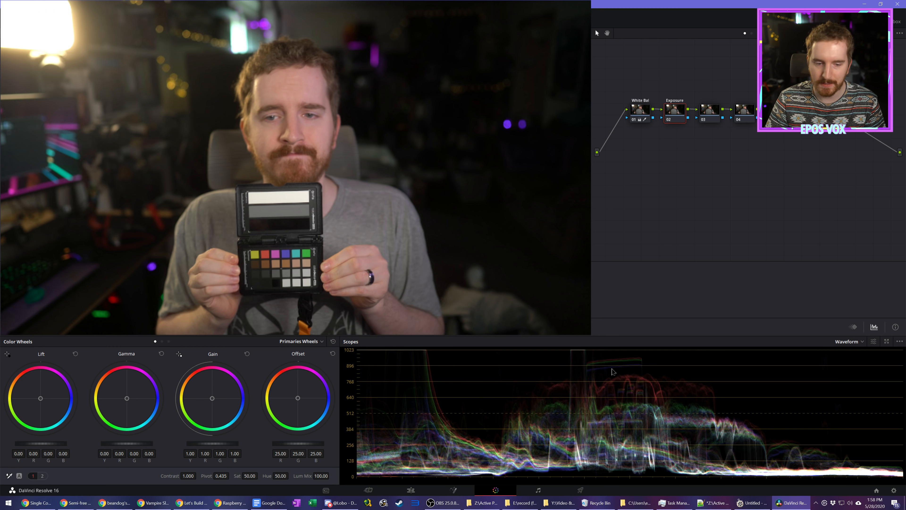
drag(220, 444, 214, 444)
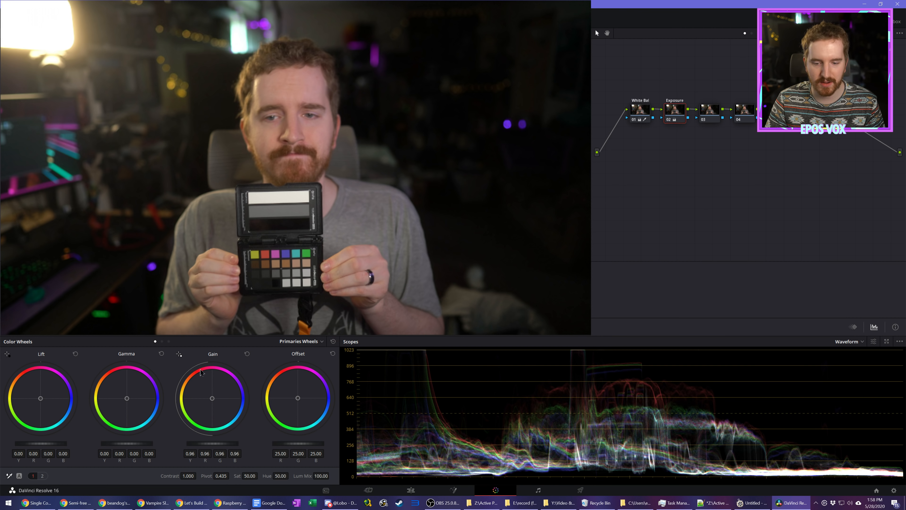
drag(141, 444, 145, 444)
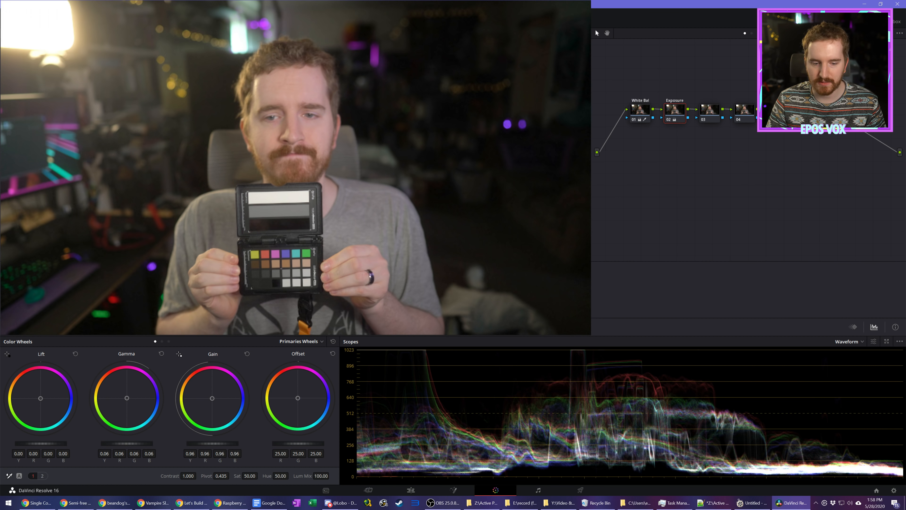
drag(58, 444, 56, 444)
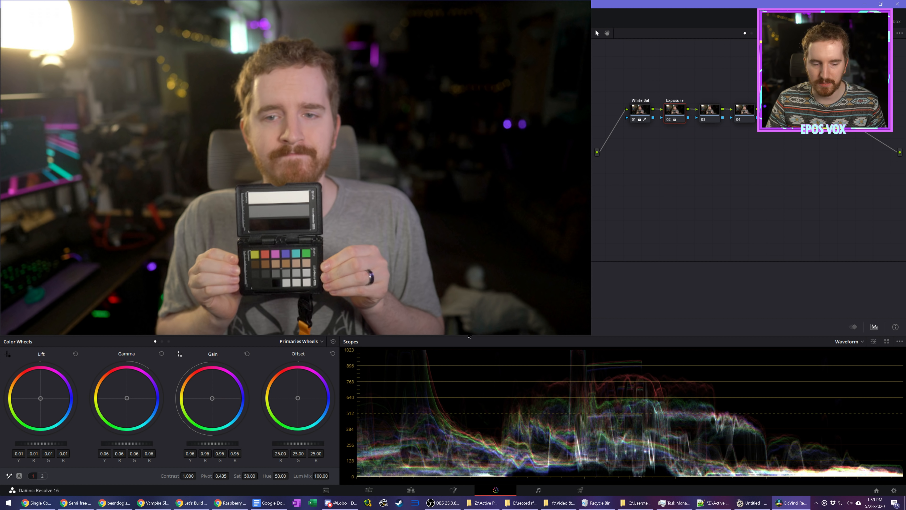
Step: Preview the graded clip in full screen and set the Exposure node's gamma to 0.03
key(ctrl+f)
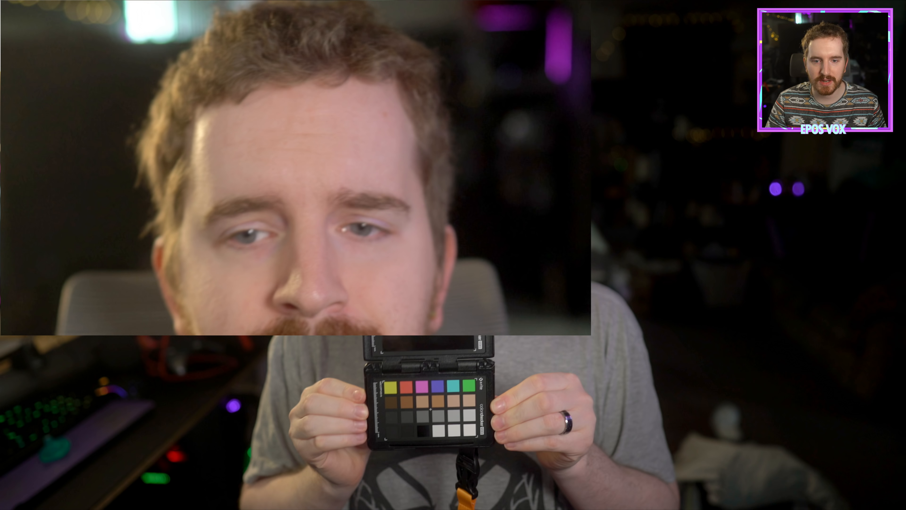
key(space)
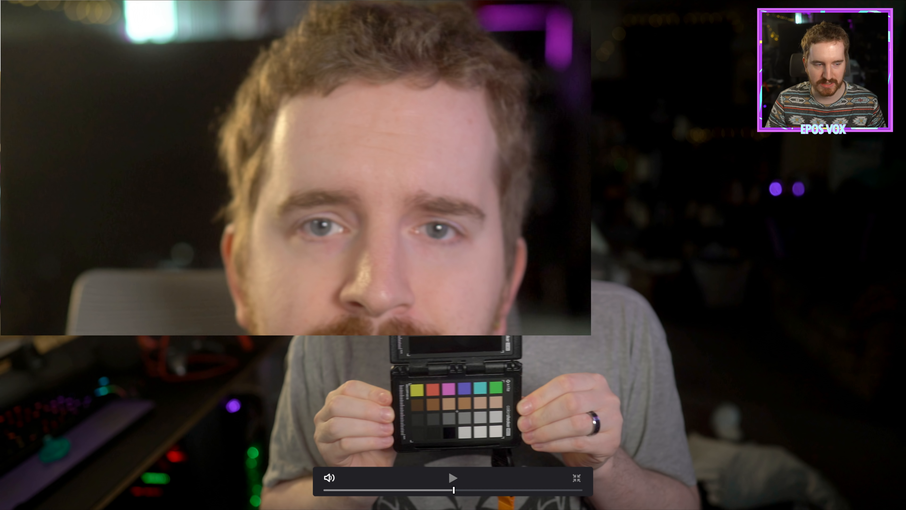
key(ctrl+f)
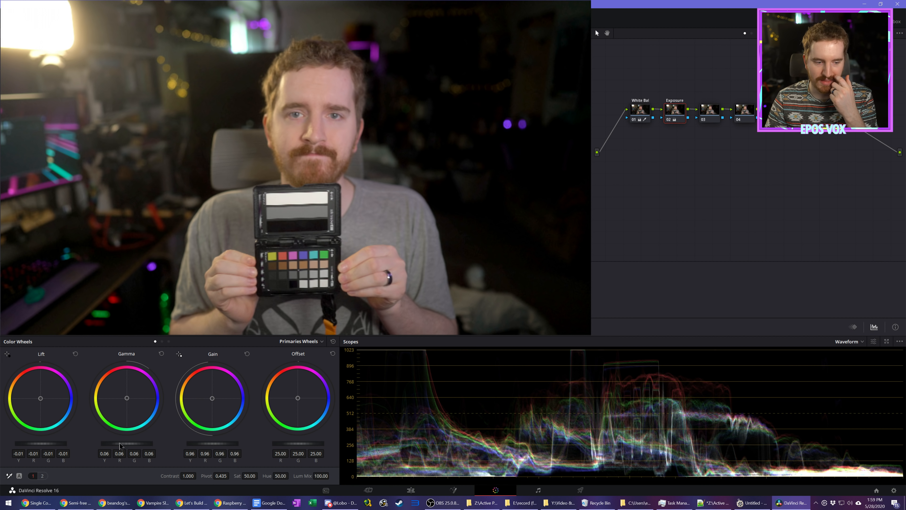
drag(127, 443, 121, 444)
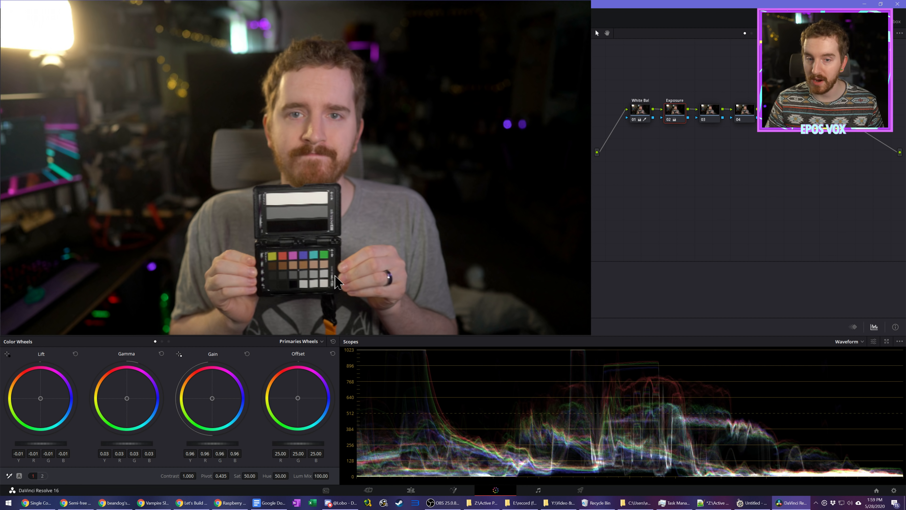
Step: Label node 03 Contrast and set its contrast to 1.096
click(710, 110)
right_click(706, 113)
click(725, 126)
text(Contrast)
key(Return)
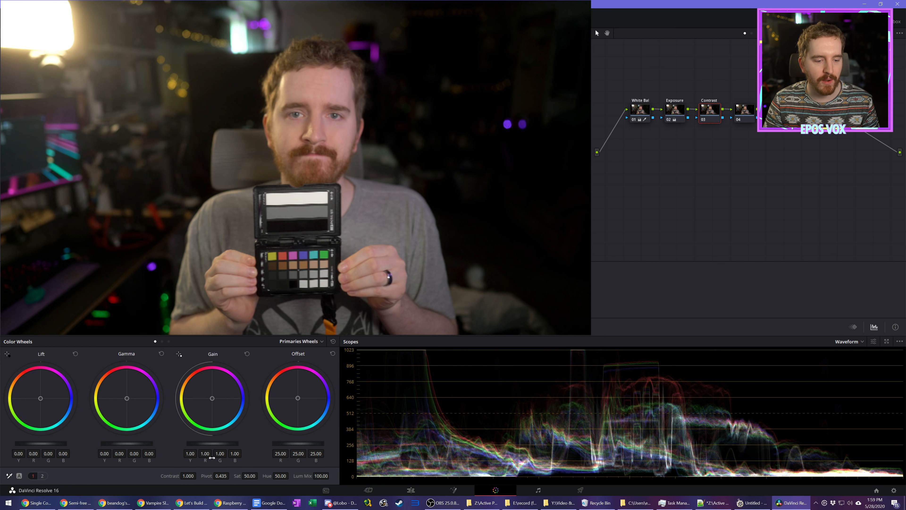
drag(198, 475, 199, 476)
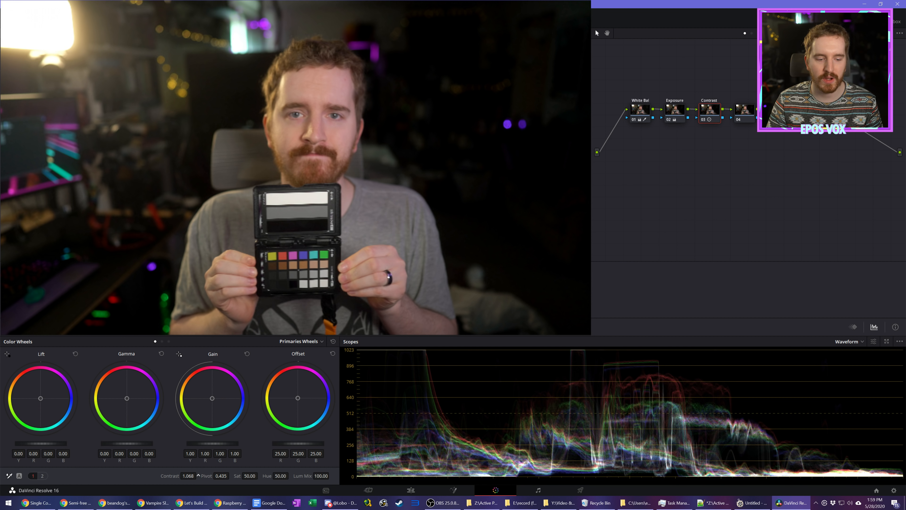
drag(198, 475, 198, 475)
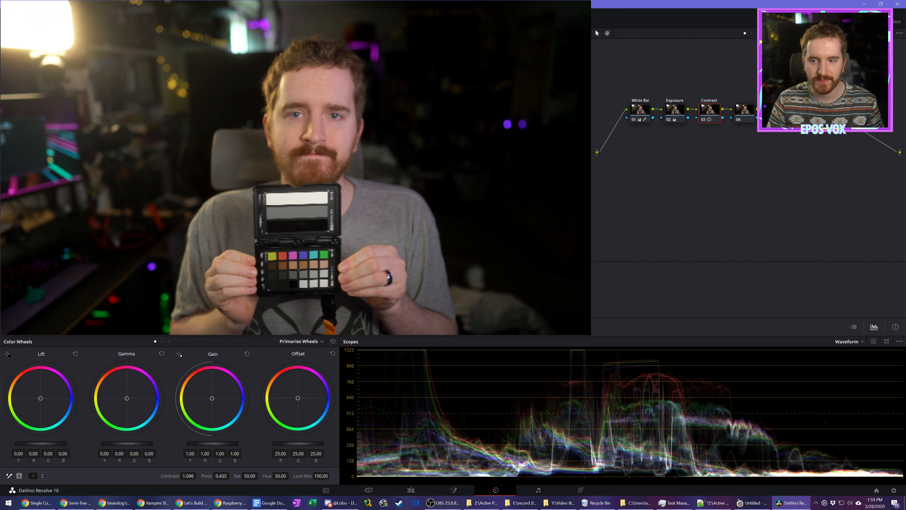
Step: Set the saturation of node 04 to 53.20 and select node 05
click(747, 110)
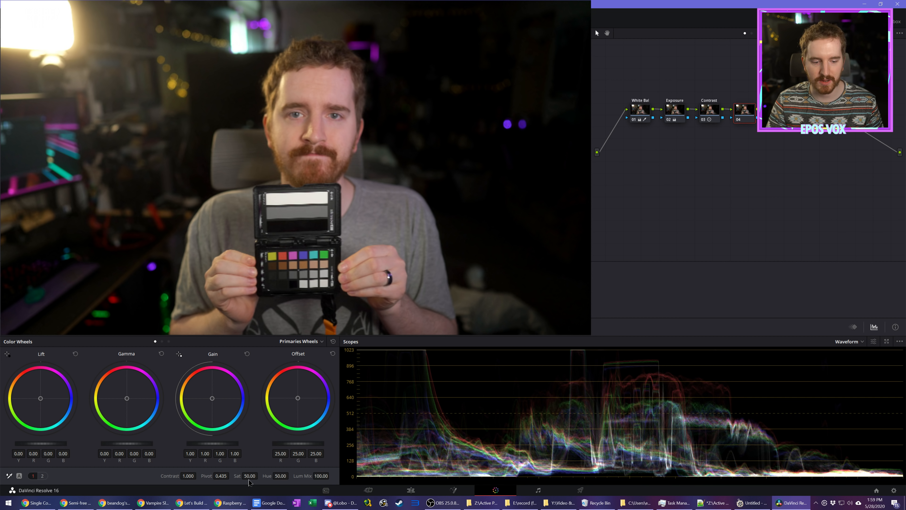
drag(250, 476, 259, 475)
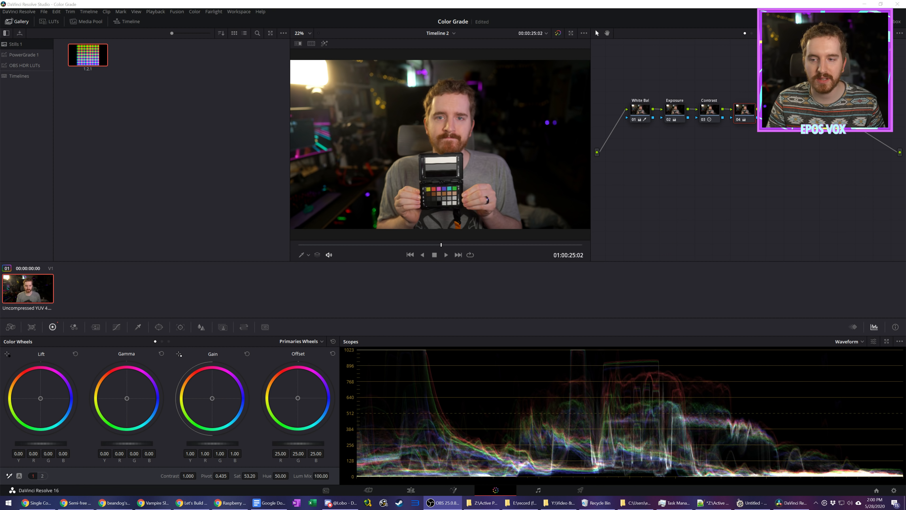
click(780, 111)
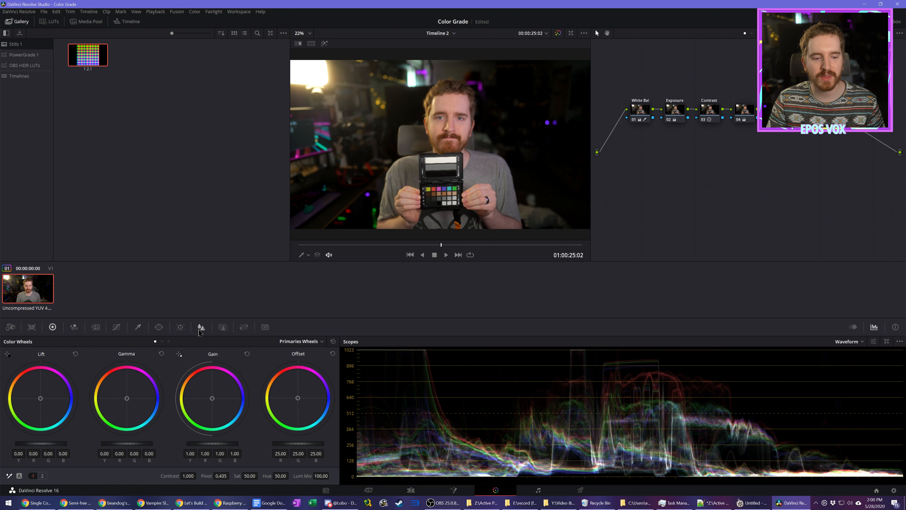
Step: Sharpen node 05 with a radius of 0.48 and label node 04 Saturation
click(201, 328)
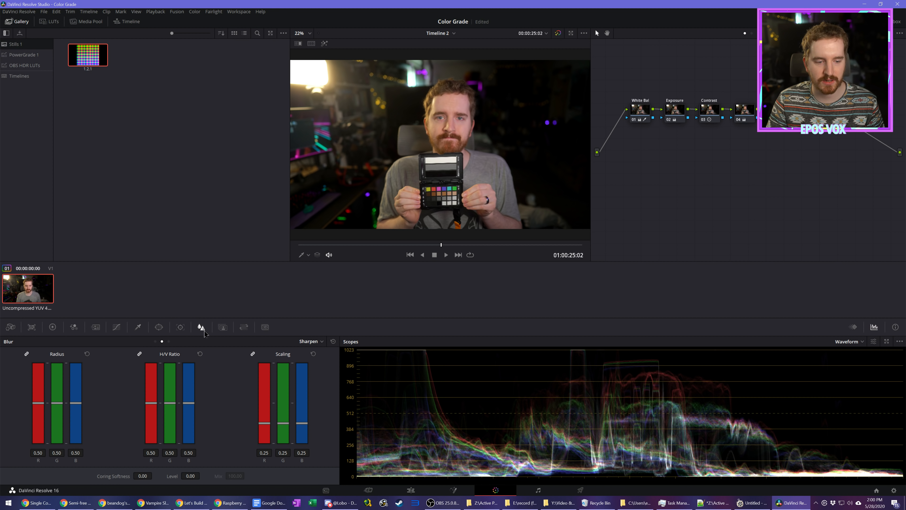
drag(79, 403, 80, 407)
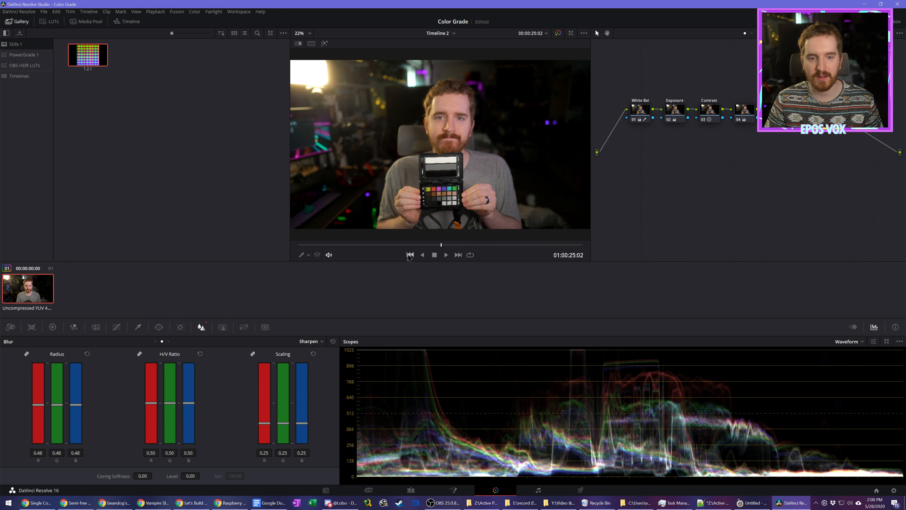
right_click(746, 114)
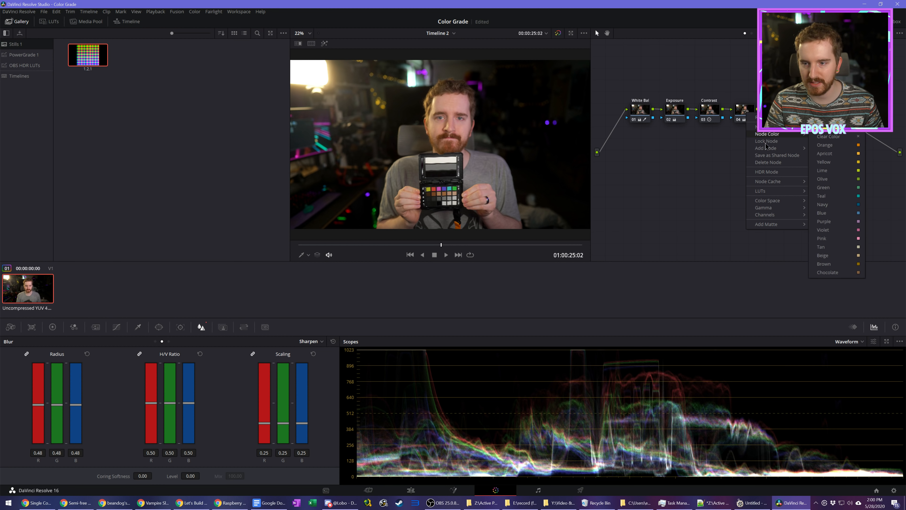
mouse_move(796, 148)
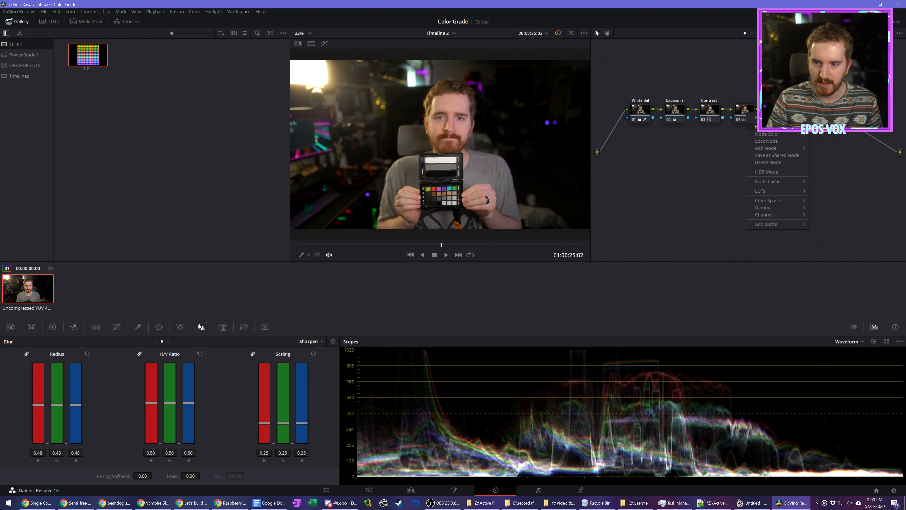
click(776, 127)
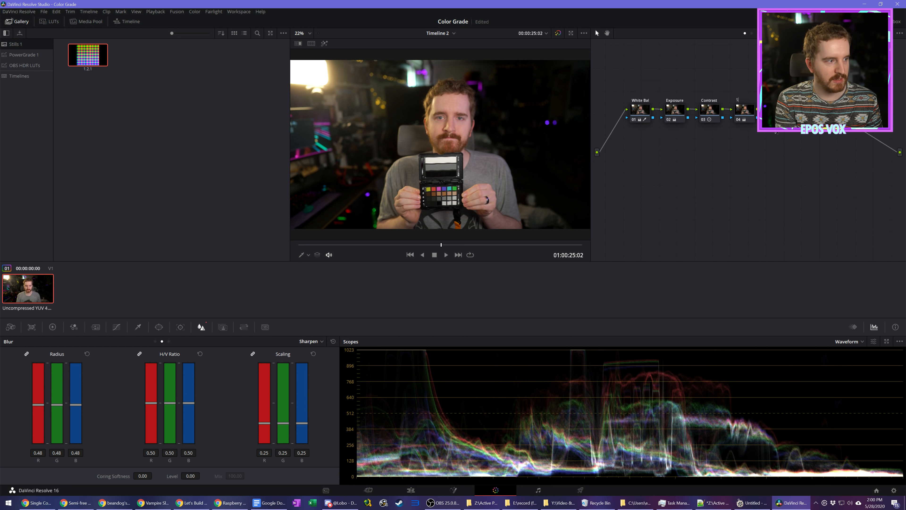
text(Saturation)
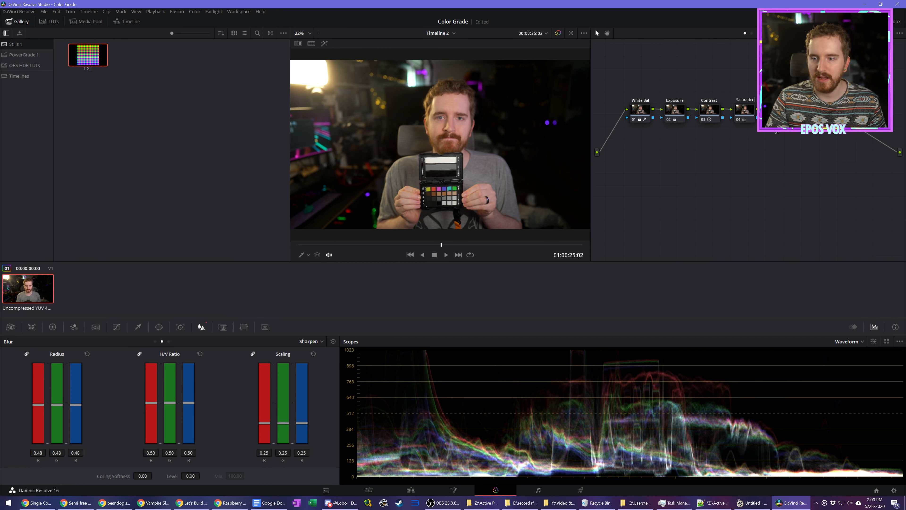
right_click(772, 117)
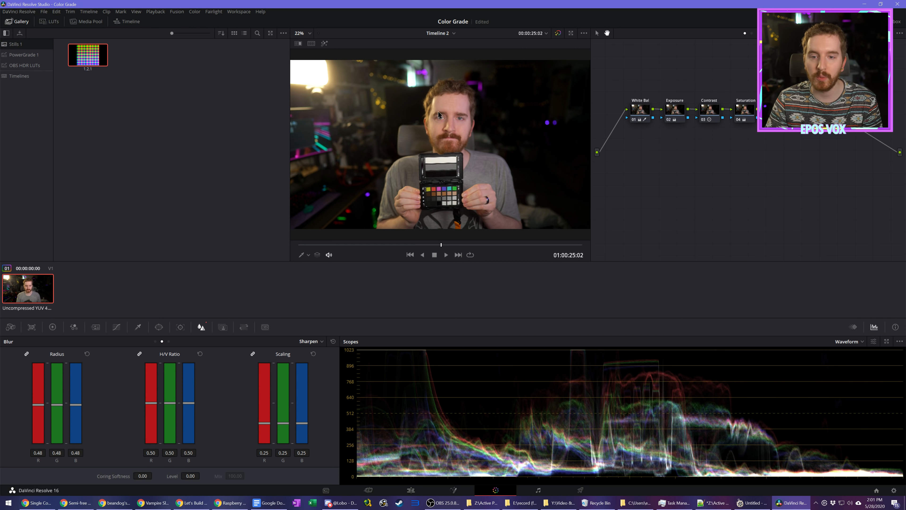
Step: Grab a still of the graded frame and label it WEBCAM LUT EPOS
right_click(451, 123)
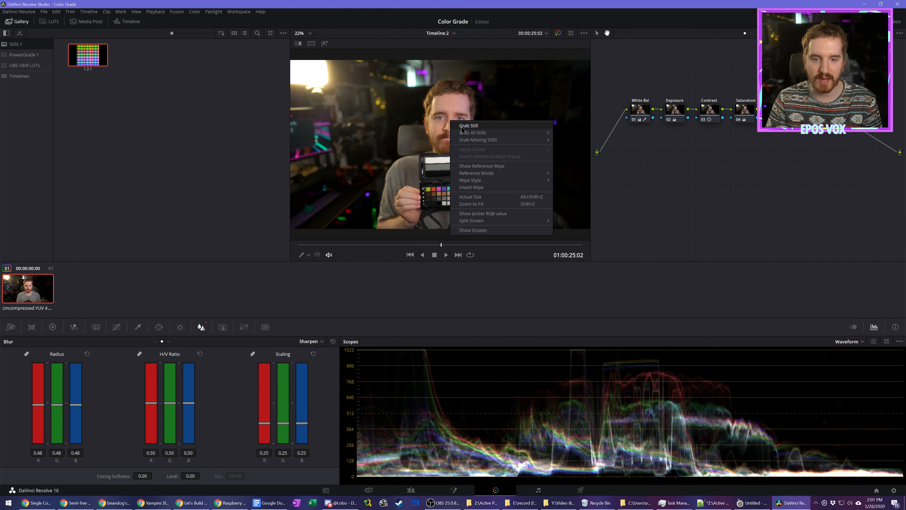
click(462, 126)
right_click(94, 66)
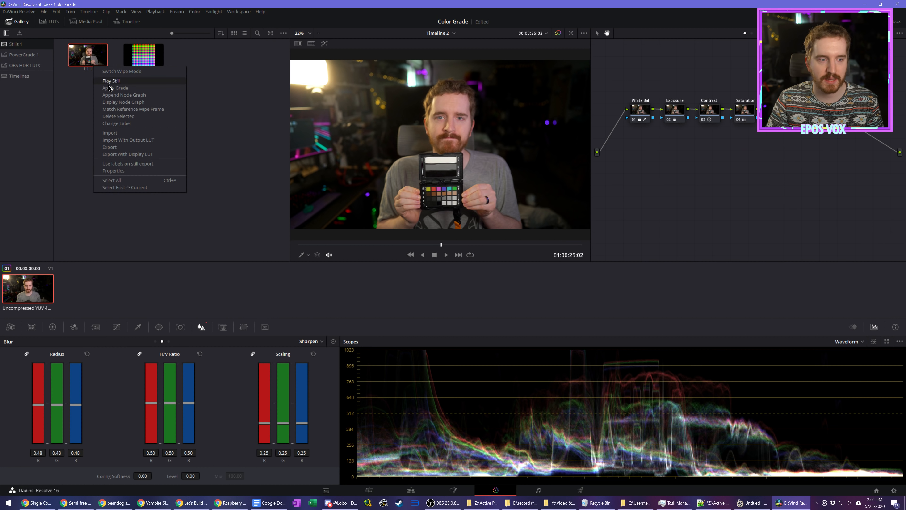
click(138, 123)
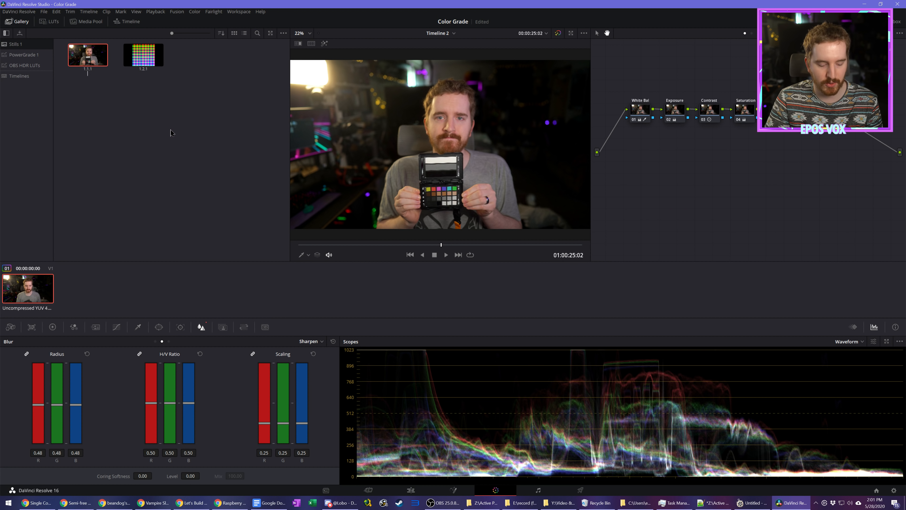
text(WEBCAM LUT EPOS)
key(Return)
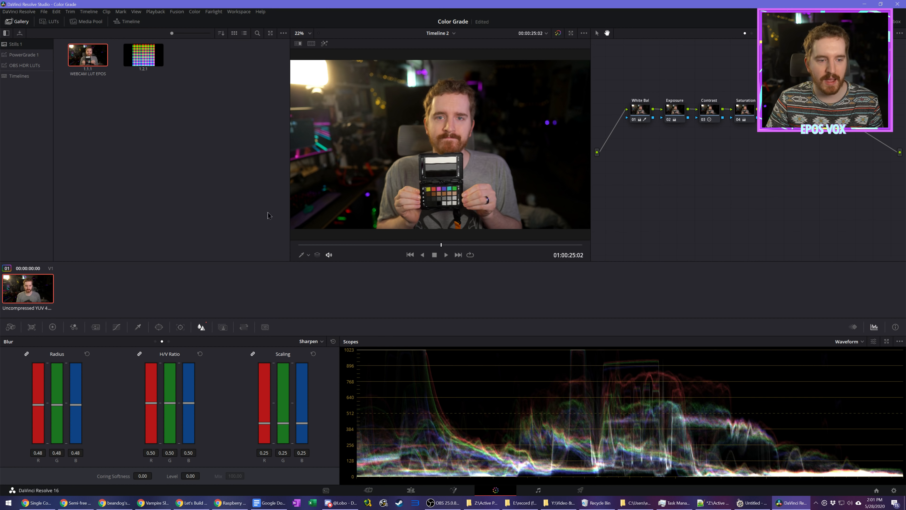
Step: Delete all the clip's grading nodes, add one empty serial node and toggle the grade bypass on and off
drag(727, 64, 811, 91)
drag(824, 177, 818, 170)
click(596, 32)
drag(606, 93, 826, 183)
key(Delete)
key(alt+s)
click(559, 33)
click(559, 34)
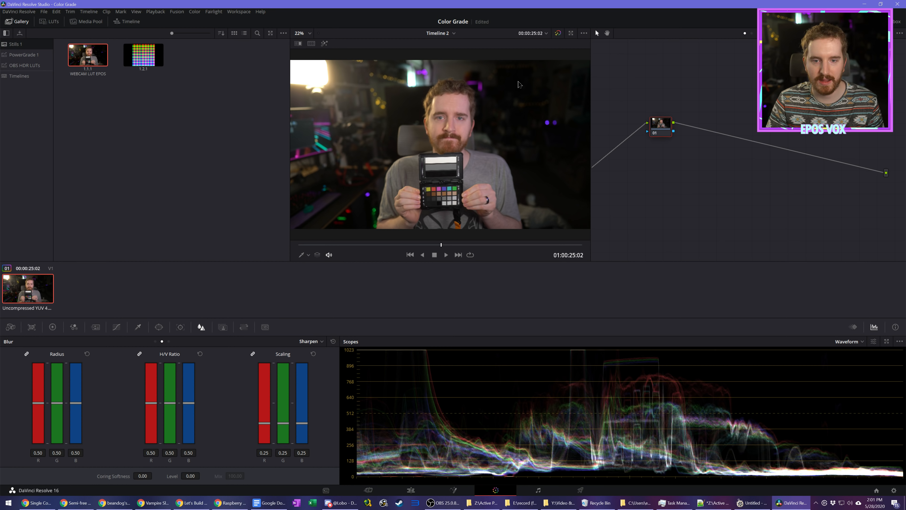
Step: Apply the grade from the WEBCAM LUT EPOS still to the clip and select the Exposure node
right_click(92, 60)
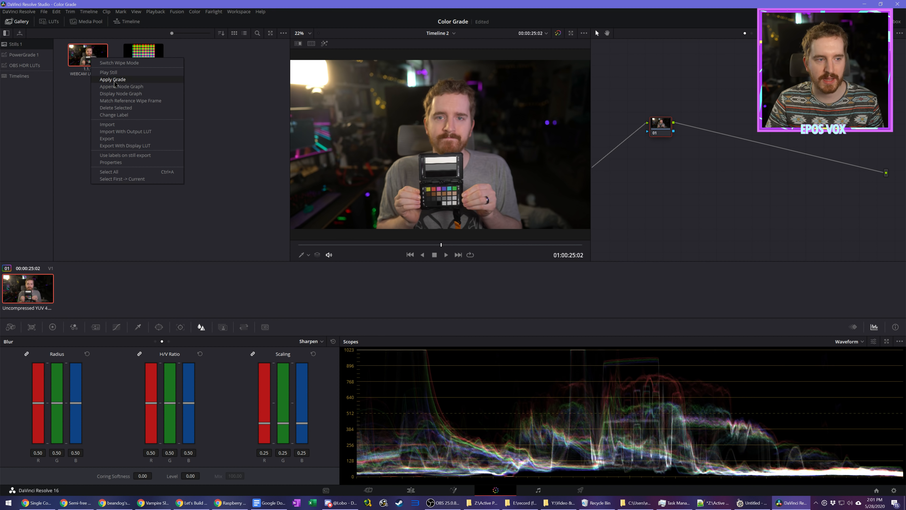
click(113, 80)
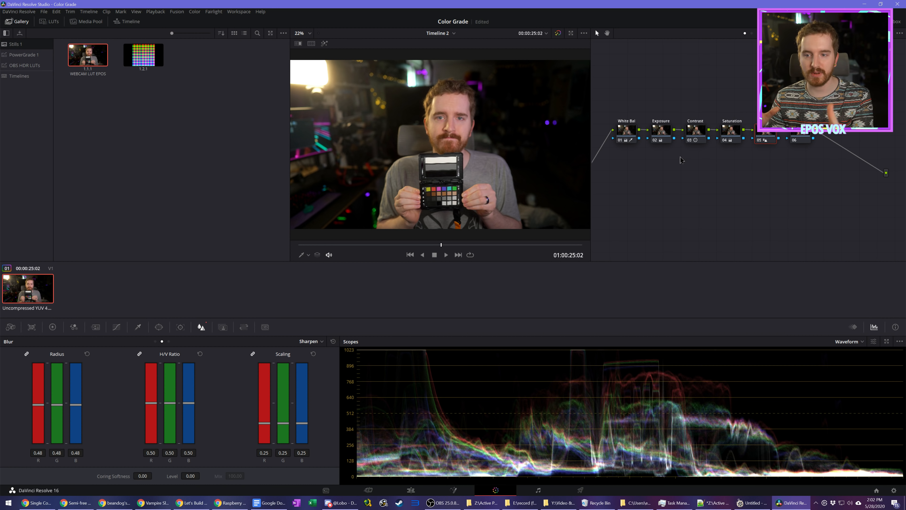
click(660, 135)
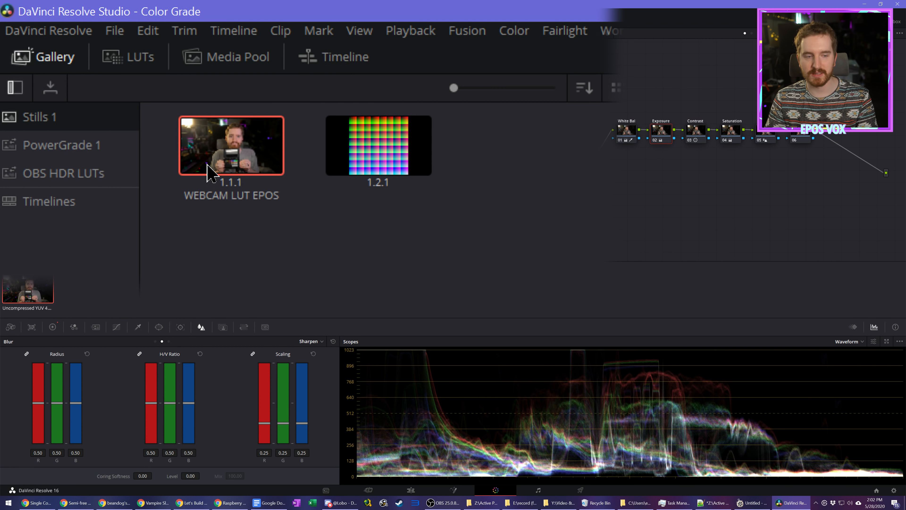
Step: Save the WEBCAM LUT EPOS still from Stills 1 into the PowerGrade 1 album and open that album
click(97, 151)
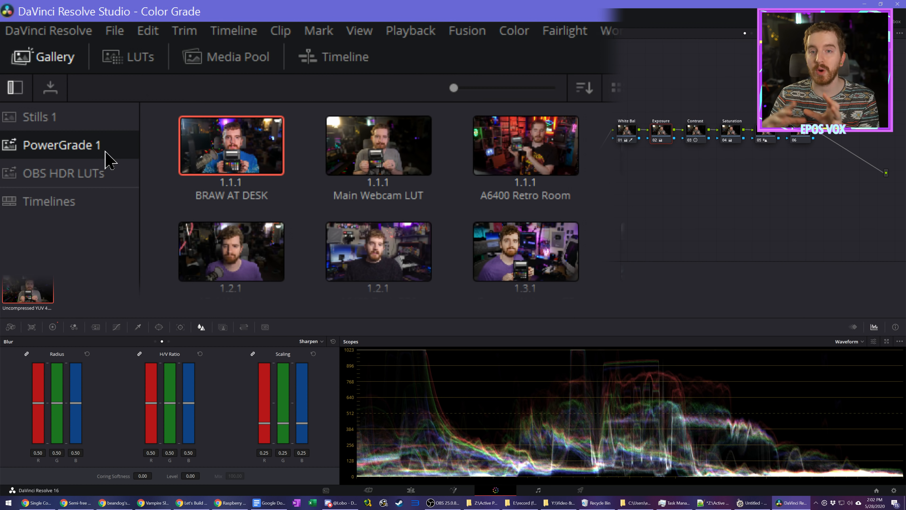
click(50, 118)
drag(206, 157, 79, 146)
click(97, 146)
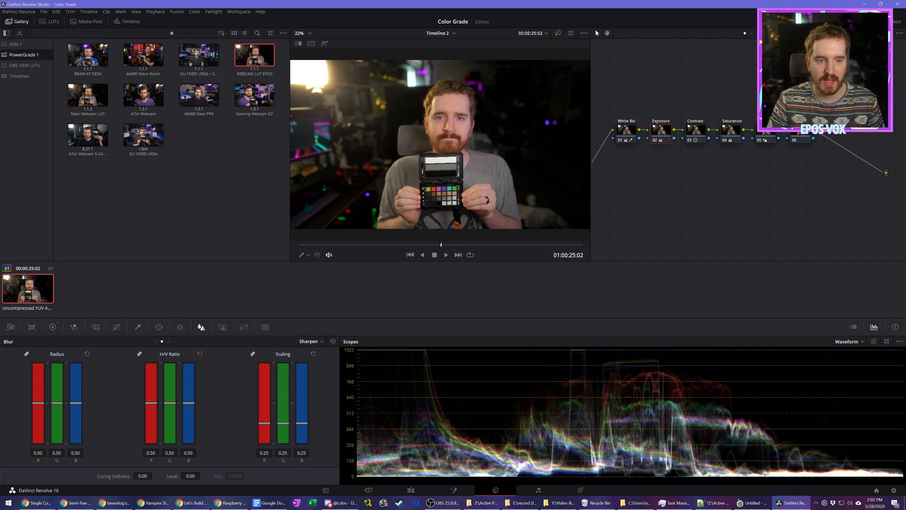
Step: Try the Gaming Webcam, A6400 Desk PP6 and A7sii Webcam grades on the clip, finishing by reapplying the WEBCAM LUT EPOS grade
right_click(253, 93)
click(282, 118)
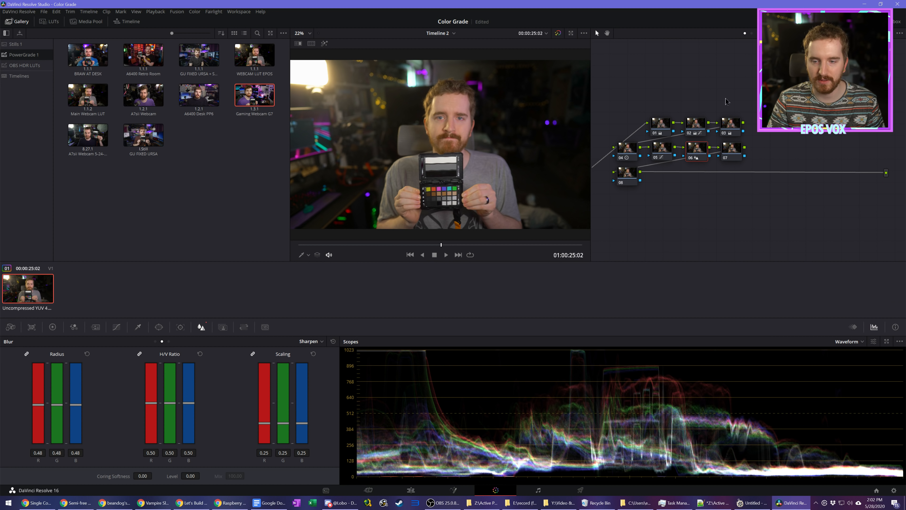
right_click(206, 102)
click(221, 124)
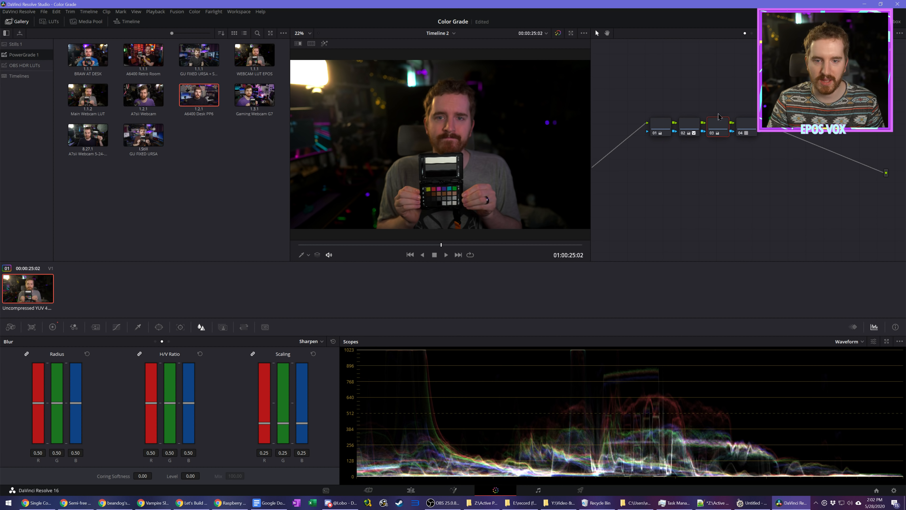
right_click(145, 96)
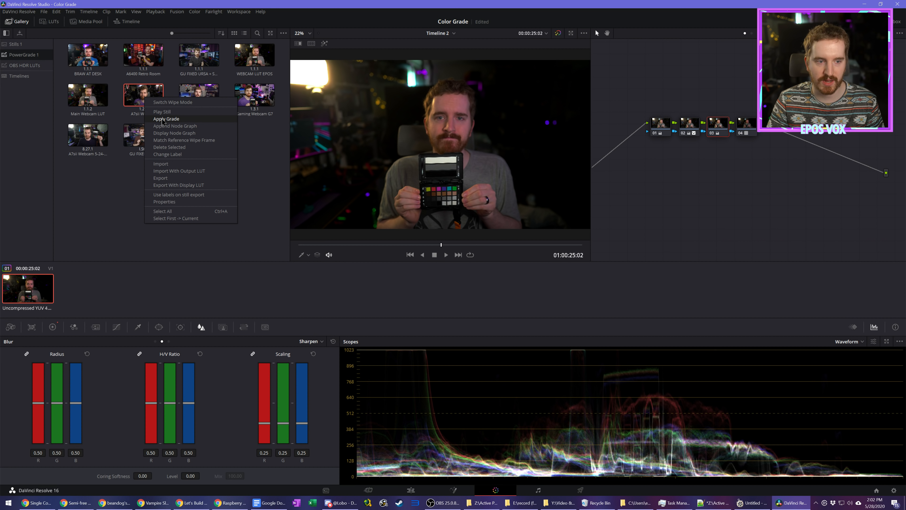
click(165, 118)
right_click(252, 57)
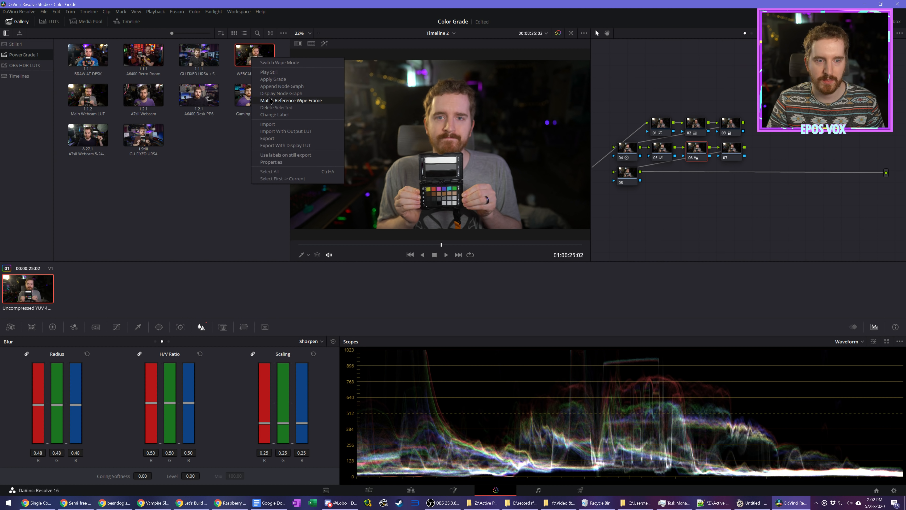
click(272, 80)
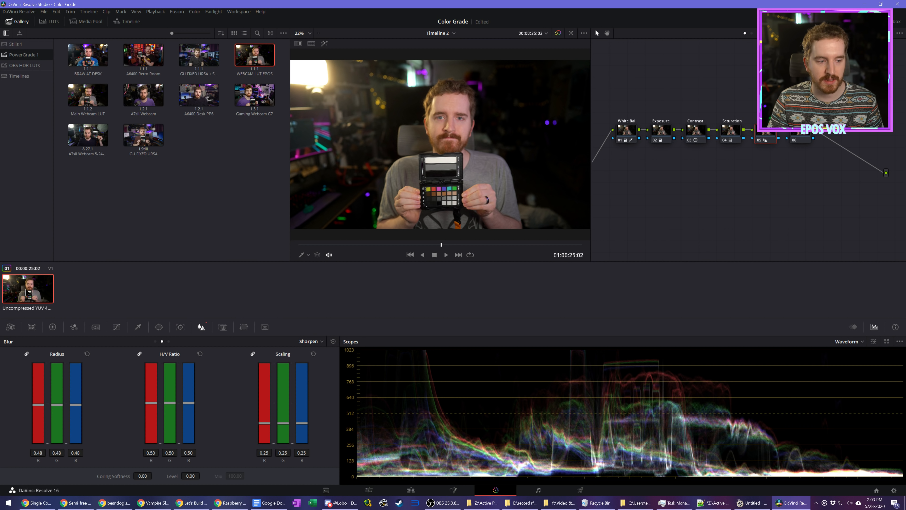
Step: Generate a 65-point cube 3D LUT from the graded clip, naming it Color Check
right_click(26, 292)
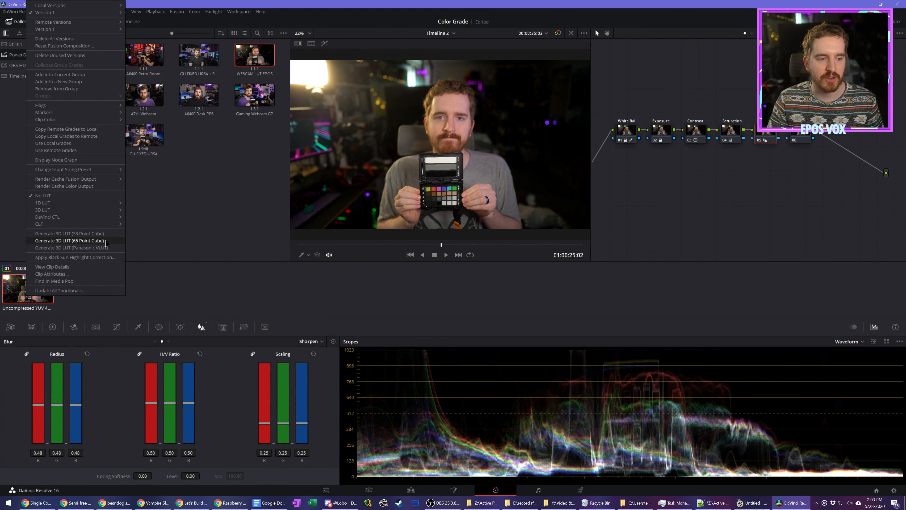
click(108, 241)
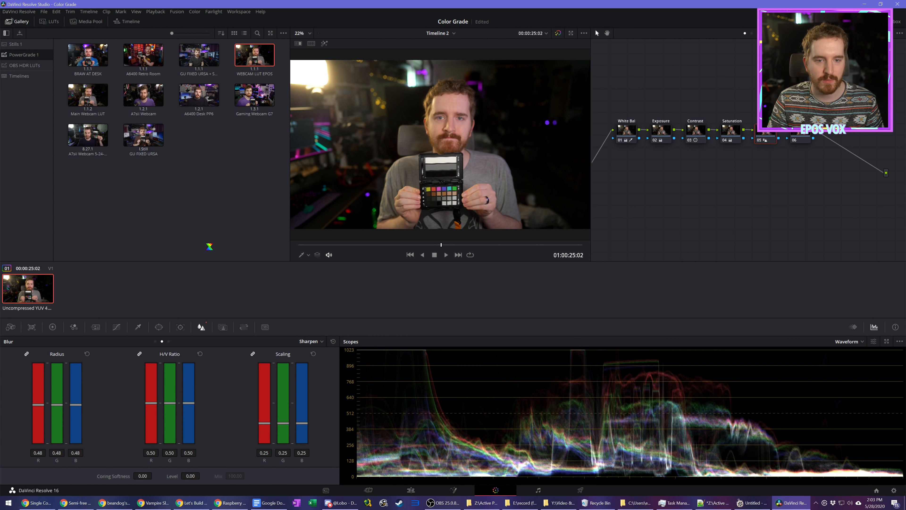
text(Color Check)
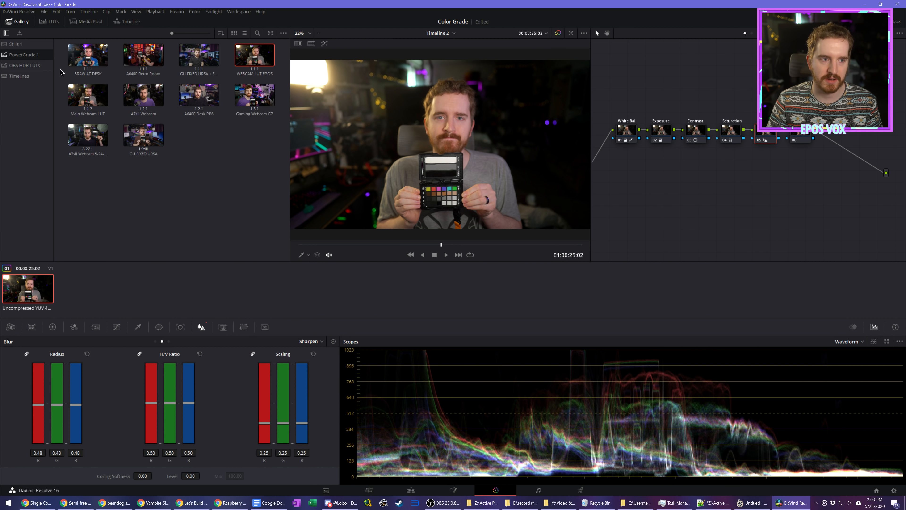
Step: Select original.png in the media pool, switch to File Explorer and open C:\Program Files
click(86, 22)
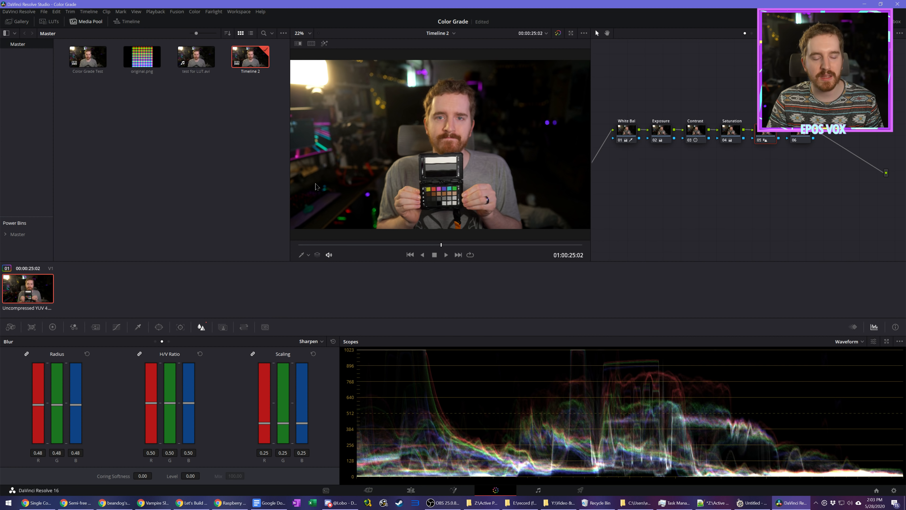
click(147, 52)
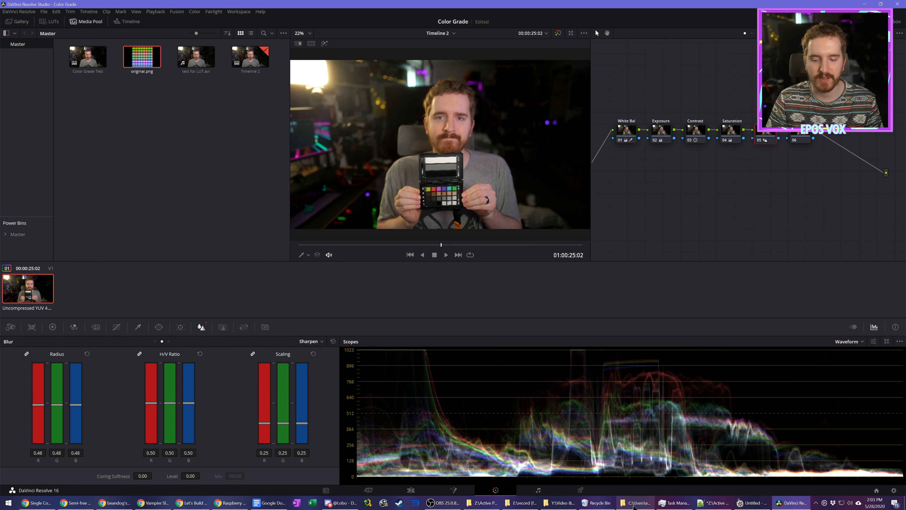
click(637, 502)
scroll(371, 368, down, 12)
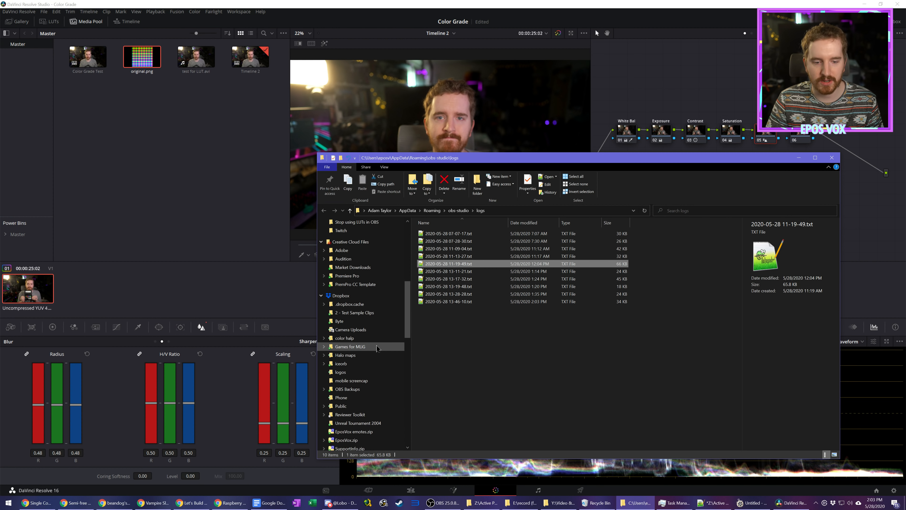
click(355, 374)
double_click(439, 273)
scroll(456, 367, down, 7)
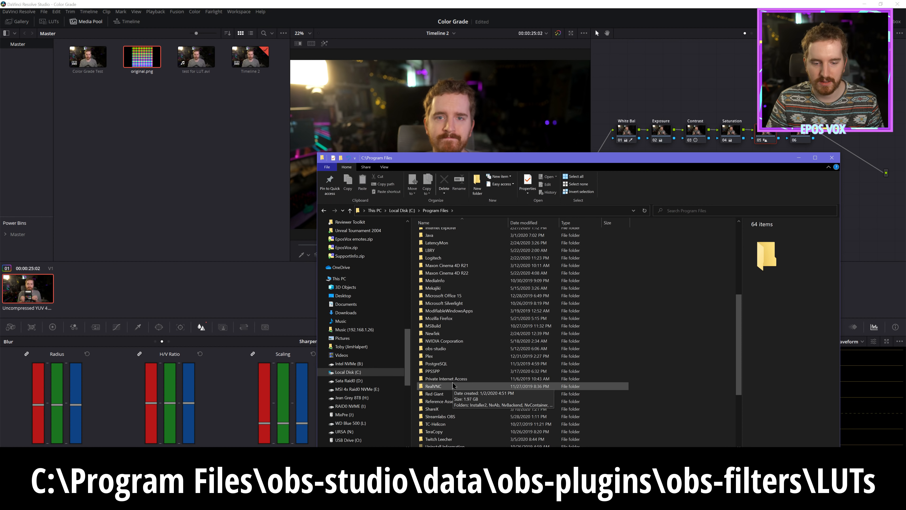
Step: Open the folder obs-studio\data\obs-plugins\obs-filters\LUTs and select original.png
double_click(436, 394)
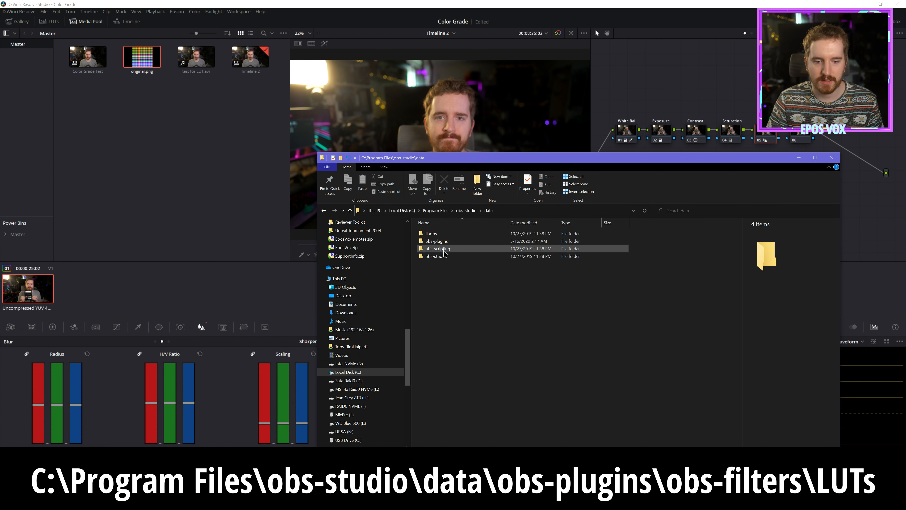
double_click(430, 241)
double_click(437, 241)
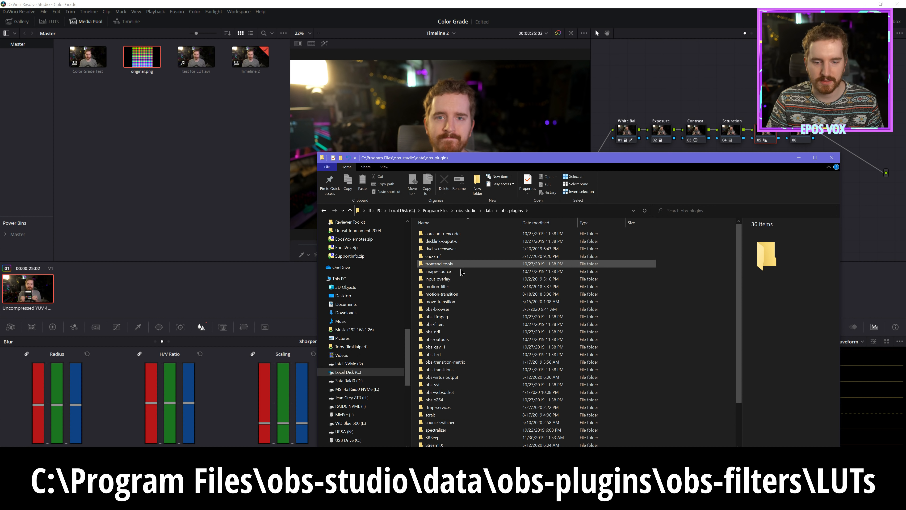
double_click(450, 325)
click(428, 242)
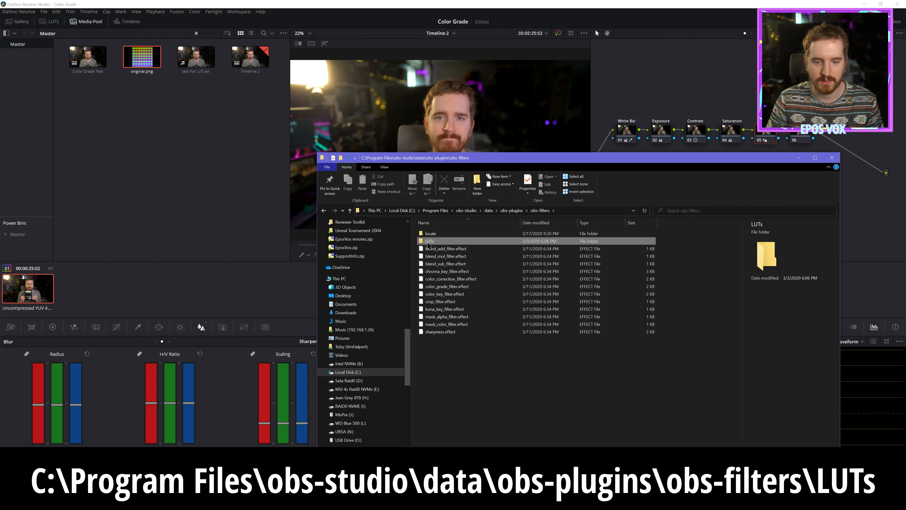
double_click(428, 243)
click(678, 240)
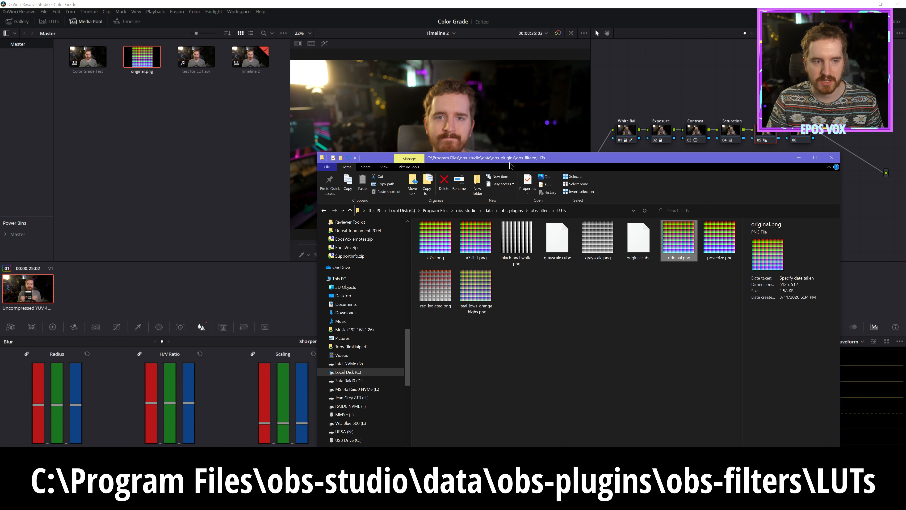
Step: Switch back to DaVinci Resolve and create a new timeline from original.png with a custom 512 x 512 resolution
click(170, 103)
right_click(141, 65)
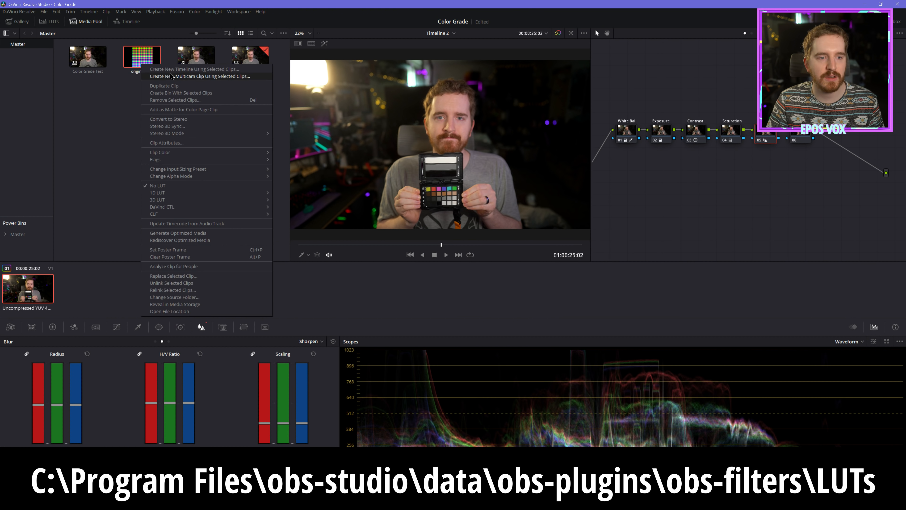
click(171, 70)
click(394, 288)
click(435, 220)
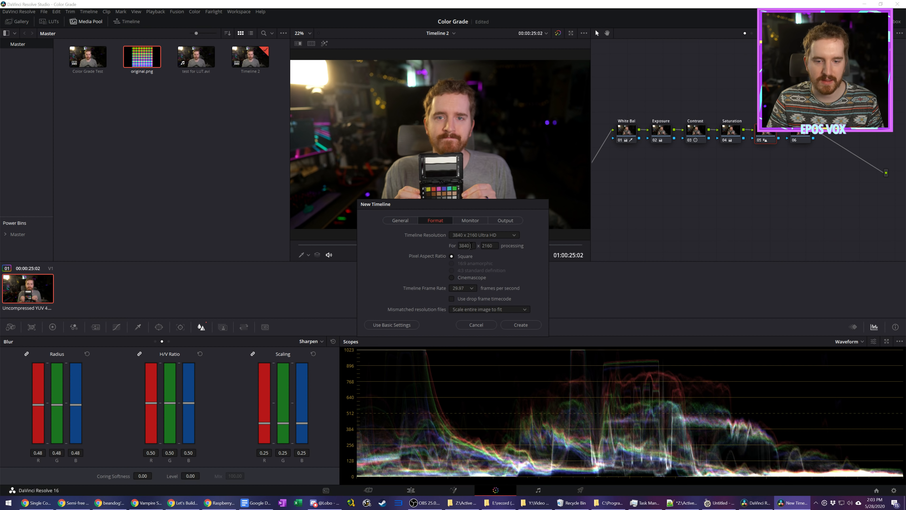
double_click(470, 246)
text(512)
key(Tab)
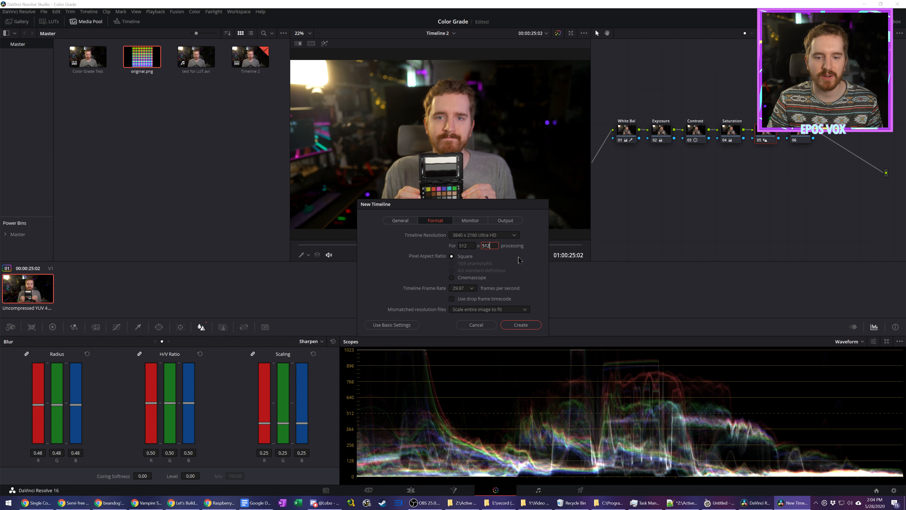
text(512)
click(521, 325)
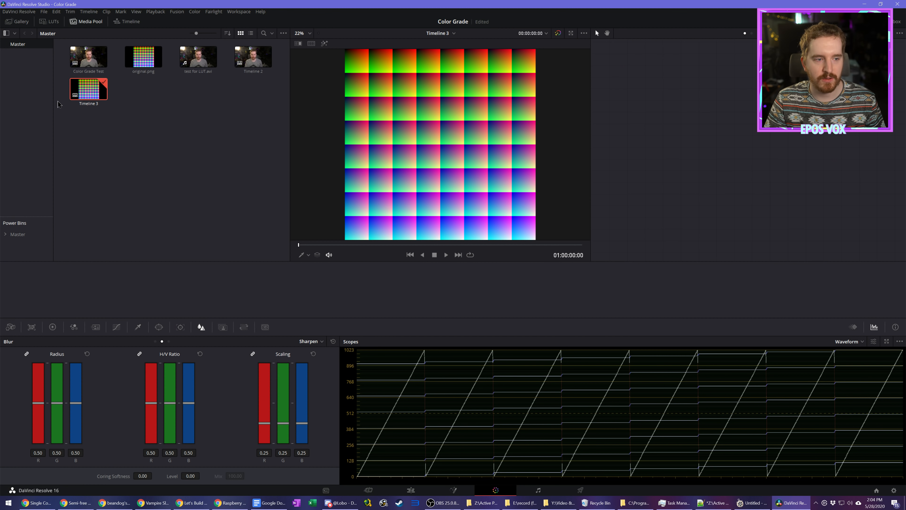
Step: Apply the WEBCAM LUT EPOS grade from the PowerGrade 1 album to the original.png clip
click(17, 21)
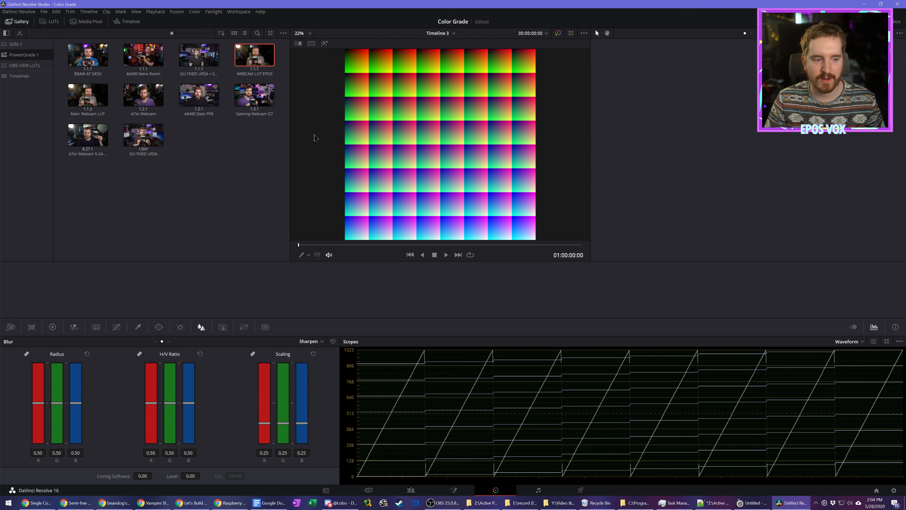
right_click(259, 67)
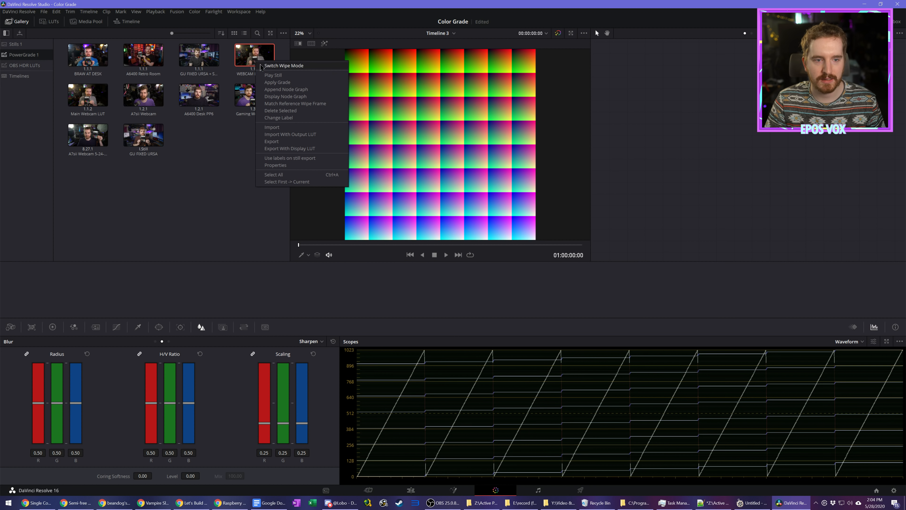
click(282, 86)
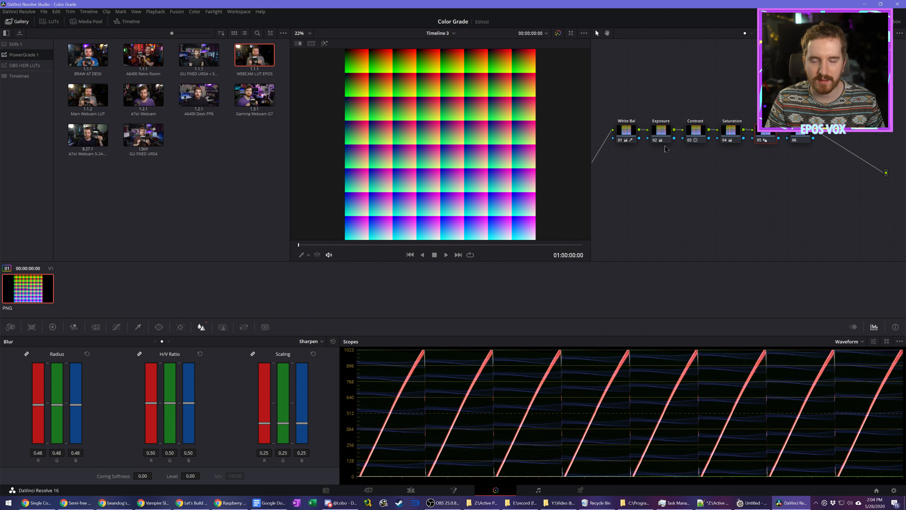
Step: Compare the color chart image with and without the grade by repeatedly toggling the grade bypass
click(556, 35)
click(556, 34)
click(556, 35)
click(556, 35)
click(556, 35)
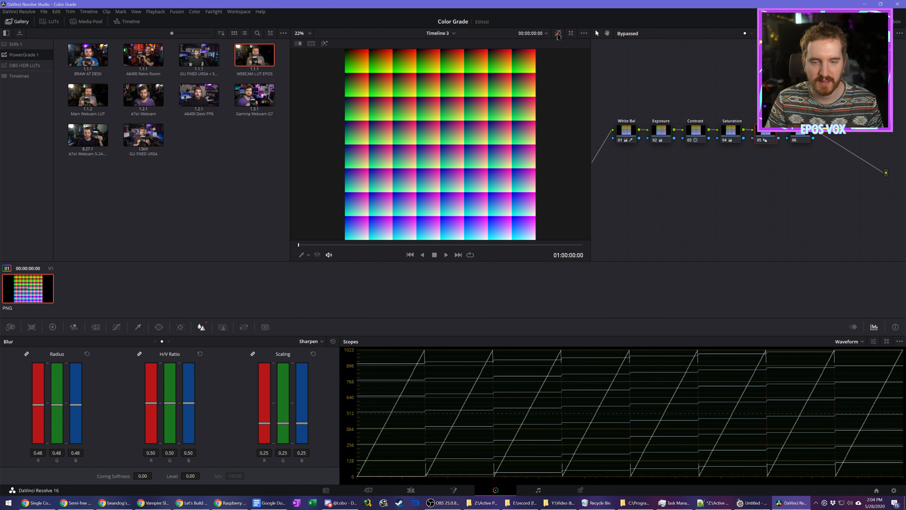
click(558, 35)
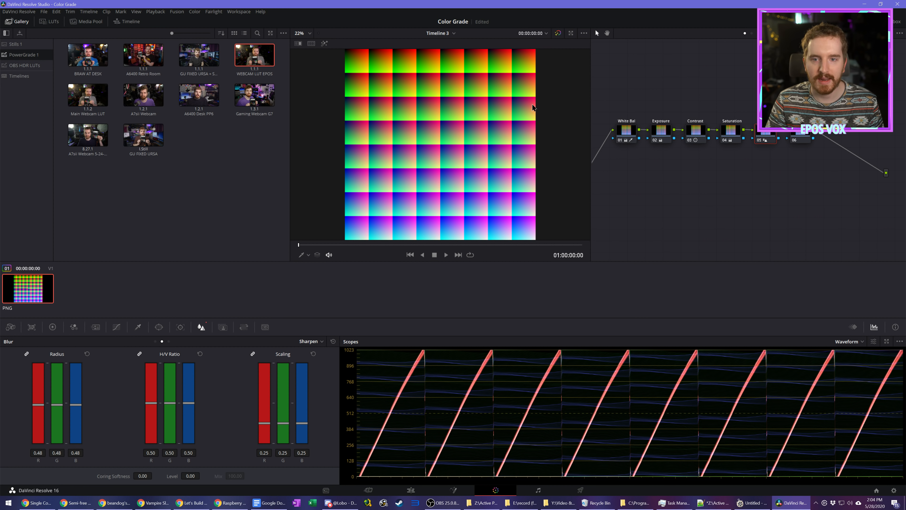
Step: Open the Stills 1 album and grab a still of the graded color chart
click(15, 44)
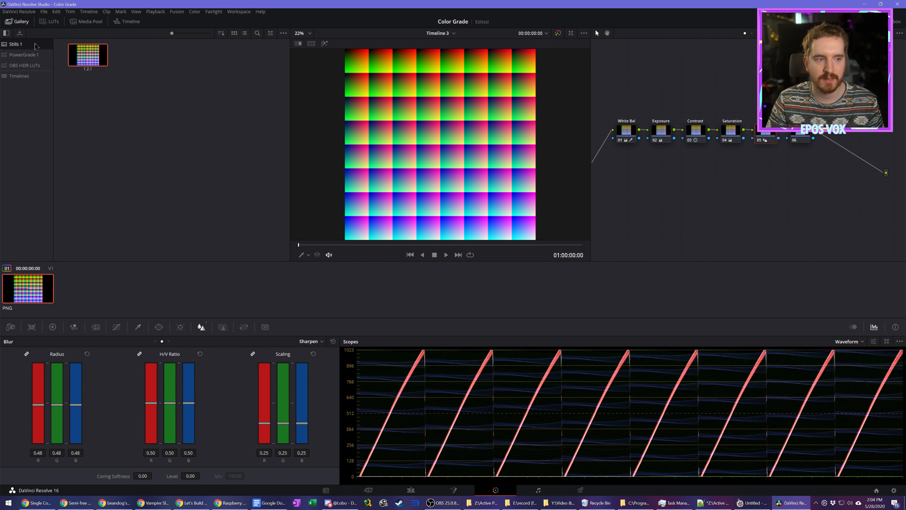
right_click(428, 94)
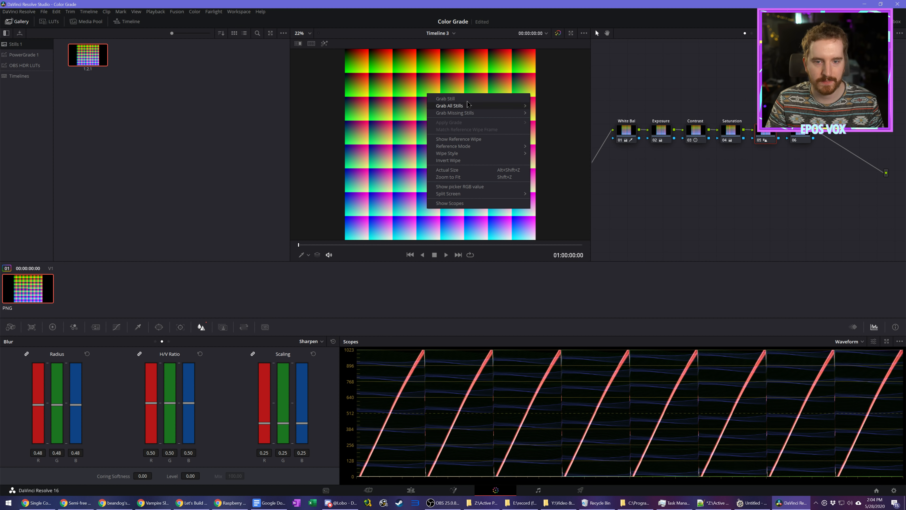
click(445, 99)
Step: Set up an export of the grabbed still as a PNG named EPOS TUT LUT, and cancel it
click(140, 61)
right_click(139, 61)
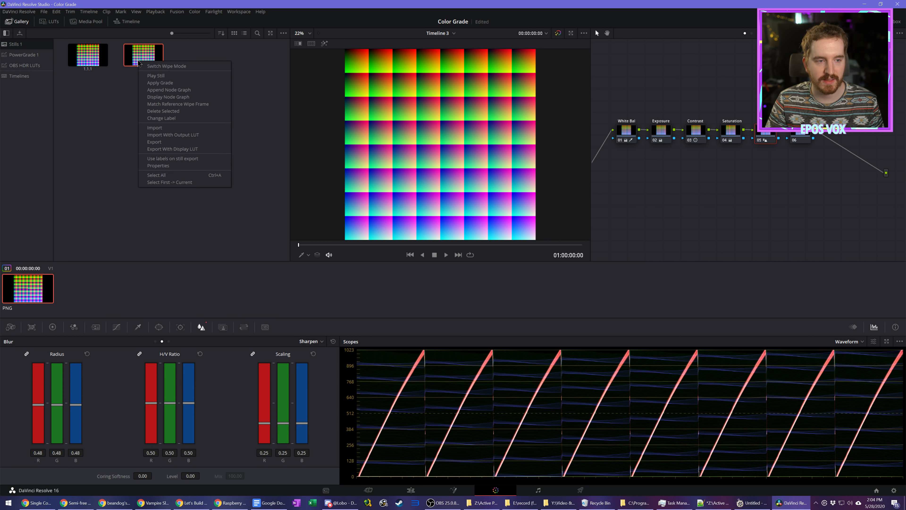
click(179, 147)
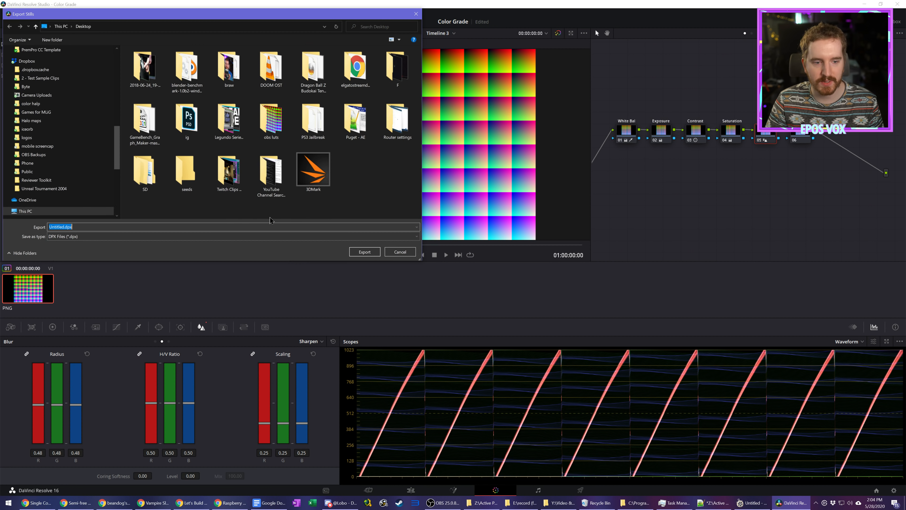
click(218, 236)
click(196, 266)
click(196, 228)
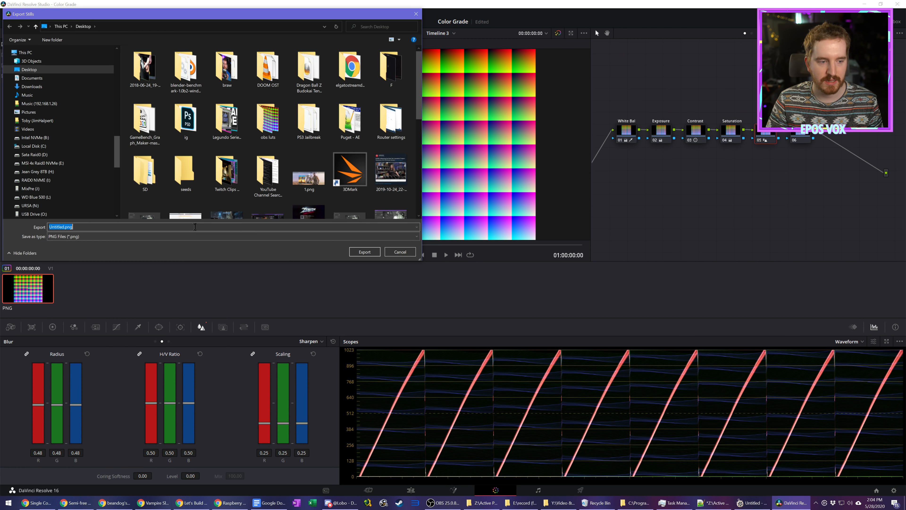
text(EPOS TUT LUT)
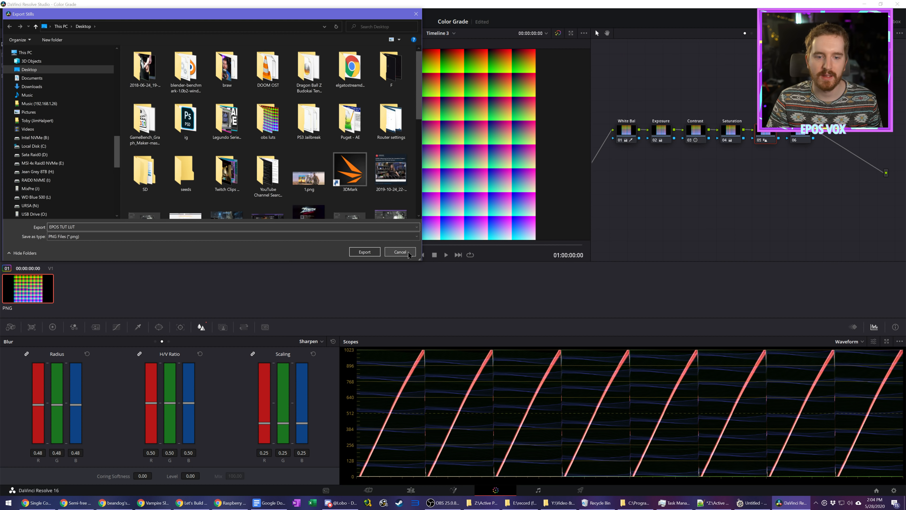
click(410, 253)
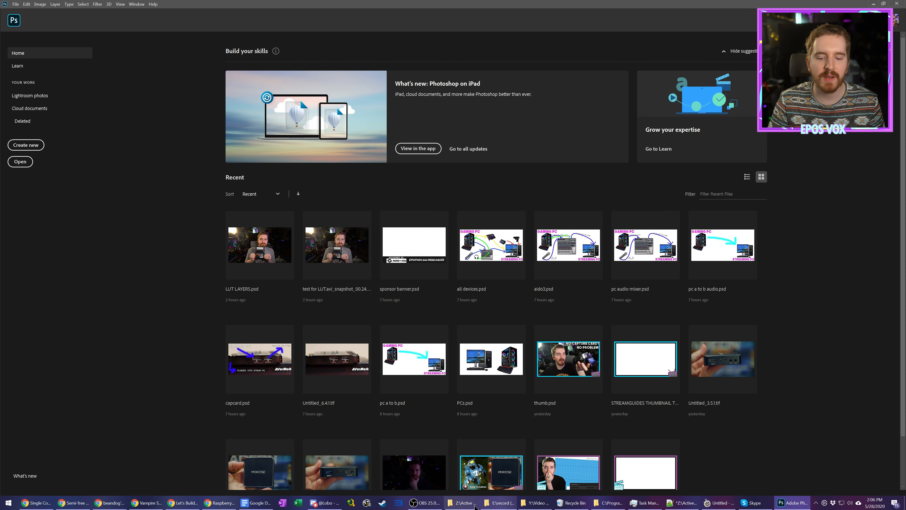
Step: Switch to File Explorer, open test for LUT.avi from the broll folder and seek to the color checker frame at 00:25
click(463, 503)
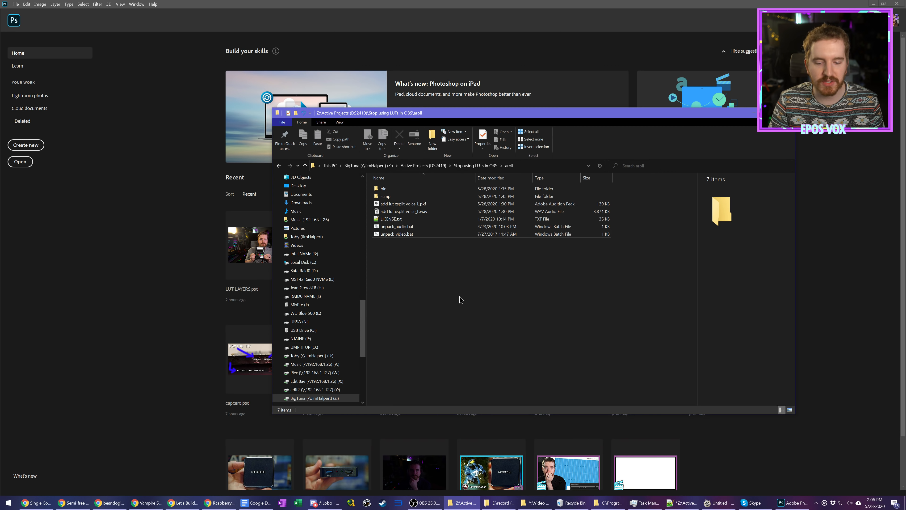
key(alt+Left)
double_click(398, 199)
click(405, 193)
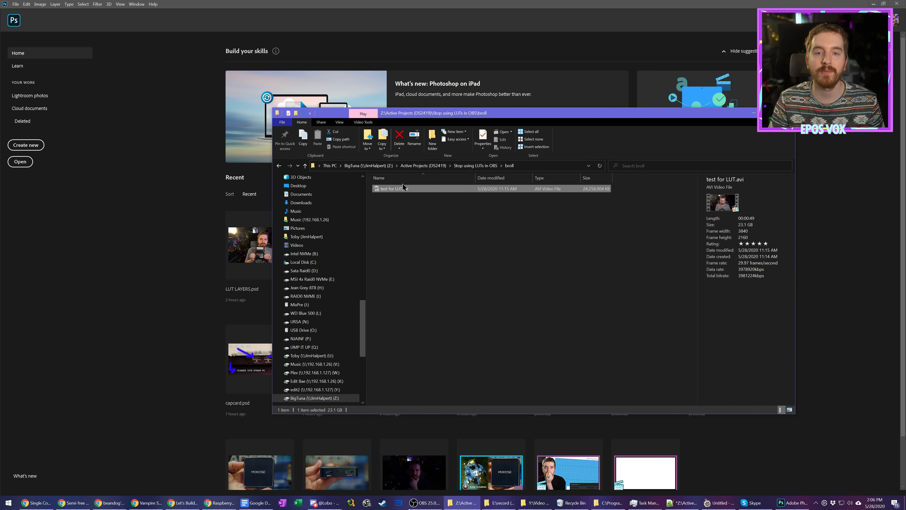
double_click(403, 188)
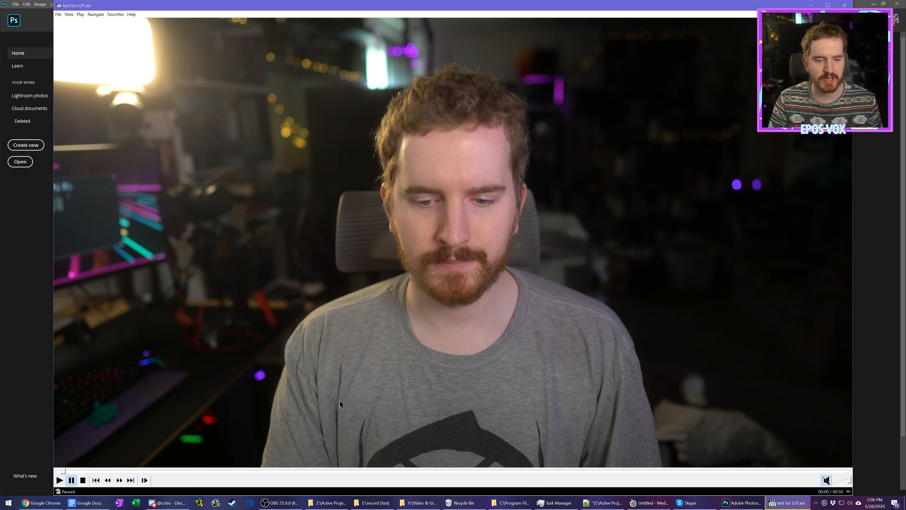
click(345, 471)
drag(346, 471, 447, 471)
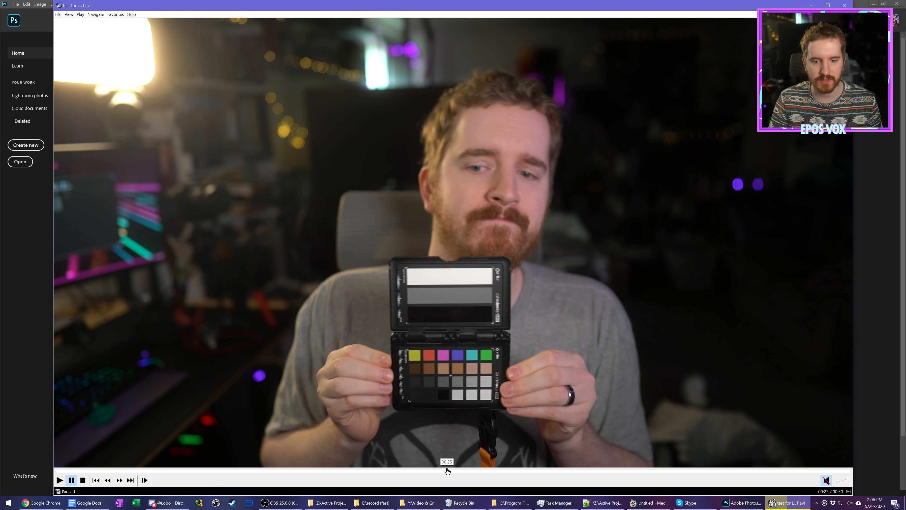
click(447, 471)
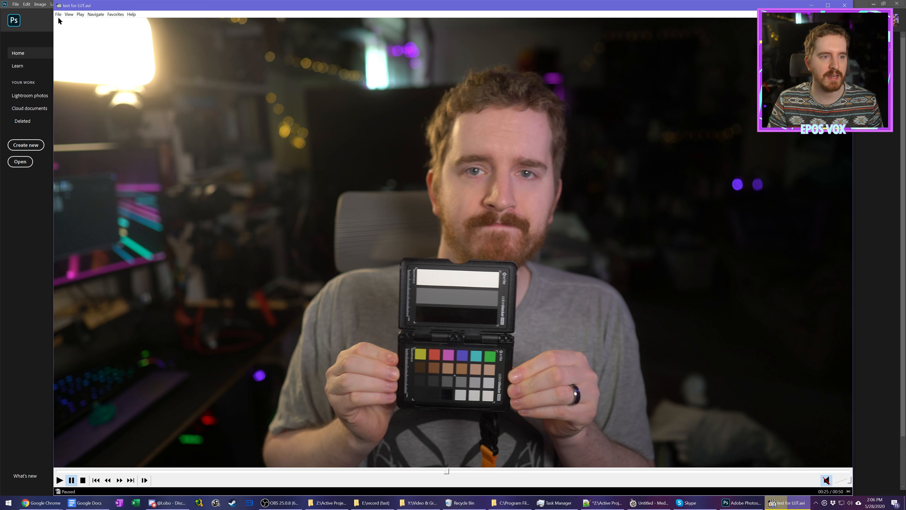
Step: Start saving the current video frame as a PNG in the gfx folder, and cancel it
click(58, 14)
click(100, 87)
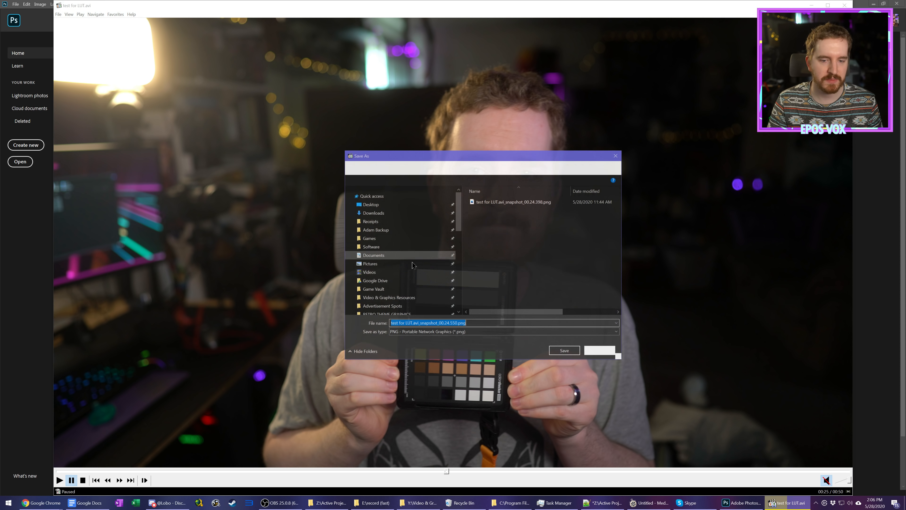
click(478, 332)
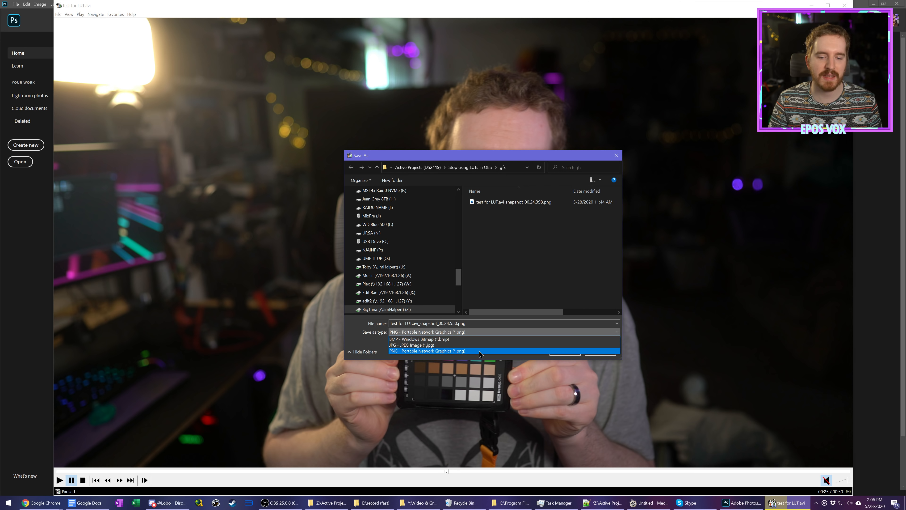
click(515, 277)
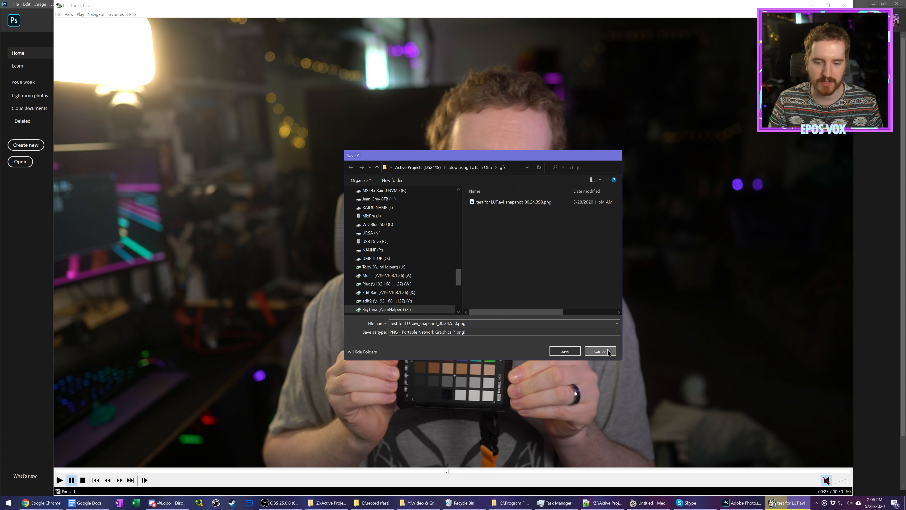
click(609, 352)
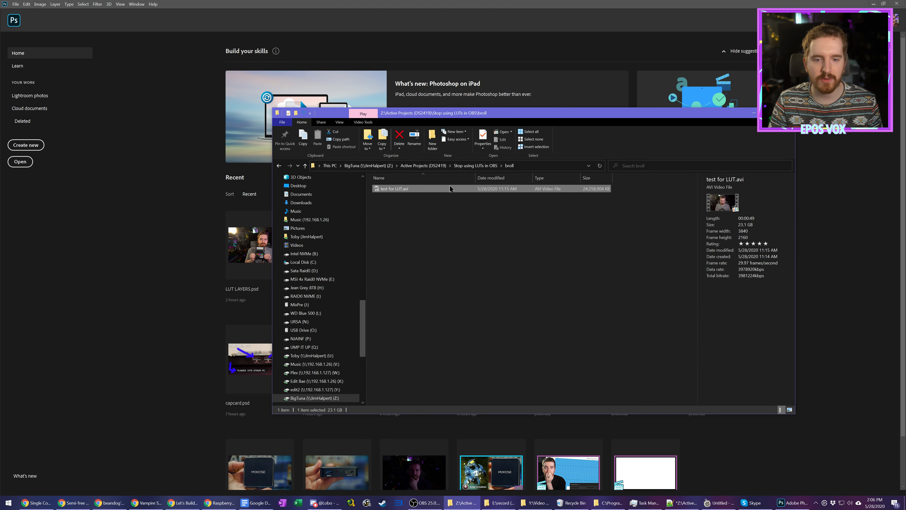
Step: Open test for LUT.avi_snapshot_00.24.398.png from the project's gfx folder in Photoshop
key(alt+Left)
double_click(422, 211)
double_click(427, 189)
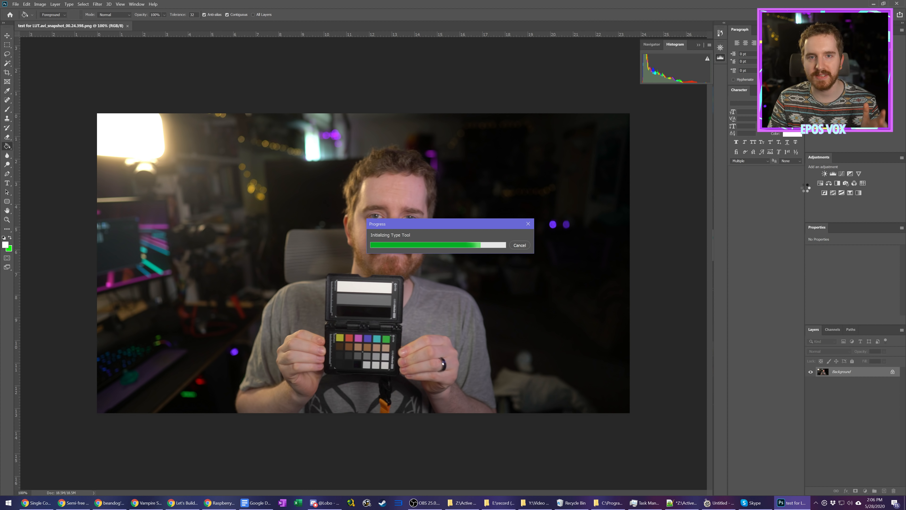
Step: Apply Auto Tone, Auto Contrast and Auto Color to the snapshot image
click(40, 4)
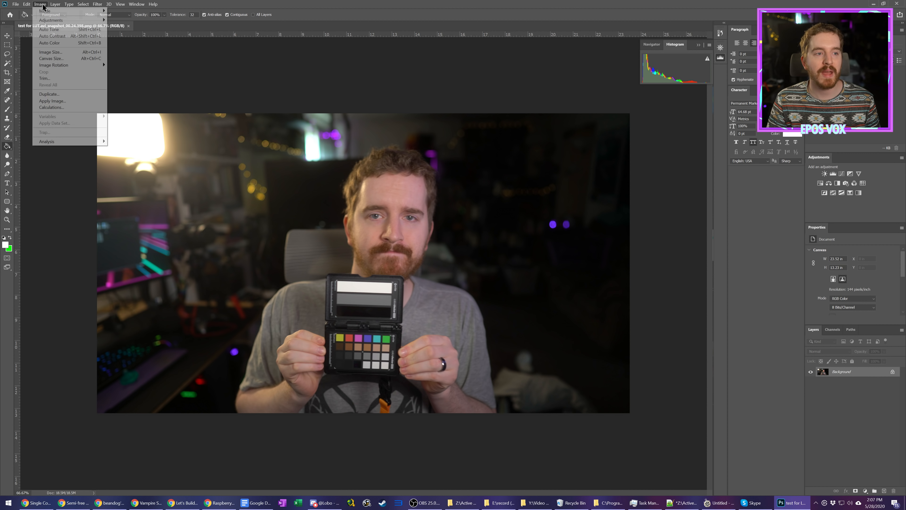
click(95, 30)
click(39, 5)
click(53, 36)
click(40, 4)
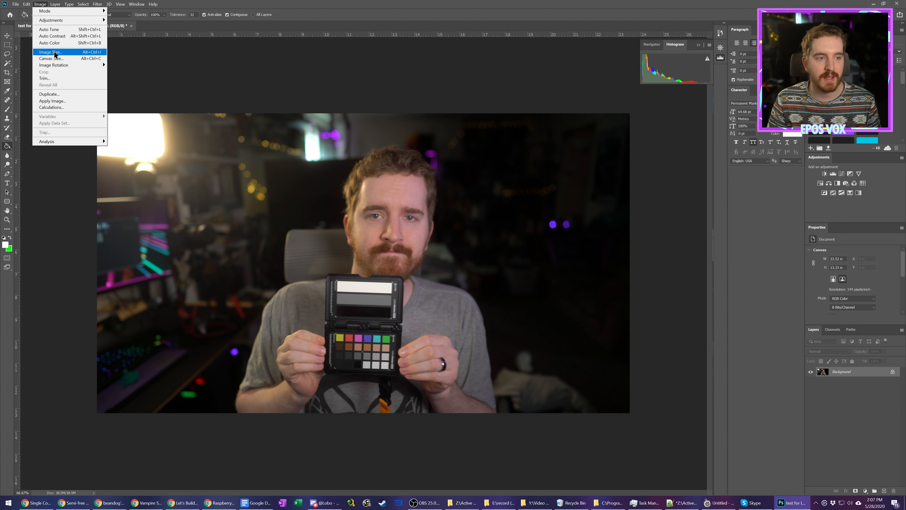
click(49, 42)
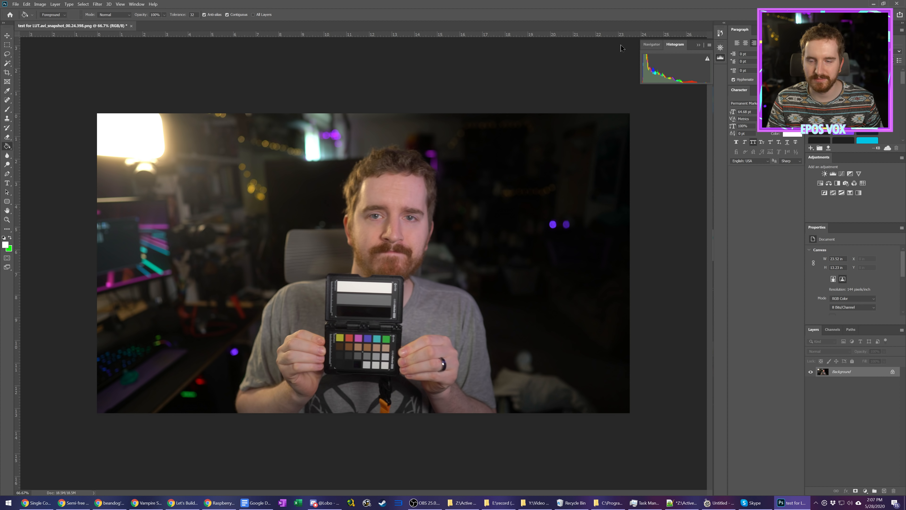
Step: Add a Color Balance adjustment layer with midtones at -12 cyan/red, +1 magenta/green and +1 yellow/blue
click(137, 4)
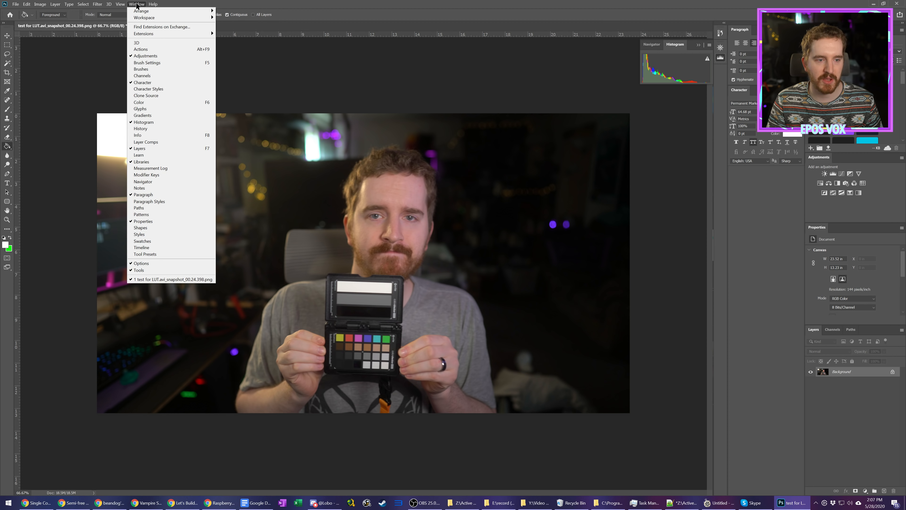
click(855, 191)
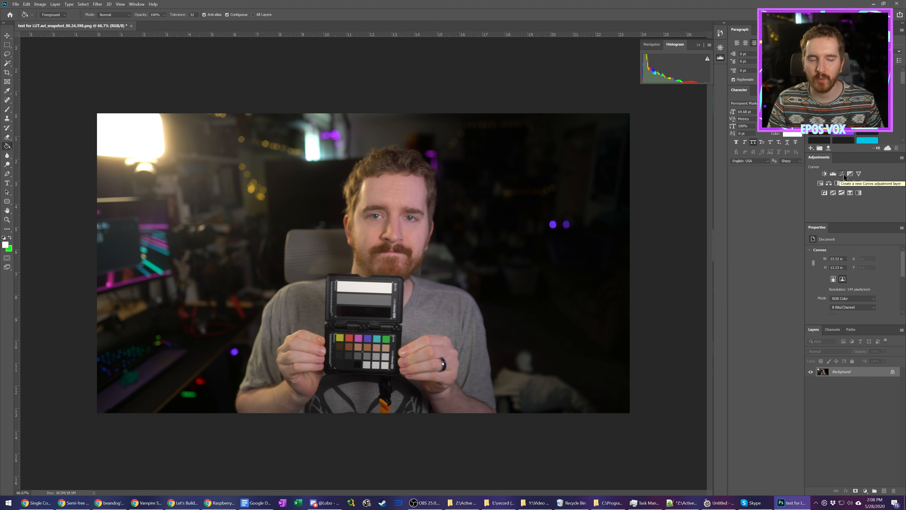
click(829, 183)
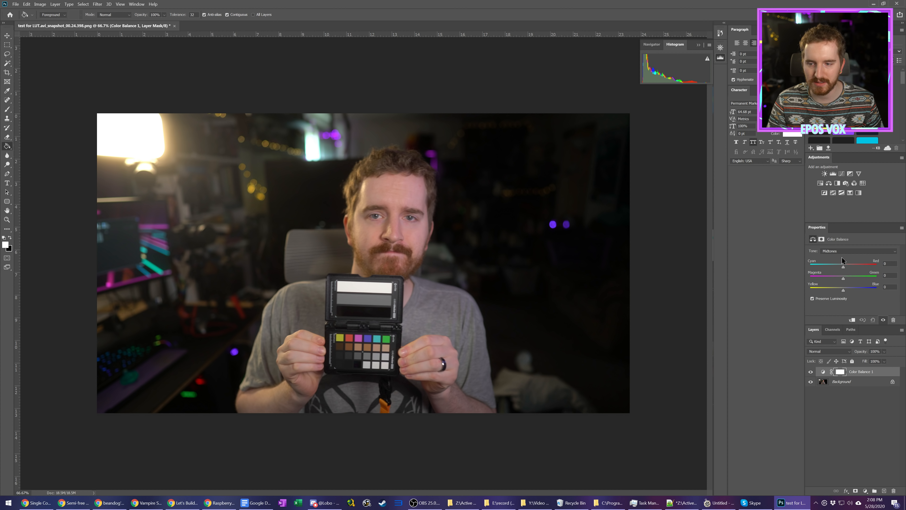
drag(841, 270, 844, 291)
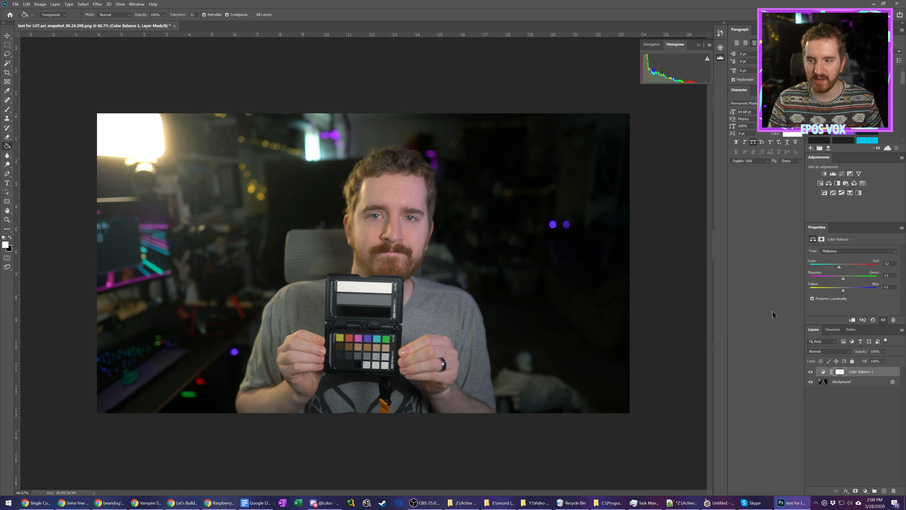
Step: Add a Levels adjustment layer with RGB midtones at 0.88 and the white input level at 218
click(833, 174)
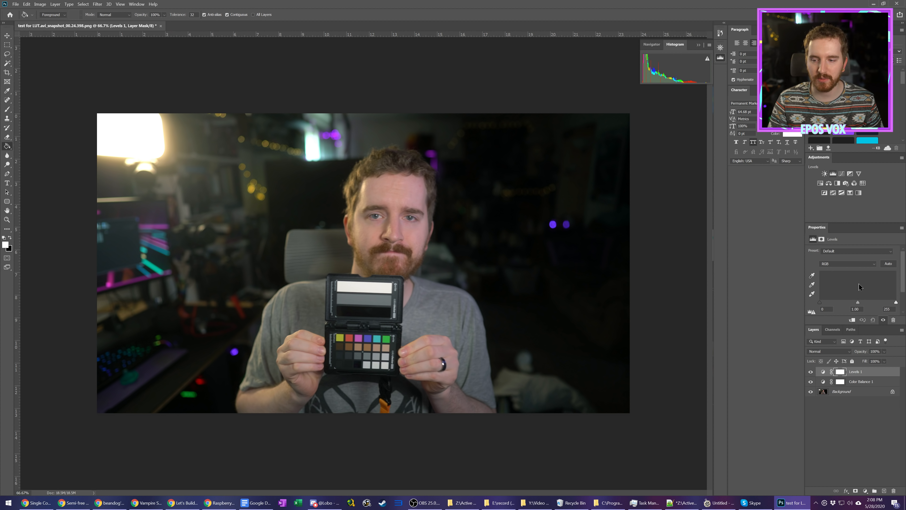
drag(858, 303, 885, 303)
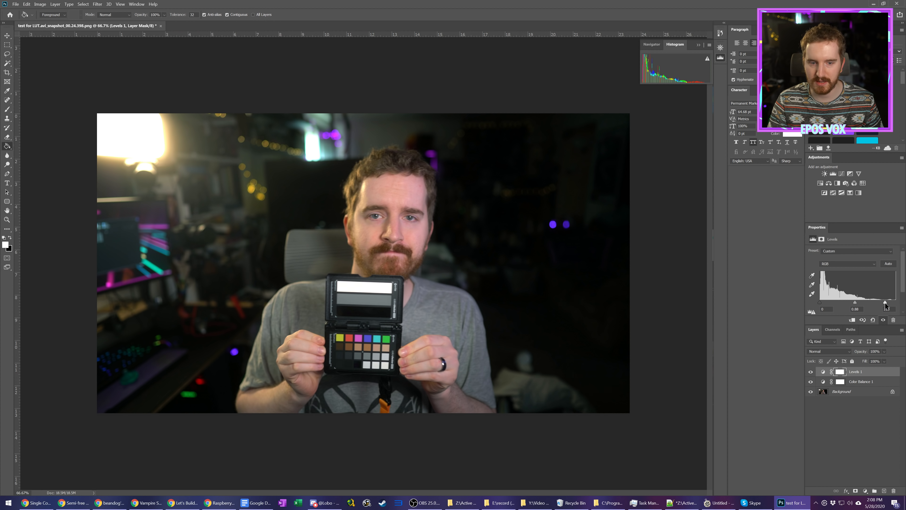
Step: Add a Brightness/Contrast adjustment layer at brightness 13 and contrast 7, and a Vibrance adjustment layer at vibrance +8 and saturation +4
click(825, 173)
drag(852, 269, 854, 269)
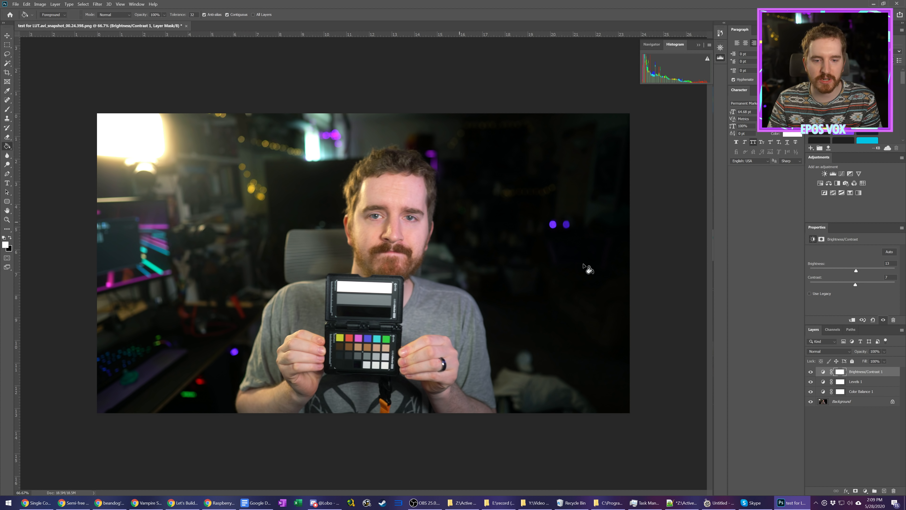
click(858, 173)
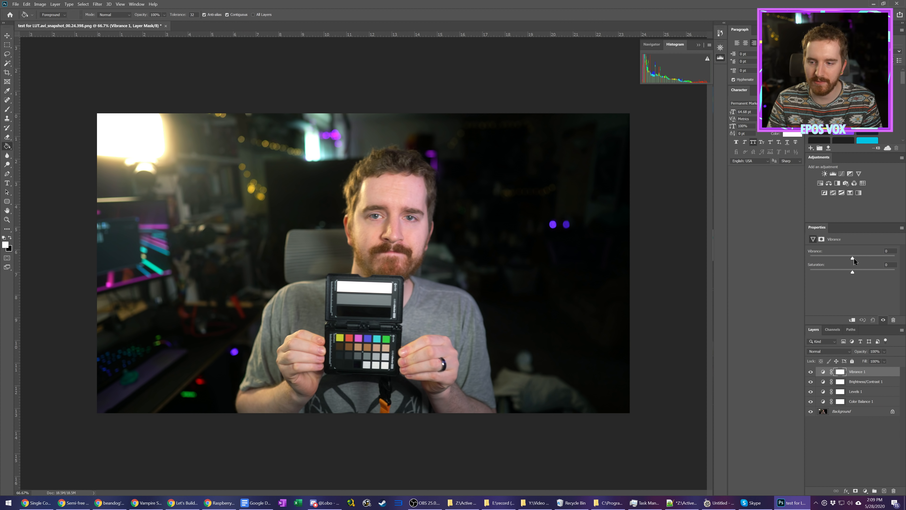
drag(855, 258, 853, 270)
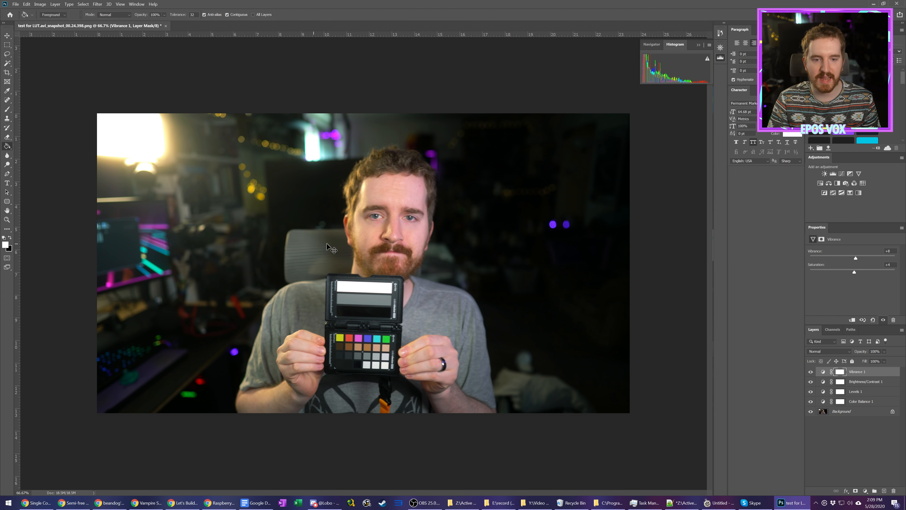
Step: Save the graded document as EPOS LUT TEST in Photoshop format in the project's gfx folder
key(ctrl+s)
text(EP)
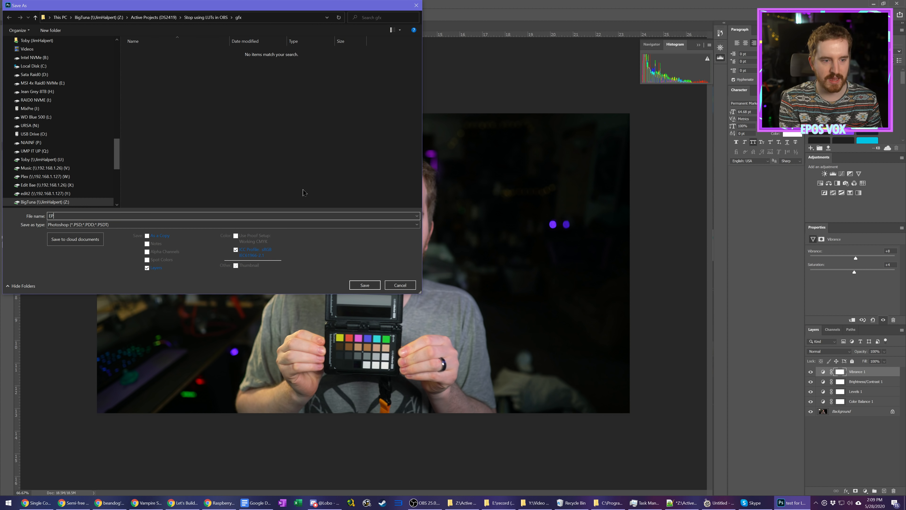
text(OS LUT TES)
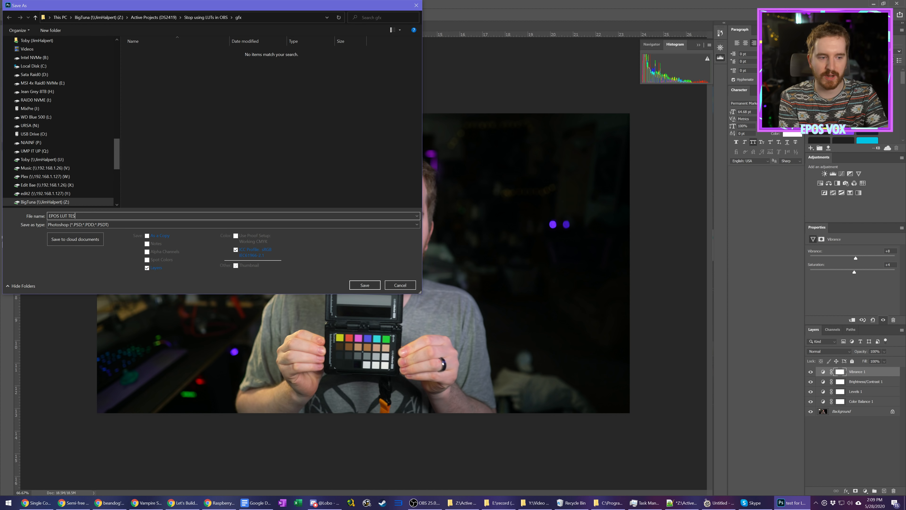
text(T)
key(Return)
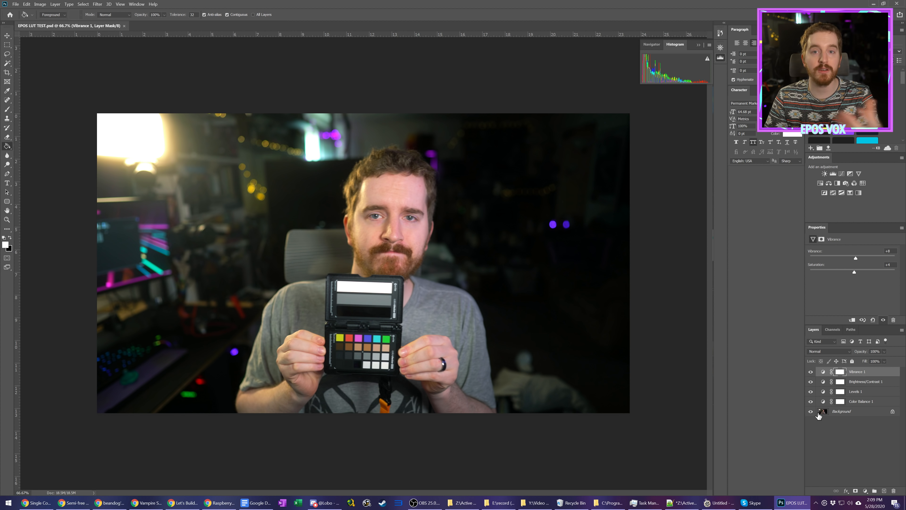
click(845, 412)
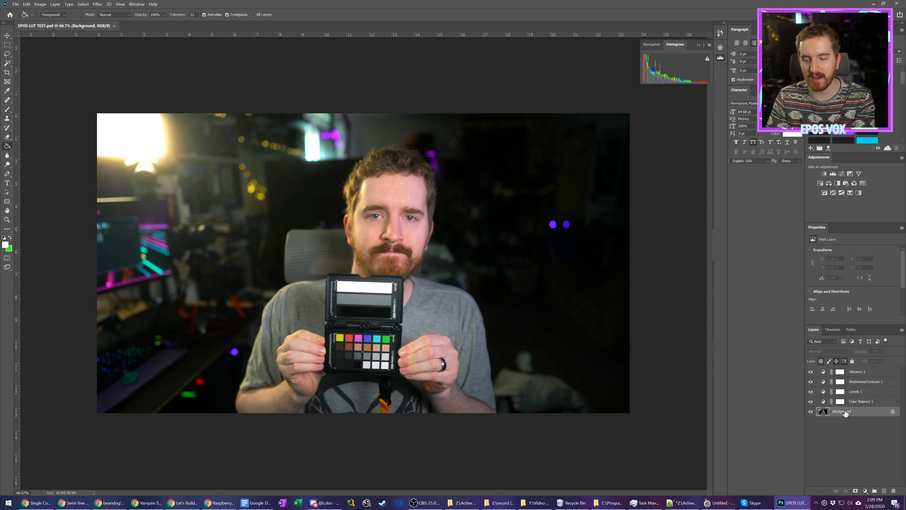
click(852, 374)
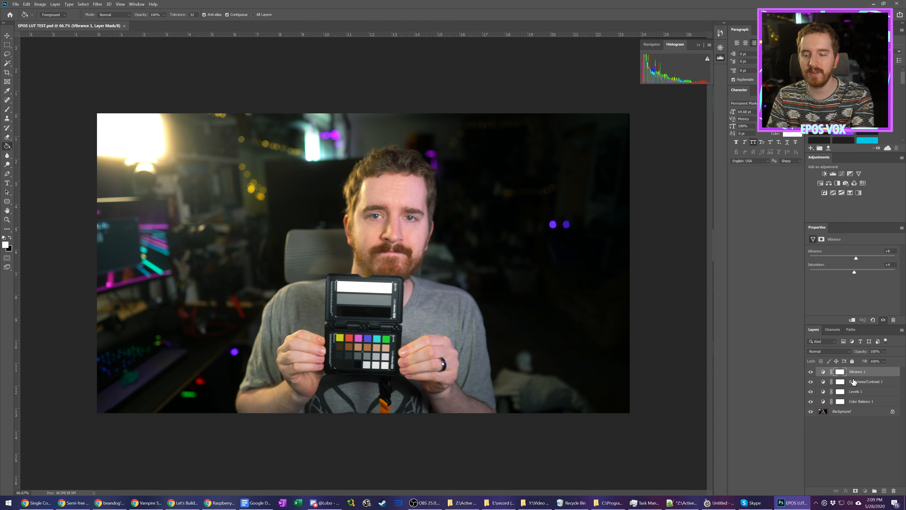
click(854, 381)
click(855, 393)
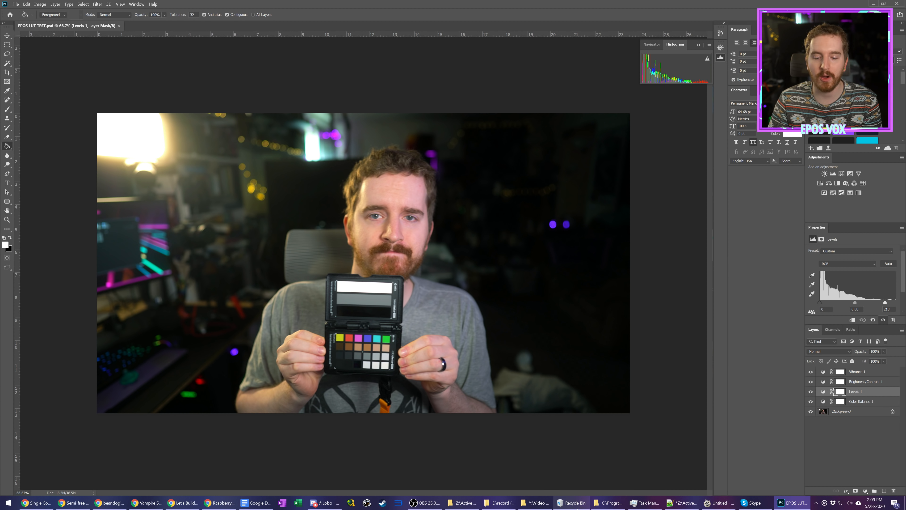
Step: Bring up the OBS LUTs folder under C:\Program Files\obs-studio\data\obs-plugins\obs-filters and check the dimensions of original.png
click(578, 498)
right_click(579, 500)
click(578, 488)
click(593, 502)
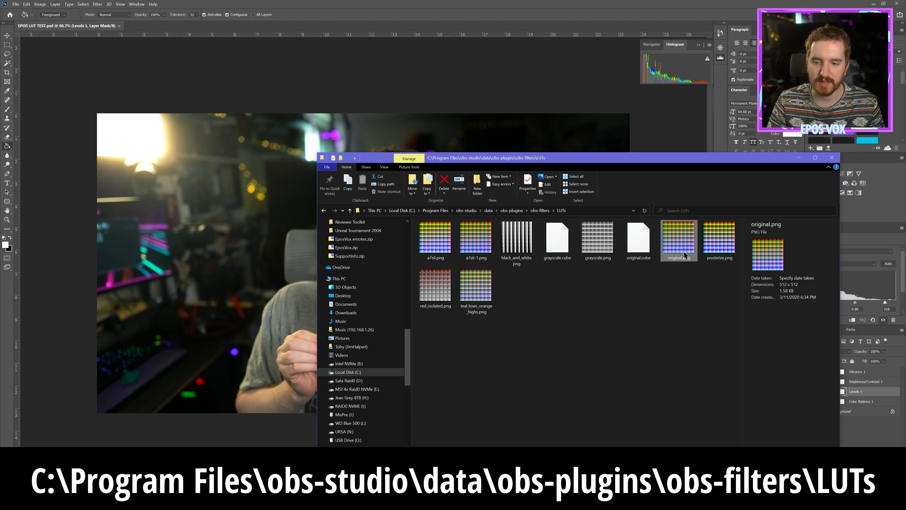
drag(684, 248, 264, 108)
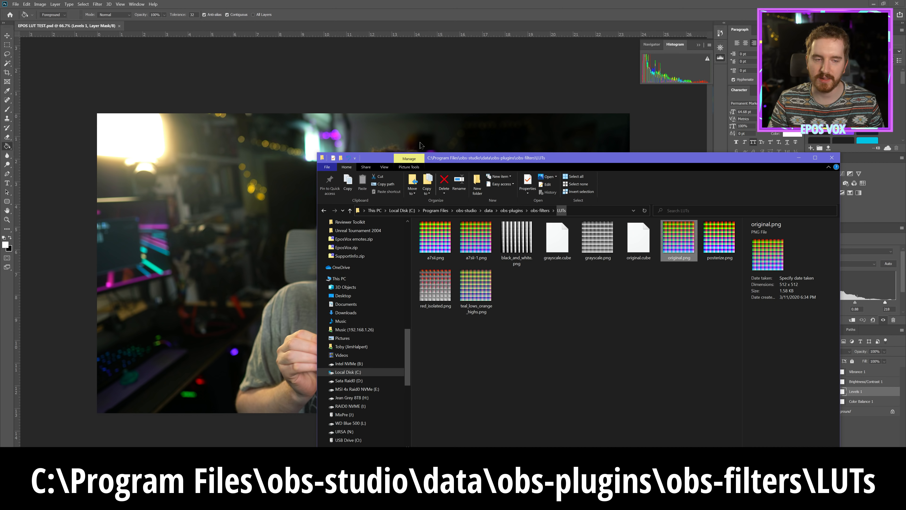
Step: Resize the image to 512 by 512 pixels to match the LUT base image
click(100, 10)
click(40, 4)
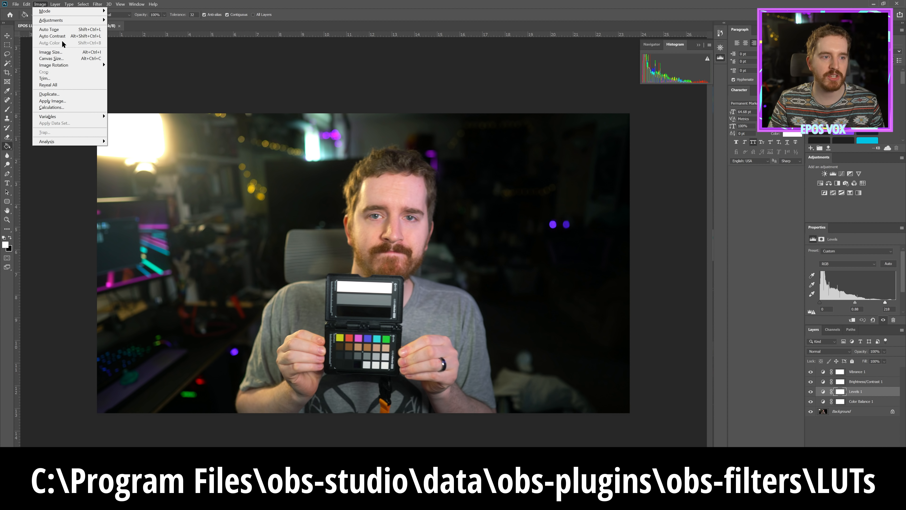
click(68, 52)
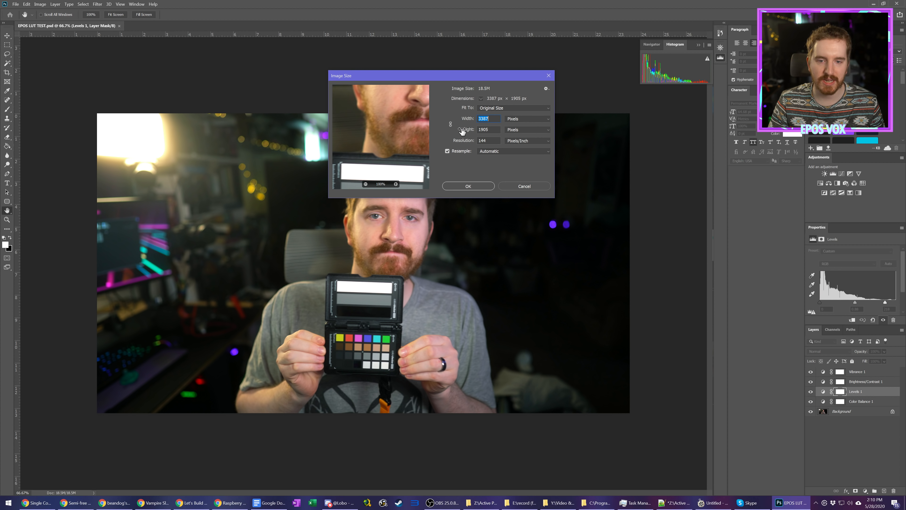
text(512)
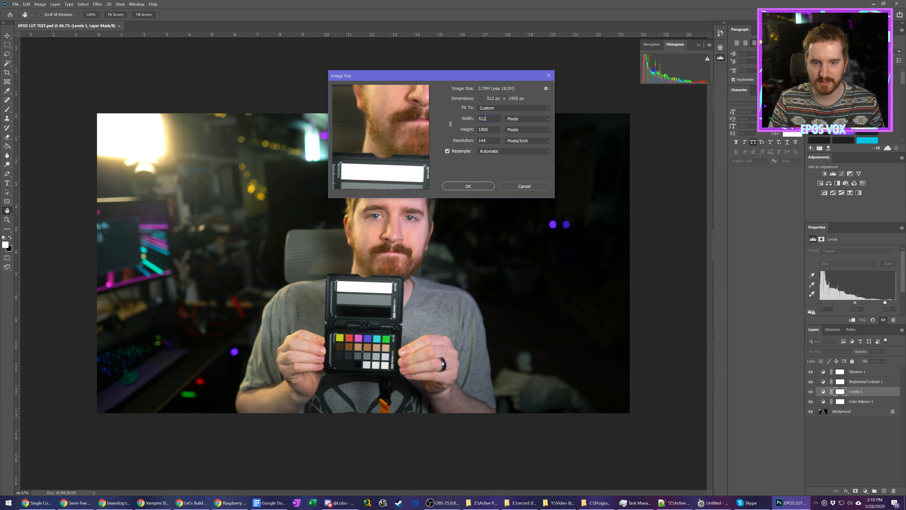
key(Tab)
text(512)
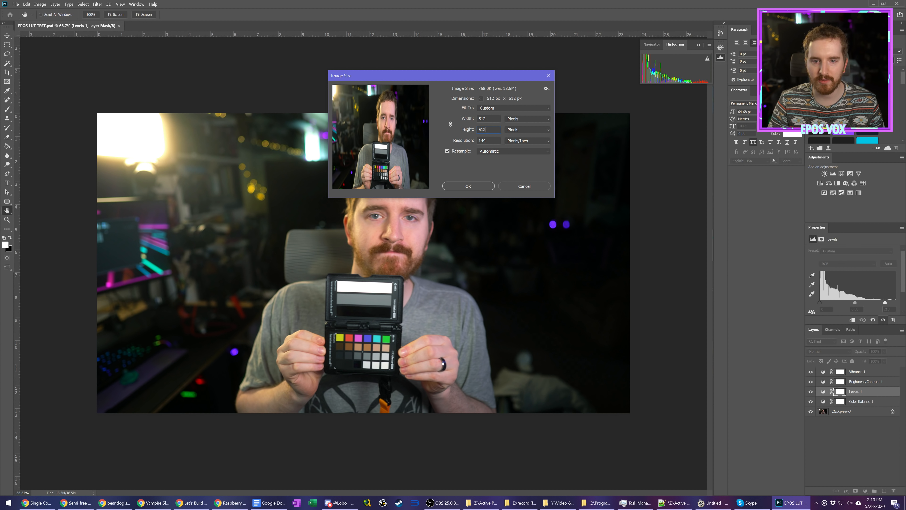
click(474, 186)
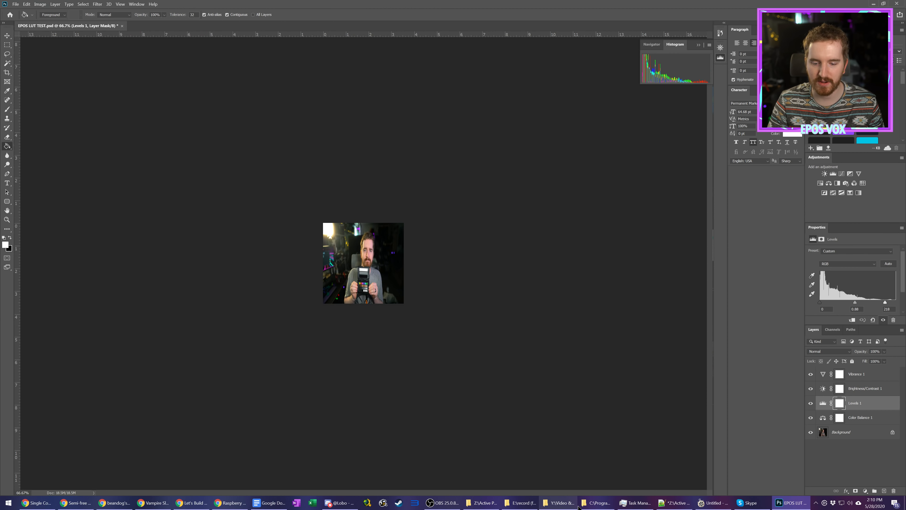
Step: Place original.png from the OBS LUTs folder into the document, with its layer directly above Background and below all adjustment layers
click(601, 505)
drag(686, 246, 520, 108)
drag(853, 404, 850, 433)
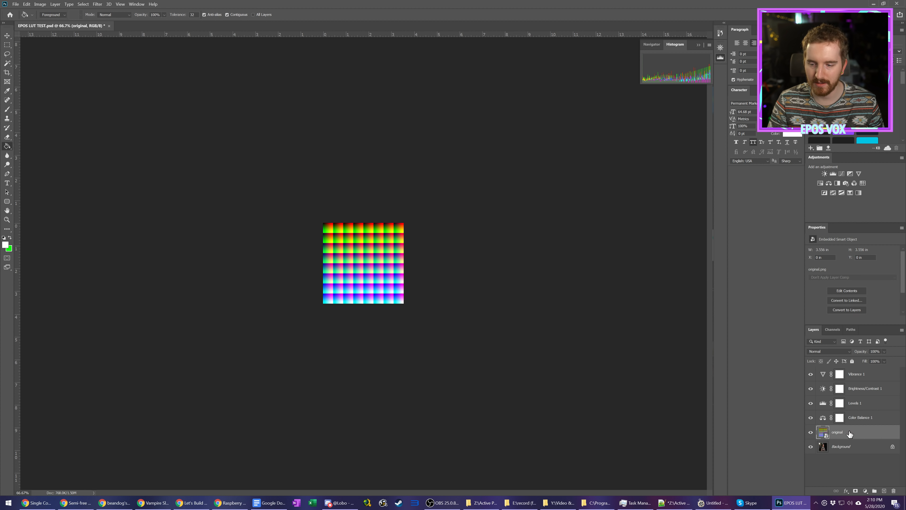
Step: Compare the LUT image with and without the grade by hiding and reshowing the four adjustment layers one by one
click(808, 374)
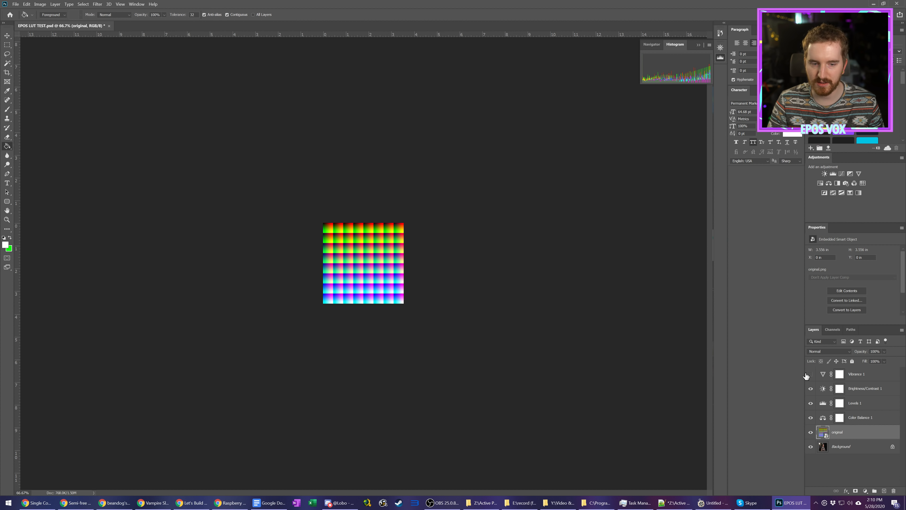
click(811, 388)
click(810, 403)
click(811, 416)
click(810, 417)
click(810, 403)
click(810, 388)
click(810, 374)
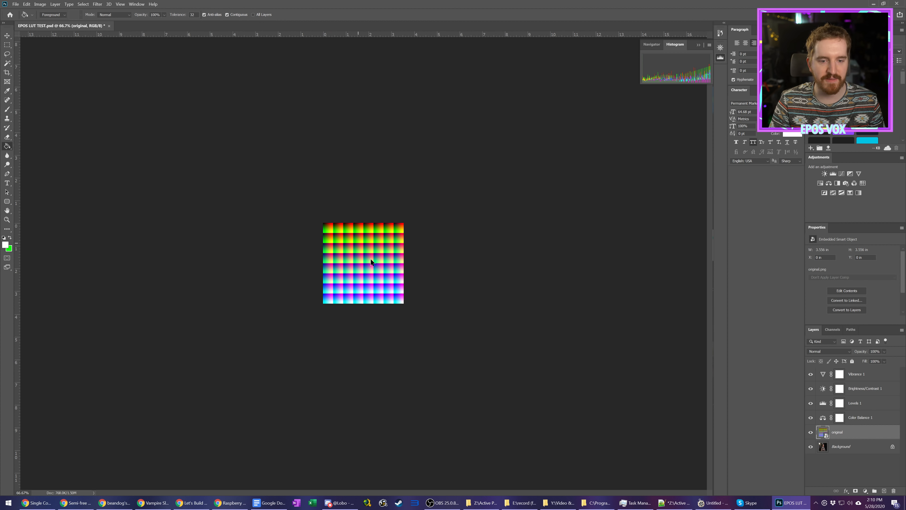
Step: Save a PNG copy of the graded LUT image as PNG LUT TEST in the project's gfx folder
key(ctrl+shift+s)
click(255, 227)
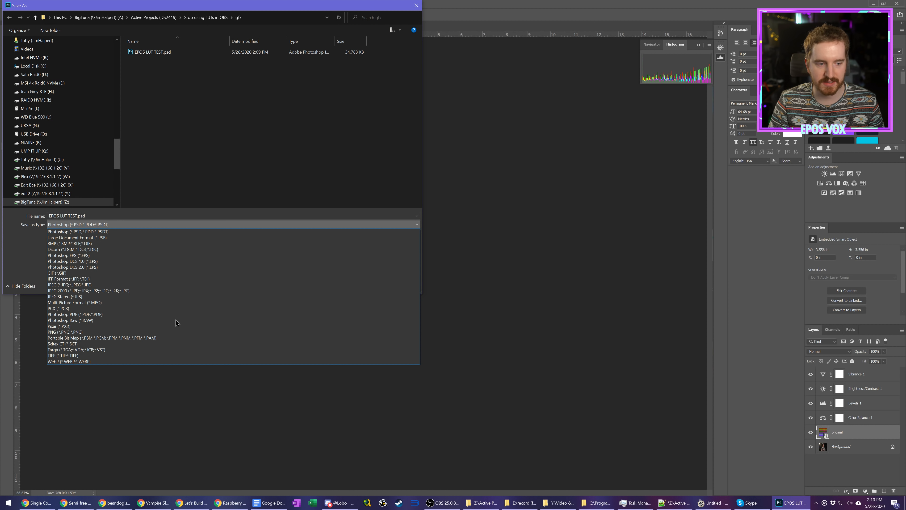
click(169, 333)
click(201, 215)
text(PNG LUT TES)
key(Return)
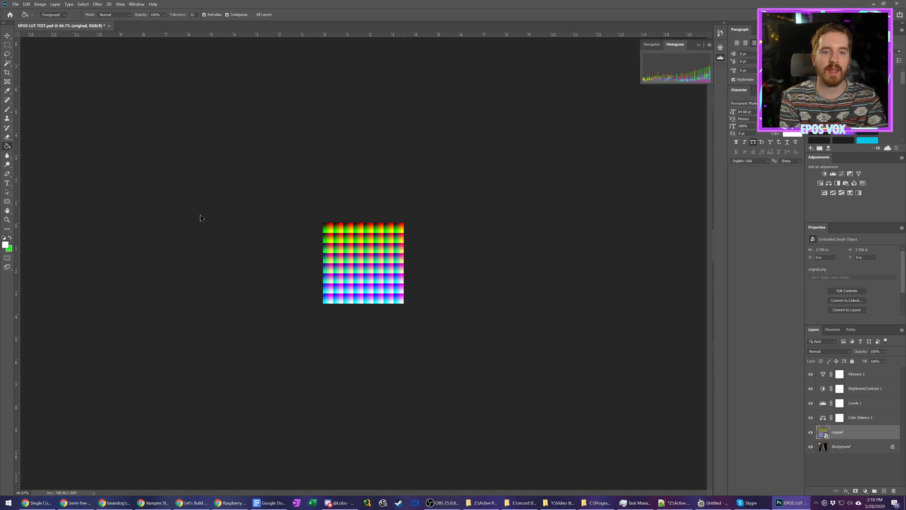
key(Return)
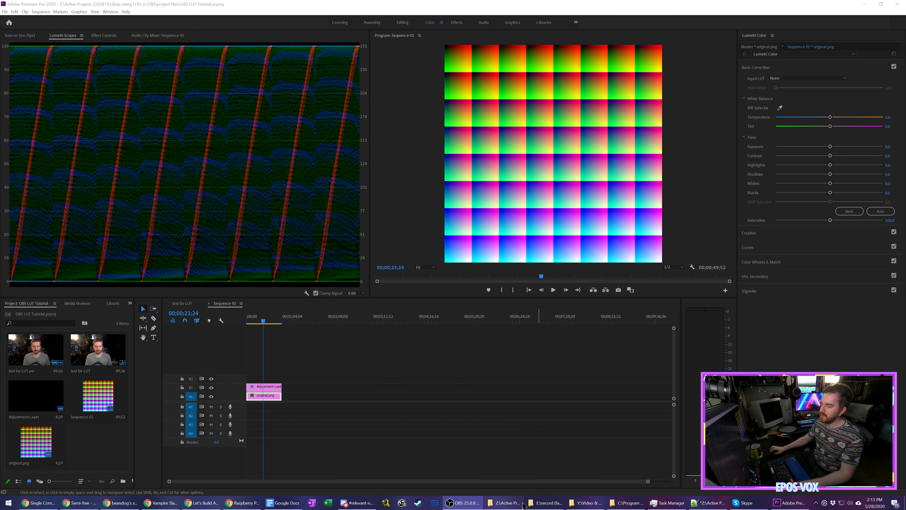
Step: Switch to File Explorer and open the project's broll folder to locate the test for LUT.avi footage
click(506, 503)
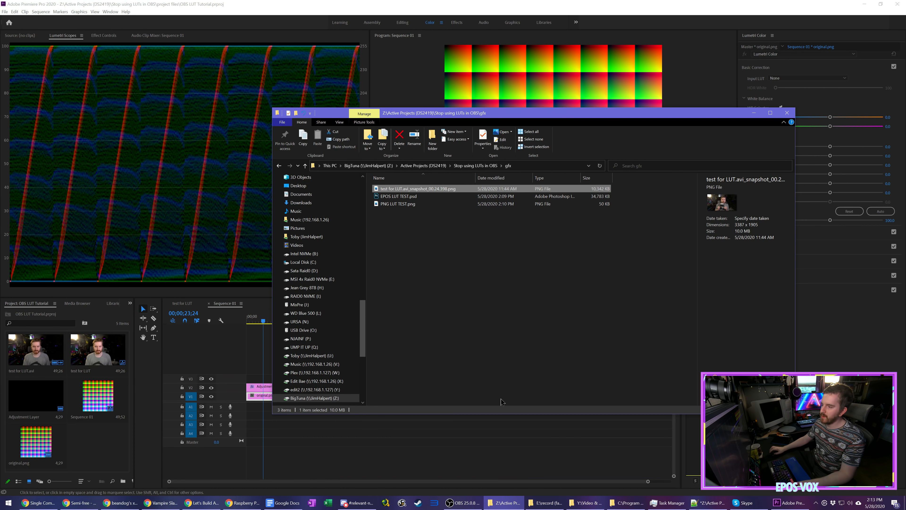
key(alt+Up)
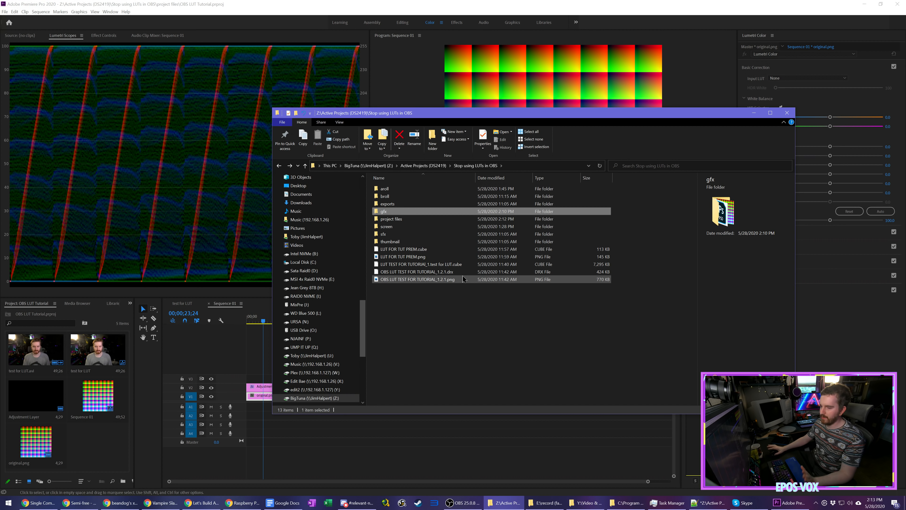
double_click(432, 196)
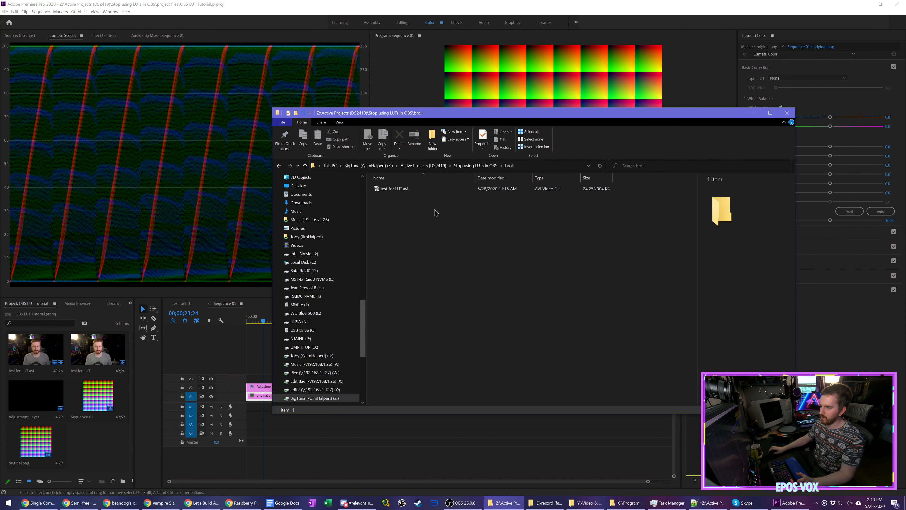
Step: Switch to Premiere Pro's Editing workspace and return to the Color workspace with the test for LUT sequence open
click(402, 23)
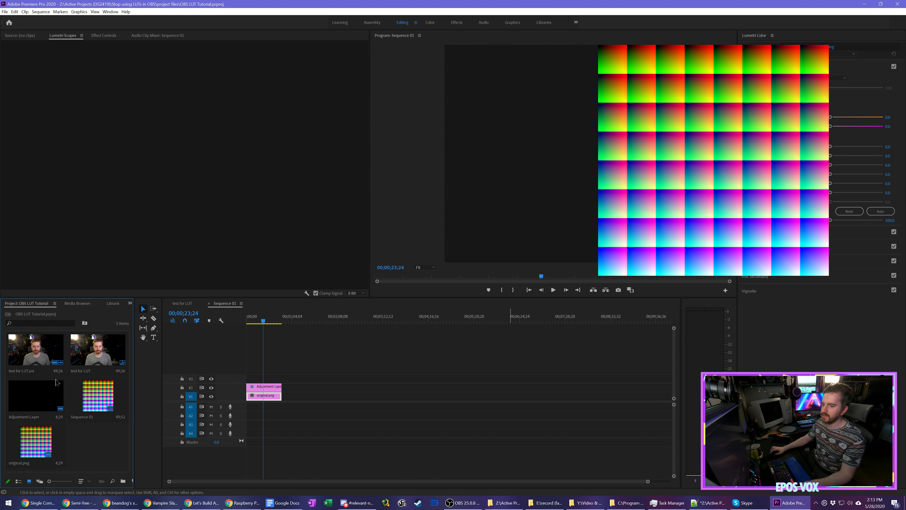
key(ctrl+i)
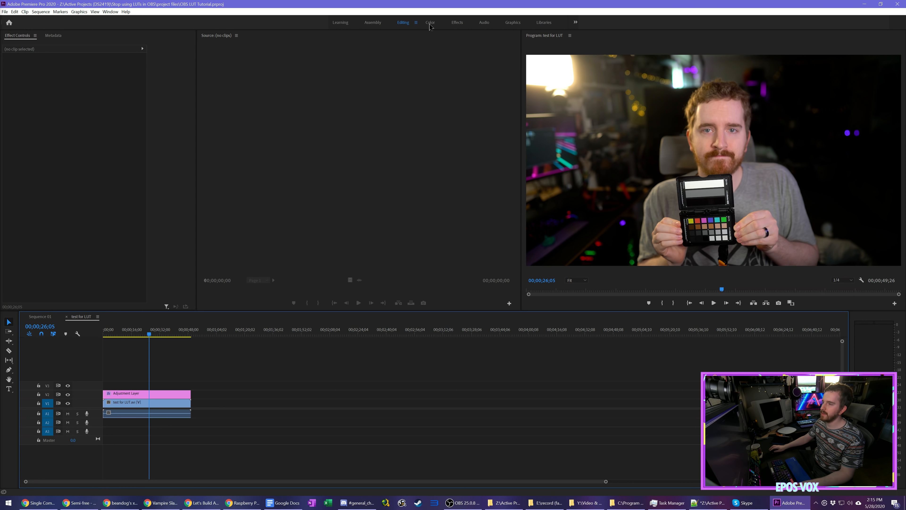
click(429, 22)
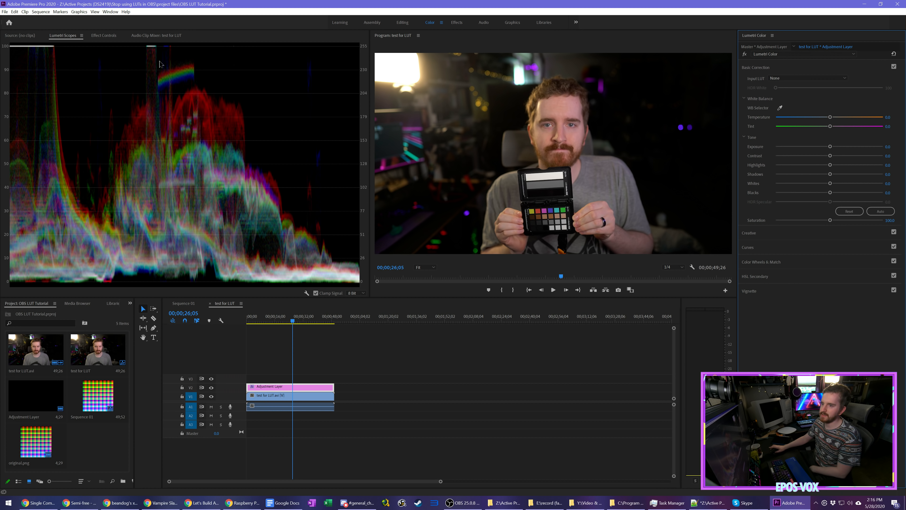
Step: Bring the Lumetri Scopes into view and look over their available scope types and display options
click(110, 12)
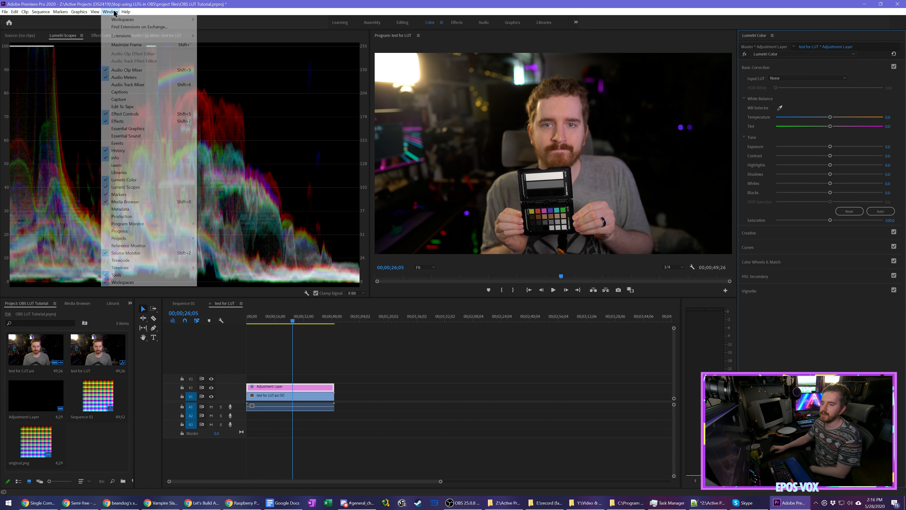
click(164, 188)
right_click(304, 290)
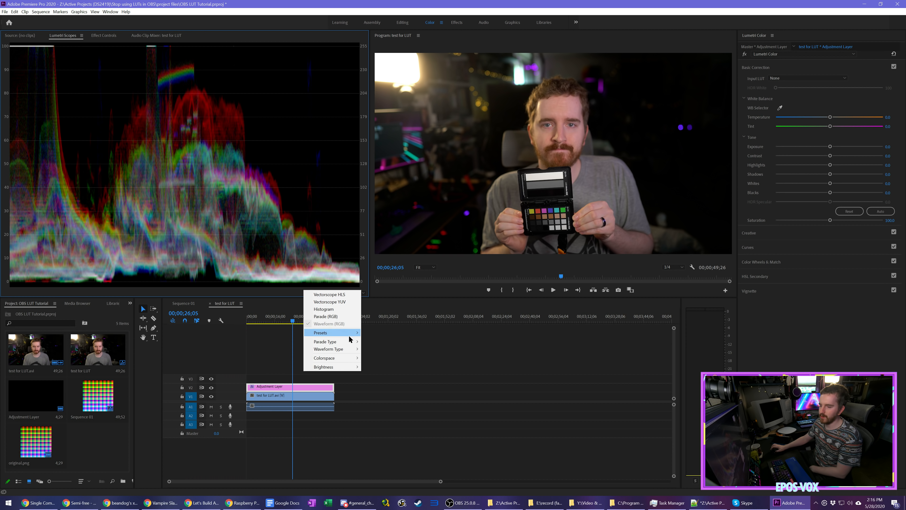
click(452, 363)
Step: Set the adjustment layer's white balance by sampling the grey strip of the color checker in the program image
click(300, 386)
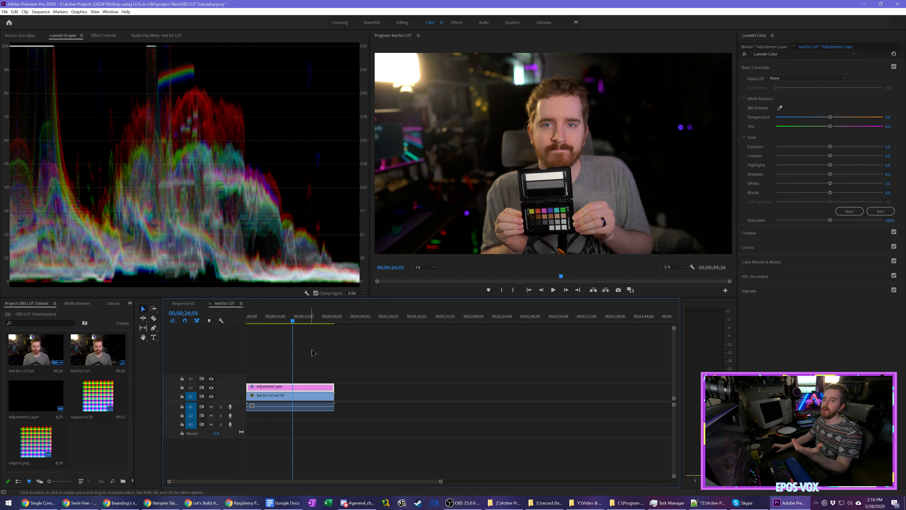
click(780, 107)
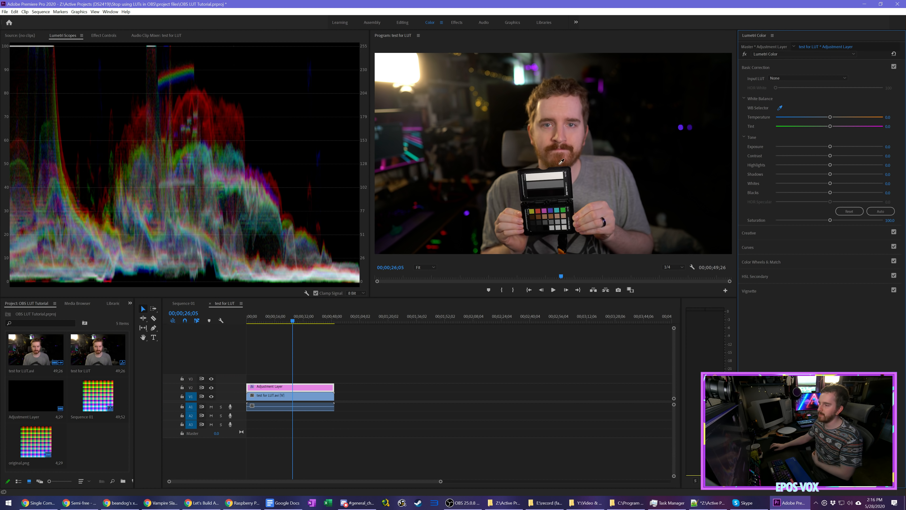
click(551, 185)
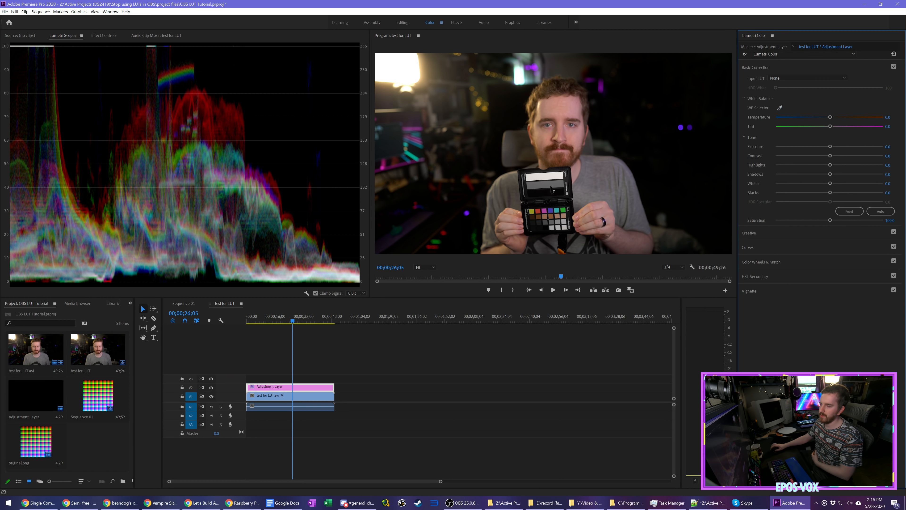
click(780, 107)
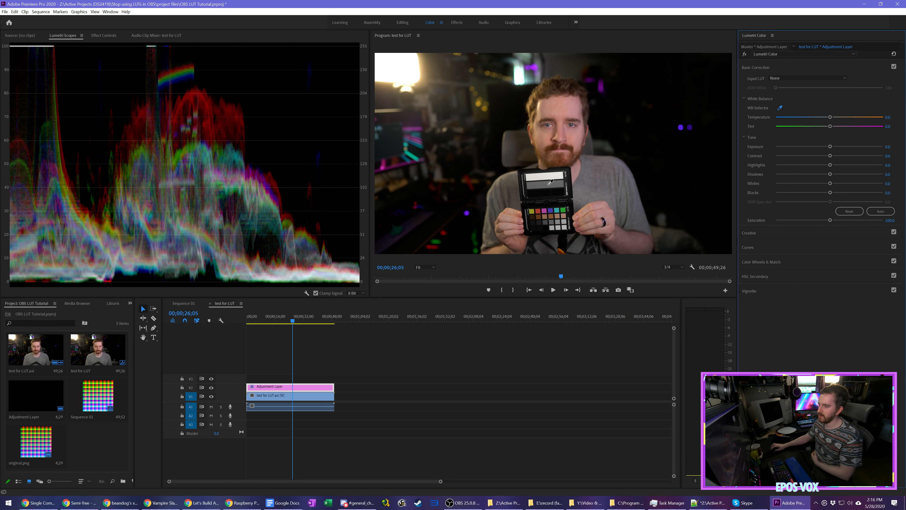
click(778, 107)
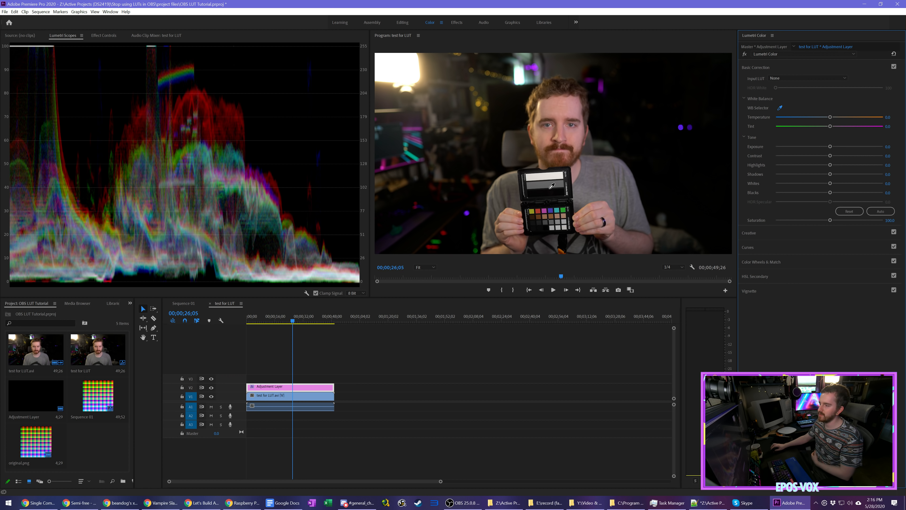
click(544, 184)
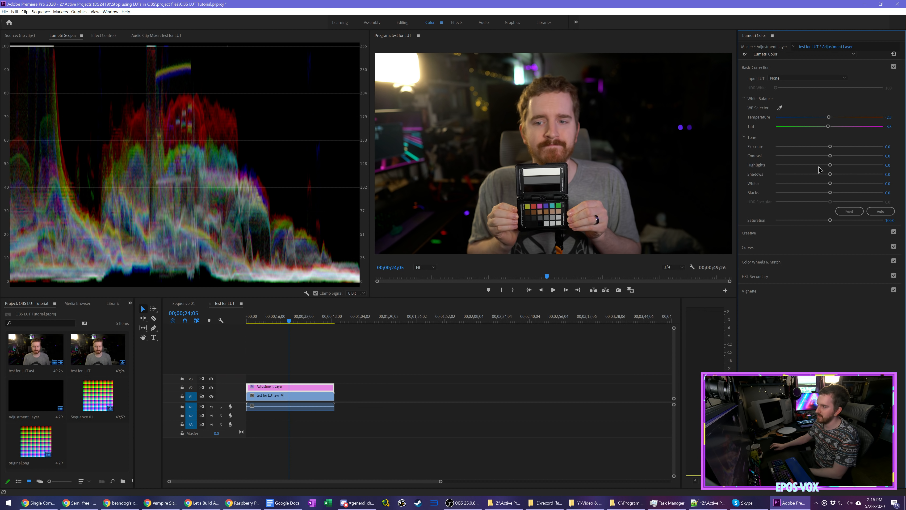
Step: Raise the adjustment layer's exposure to 0.4 and contrast to 7.9, trying lower blacks and resetting them to 0.0
drag(831, 168, 834, 147)
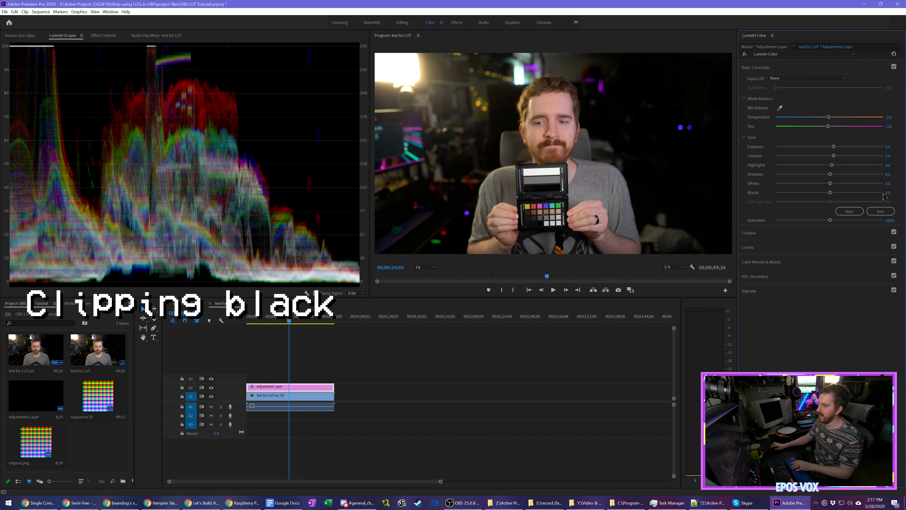
drag(831, 193, 829, 194)
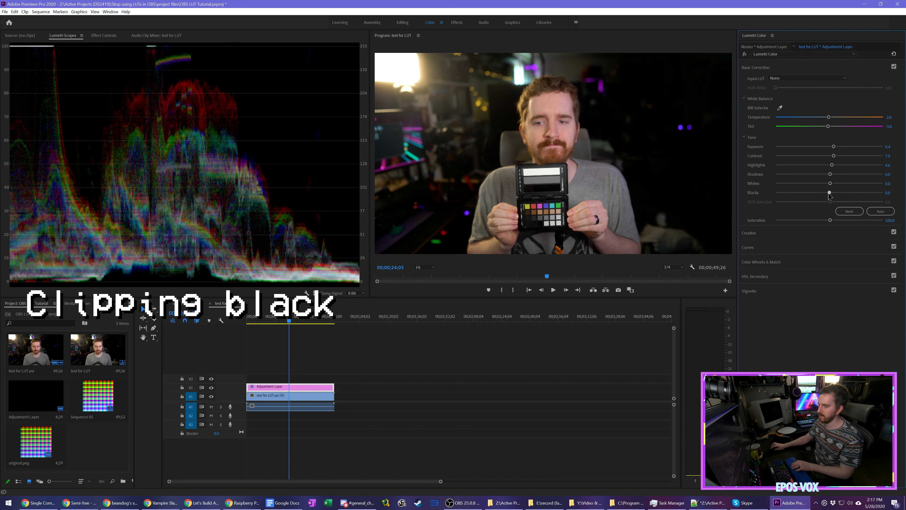
double_click(828, 193)
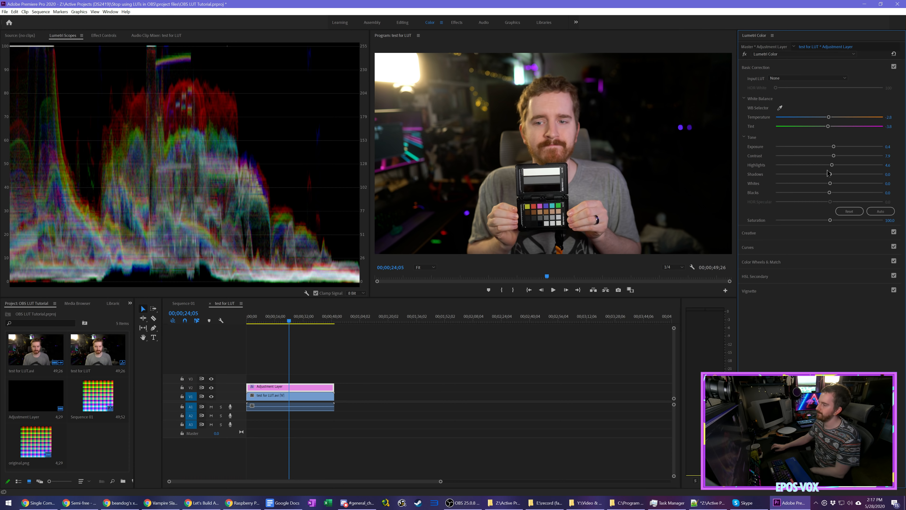
drag(834, 146, 837, 147)
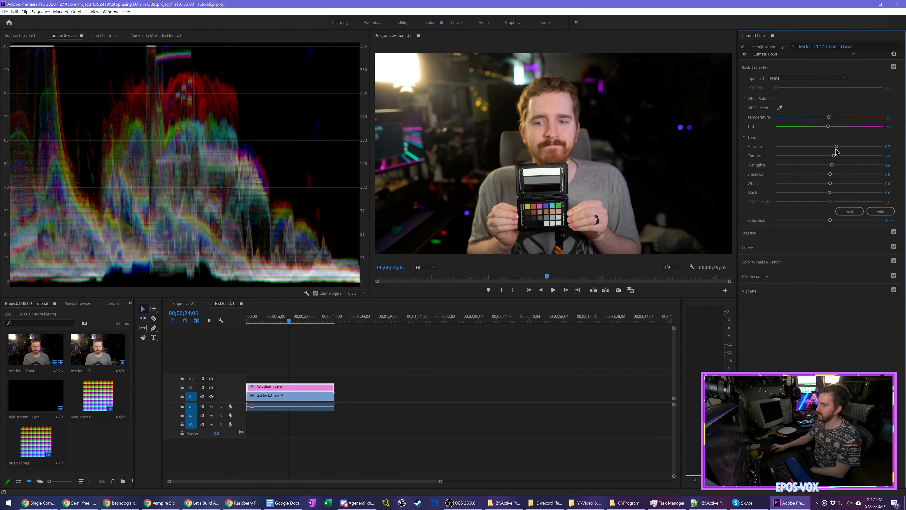
drag(835, 150, 833, 149)
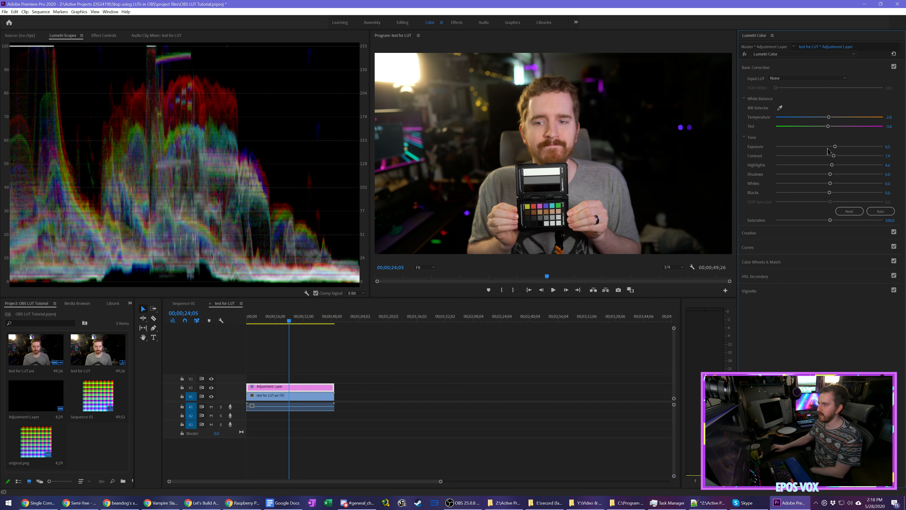
mouse_move(835, 146)
mouse_down()
mouse_move(823, 165)
mouse_move(835, 146)
mouse_up()
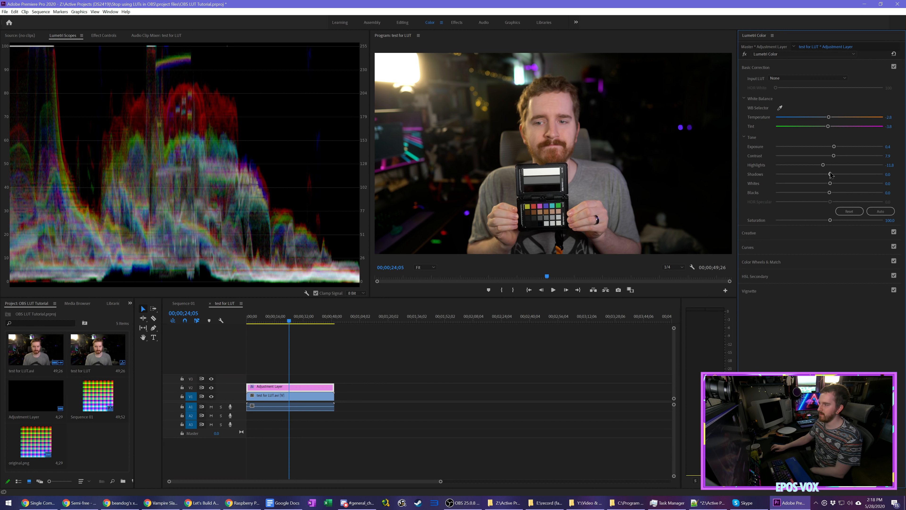
Step: Refine the basic correction with highlights -15.8, shadows 6.6, contrast 26.3, whites 4.6 and saturation 109.2
drag(823, 165, 820, 165)
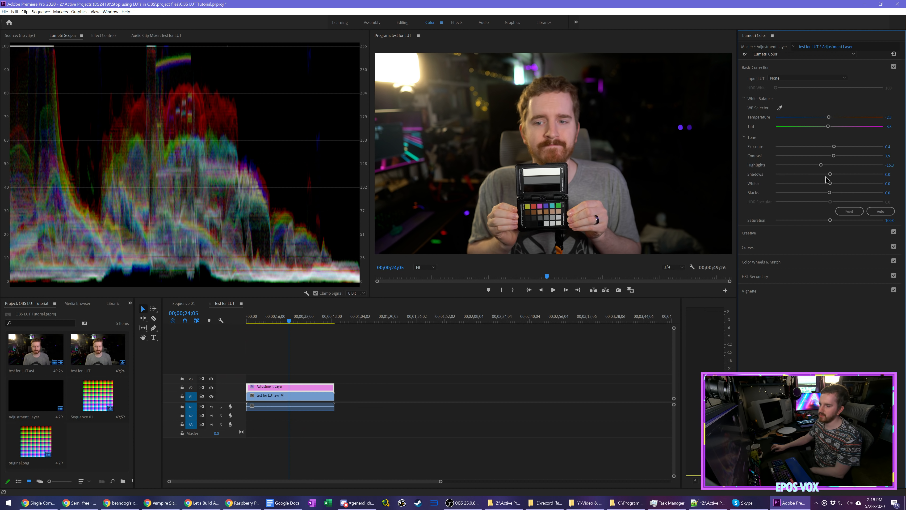
drag(830, 174, 833, 174)
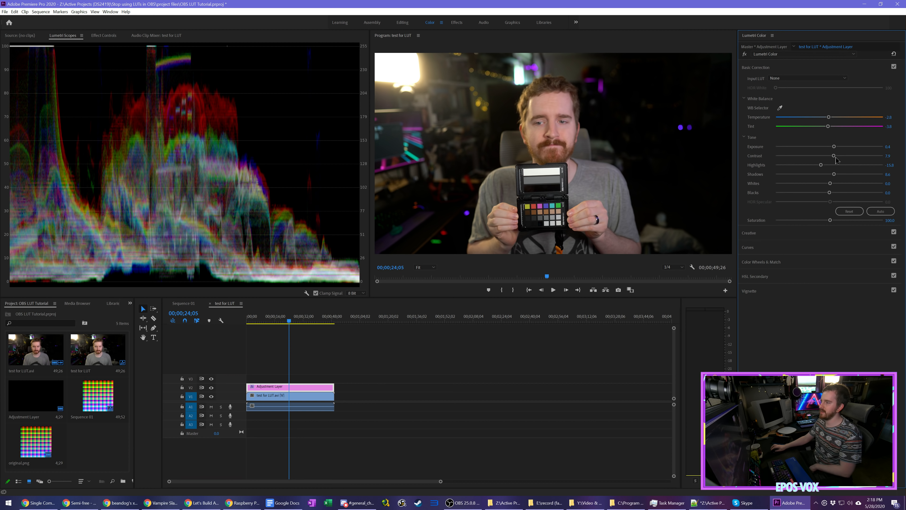
drag(834, 157, 891, 158)
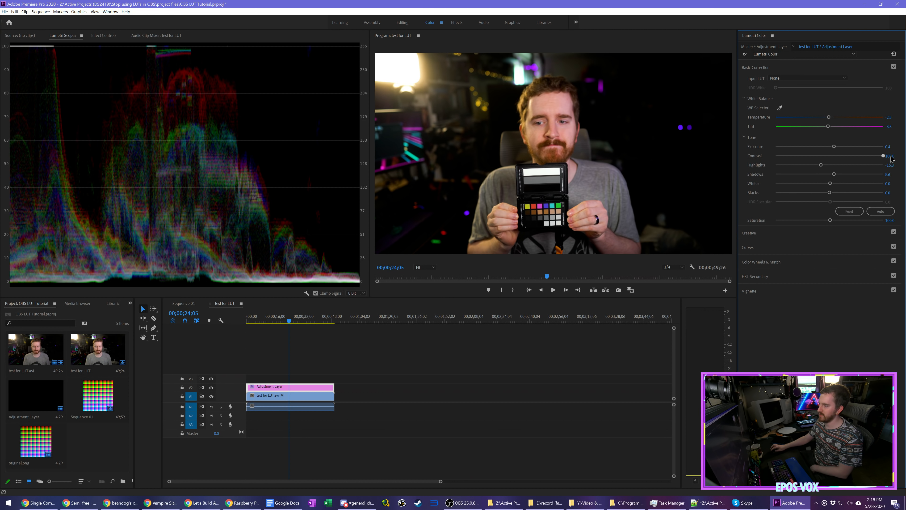
drag(844, 158, 844, 158)
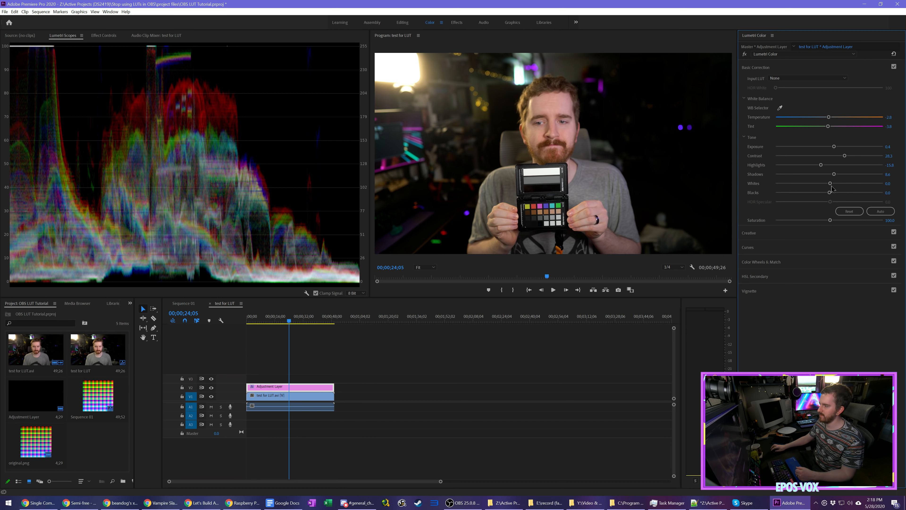
drag(831, 185, 834, 185)
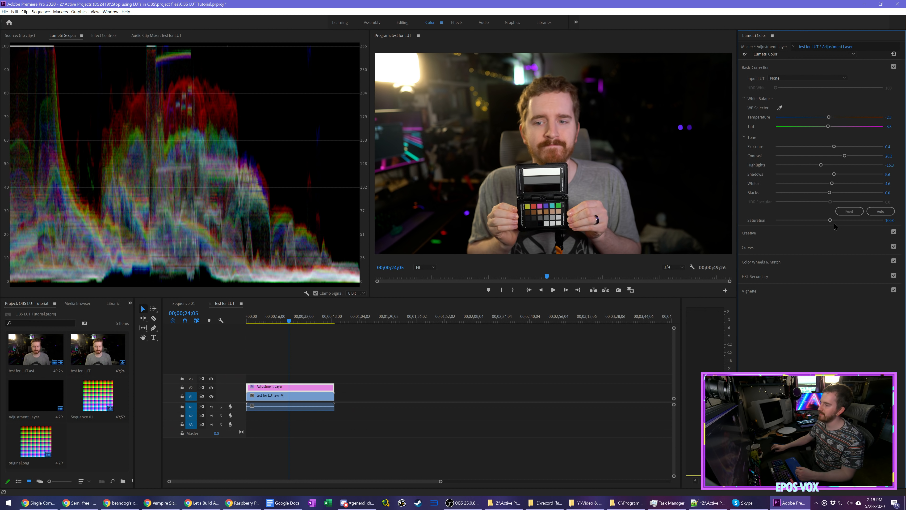
drag(831, 221, 834, 221)
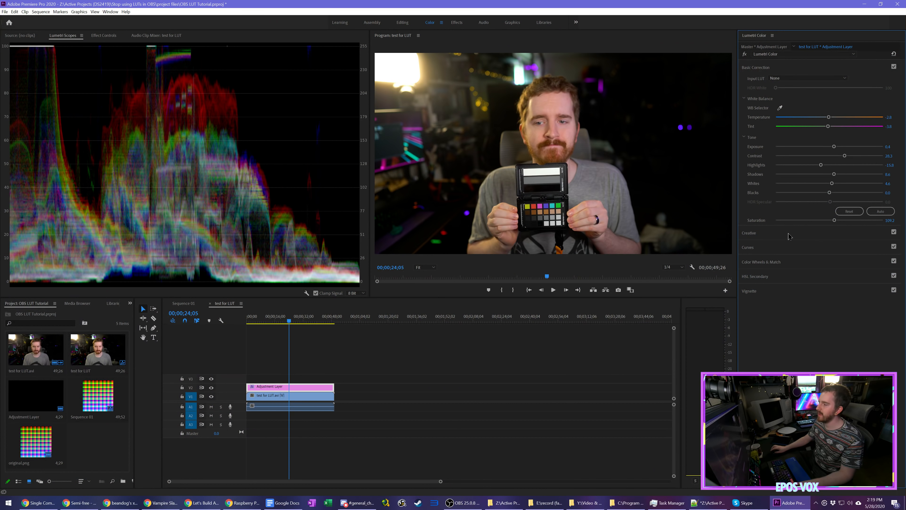
Step: Look over the Curves and Creative controls of the Lumetri grade and collapse the sections
click(789, 235)
click(780, 305)
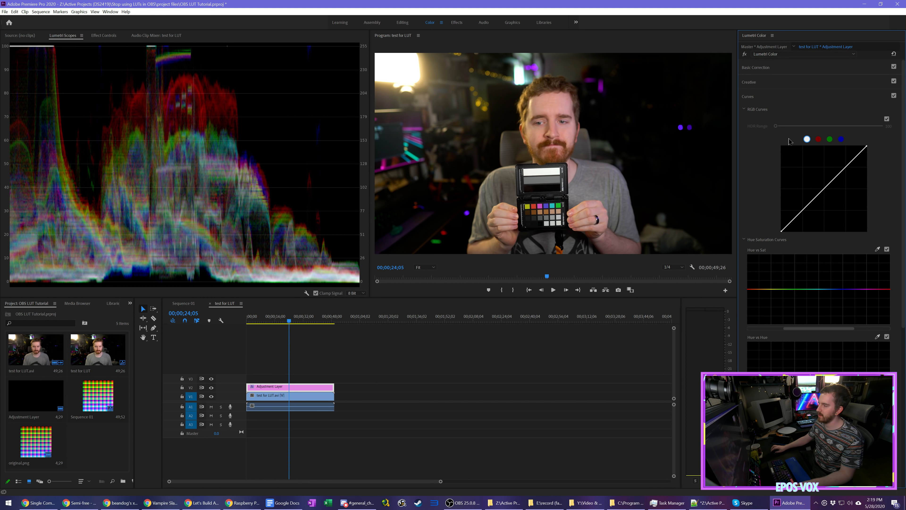
click(780, 97)
click(781, 91)
click(782, 84)
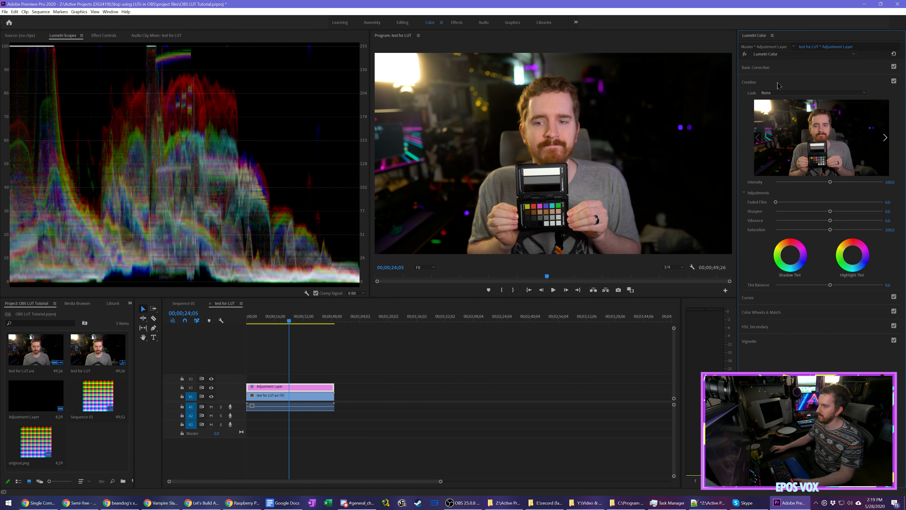
click(777, 86)
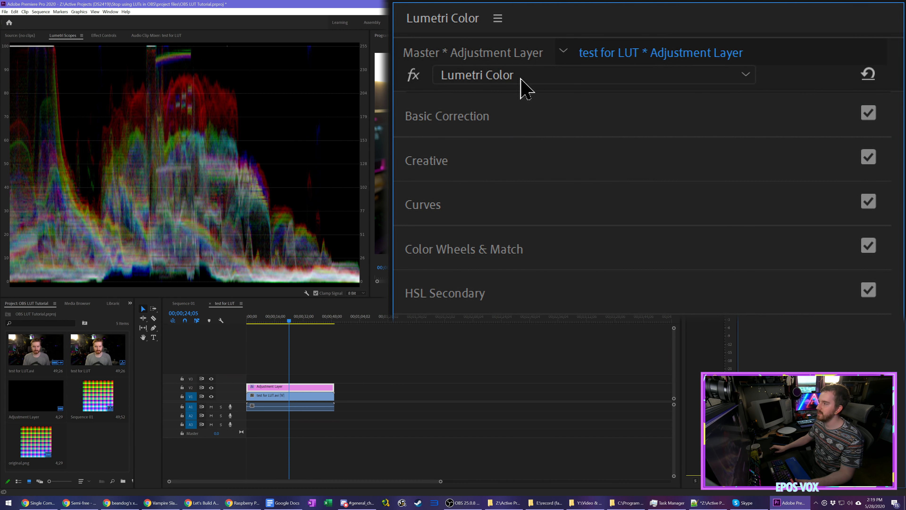
click(499, 21)
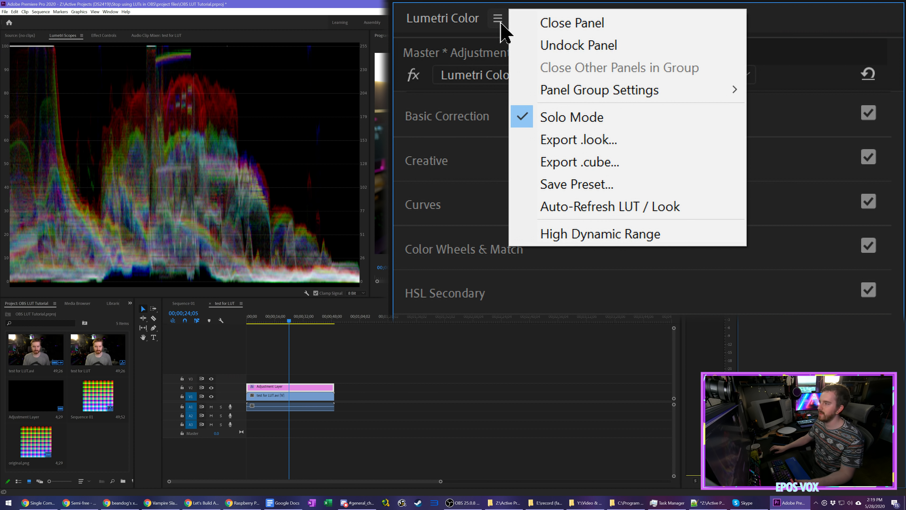
click(603, 168)
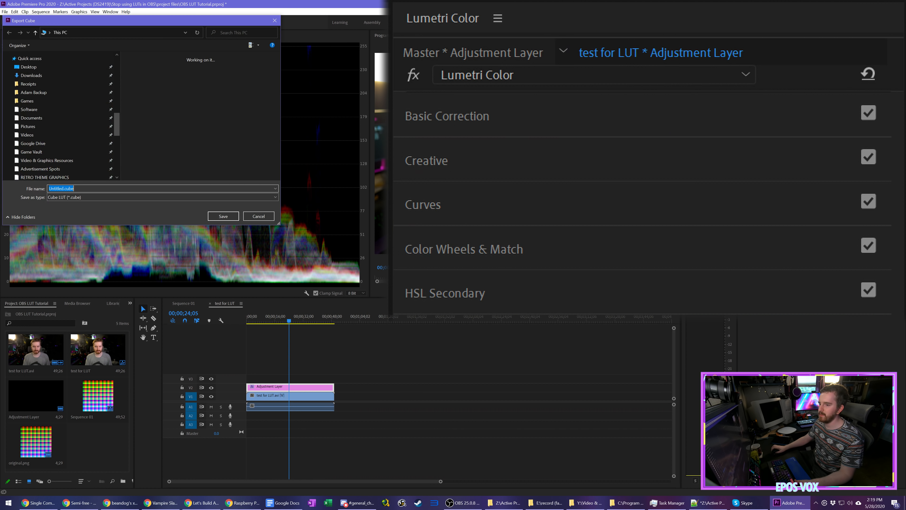
text(EPOS)
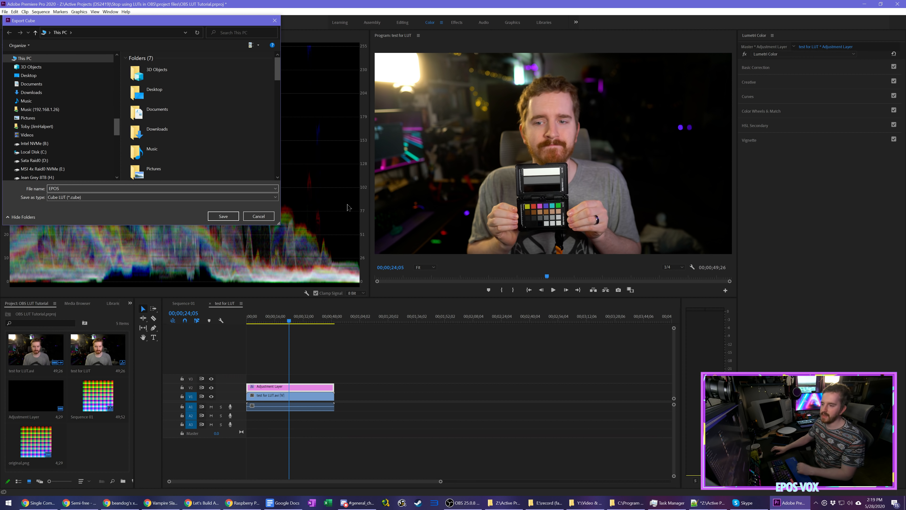
click(262, 218)
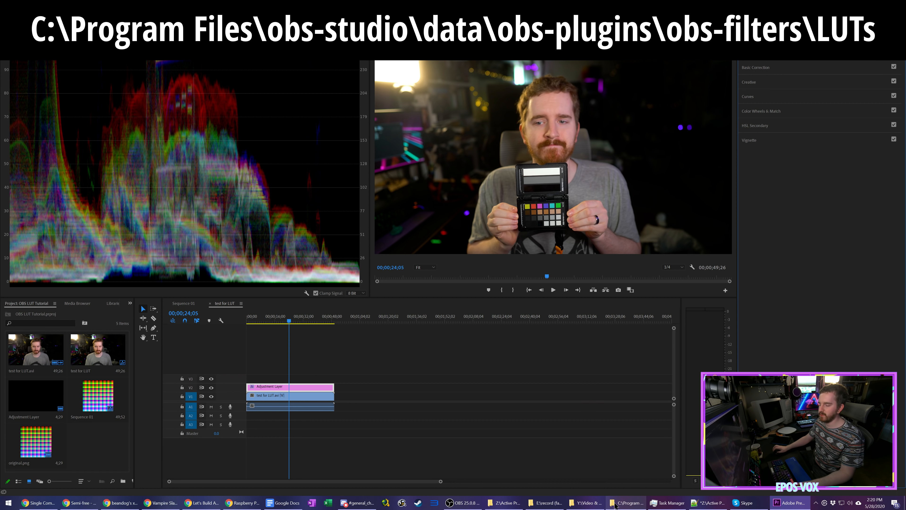
Step: Switch to File Explorer to view original.png in the OBS LUTs folder, and return to the Premiere Pro project
click(629, 503)
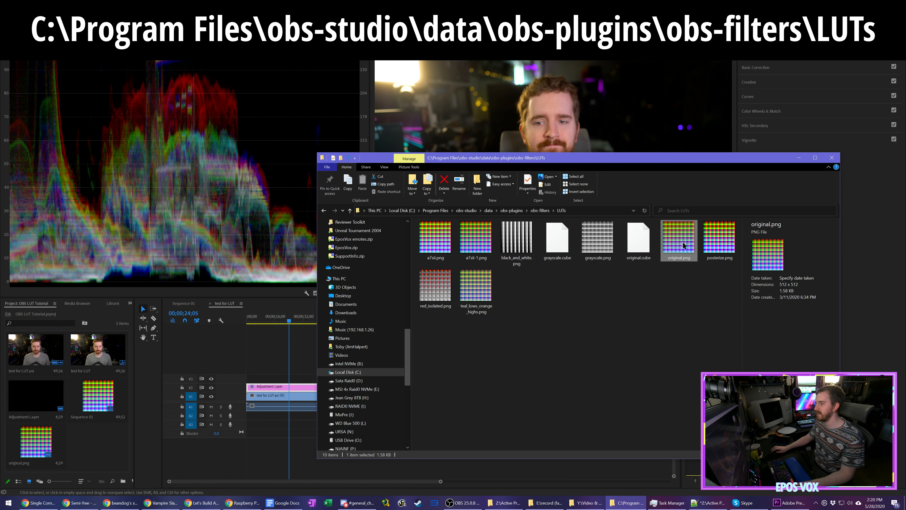
click(95, 440)
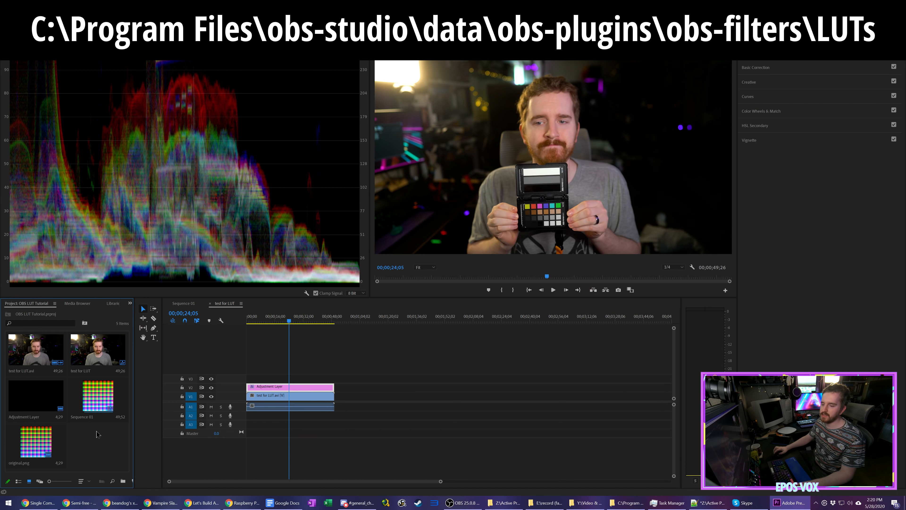
Step: Put original.png in a new bin and create a new sequence from the clip
right_click(46, 436)
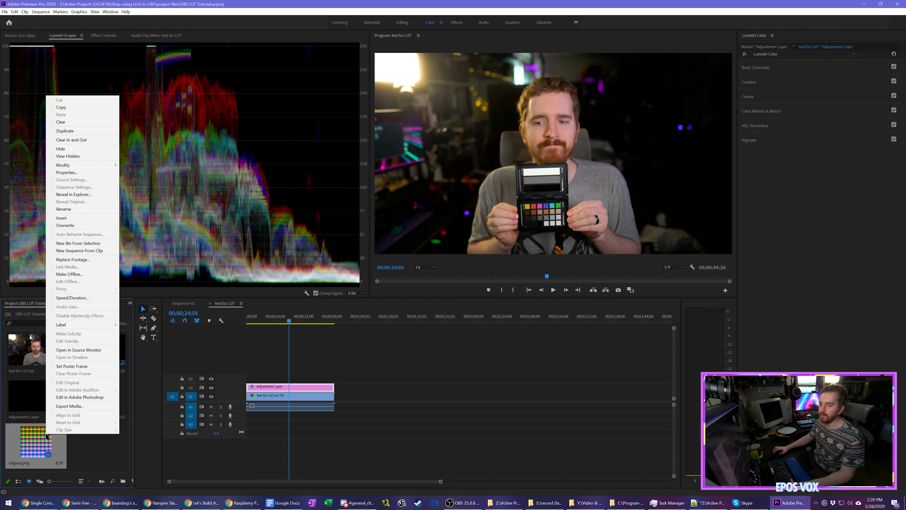
click(101, 245)
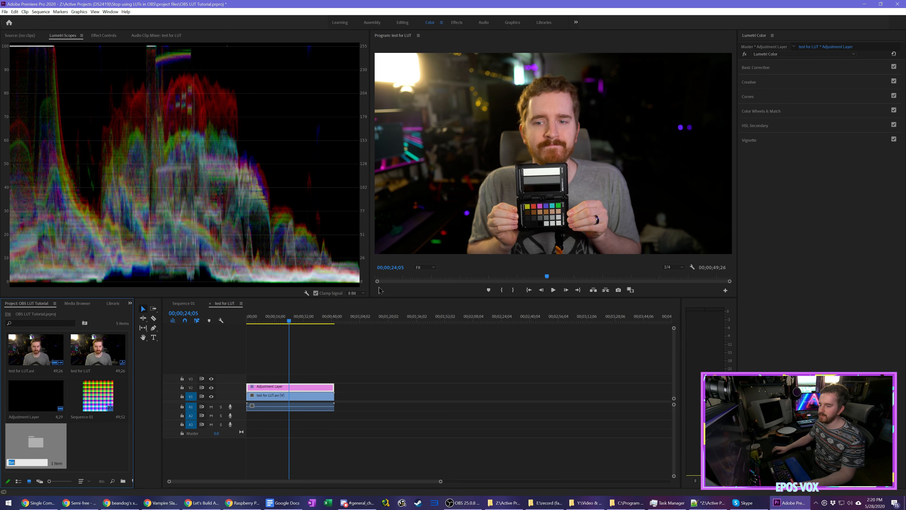
click(89, 430)
right_click(100, 399)
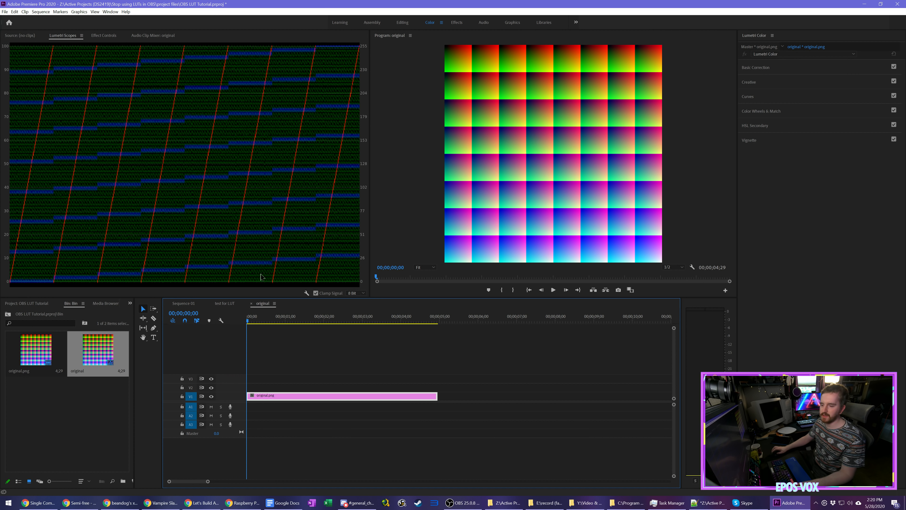
click(25, 304)
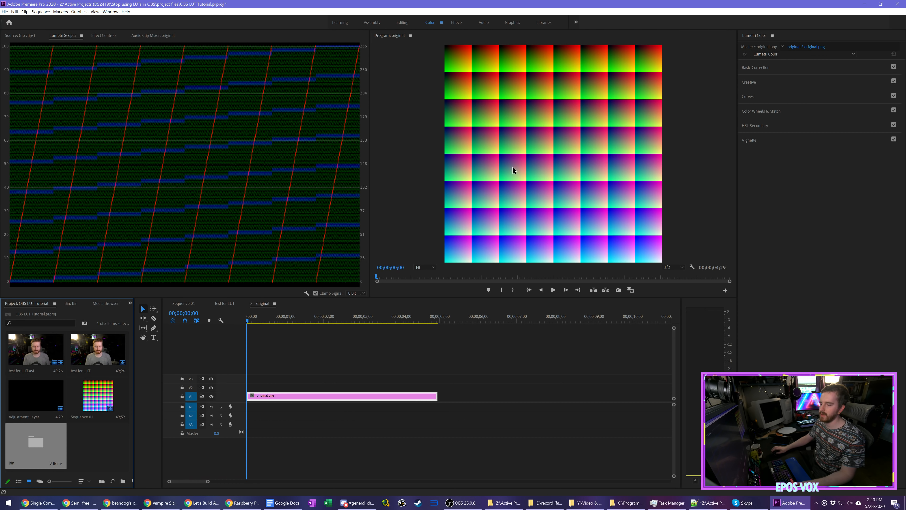
Step: Copy the graded adjustment layer from the test for LUT sequence and paste it into the original sequence
click(224, 303)
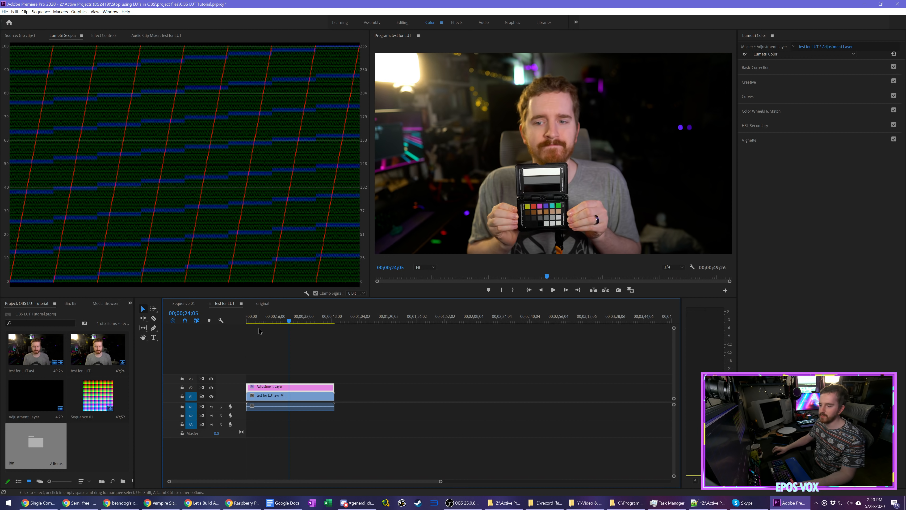
right_click(275, 383)
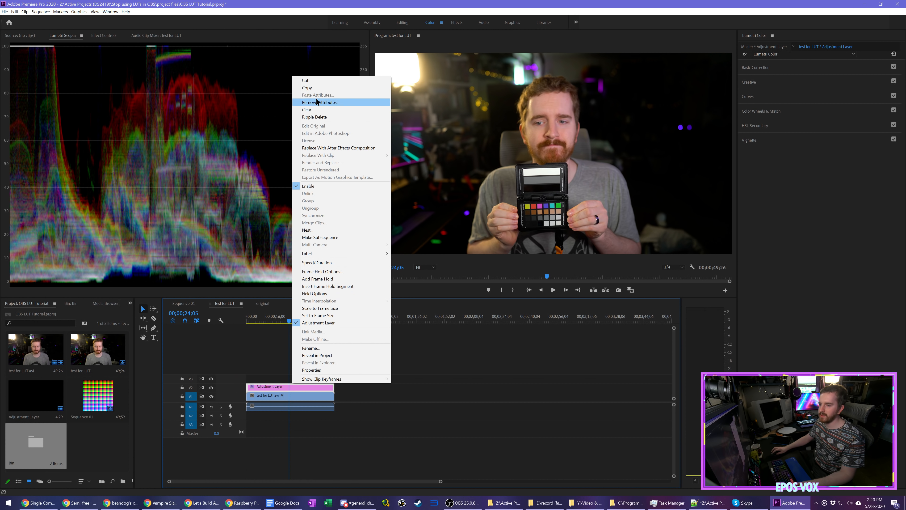
click(311, 87)
click(263, 303)
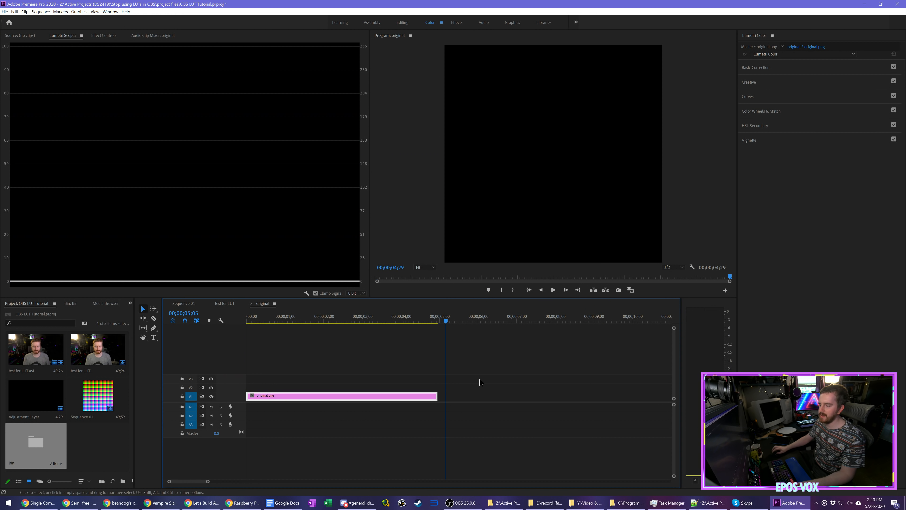
click(487, 372)
key(ctrl+v)
Step: Move the pasted adjustment layer to the start of track V2, directly above the original.png clip
key(minus)
key(minus)
key(minus)
key(minus)
key(minus)
key(minus)
key(equal)
drag(275, 398, 255, 384)
Step: Place the playhead at 00;00;01;18 and toggle track V2's visibility to compare the LUT image with and without the grade
click(247, 317)
key(equal)
key(equal)
key(equal)
key(equal)
click(280, 318)
click(213, 388)
click(213, 389)
click(212, 388)
click(213, 388)
click(213, 388)
click(212, 389)
click(213, 389)
click(213, 389)
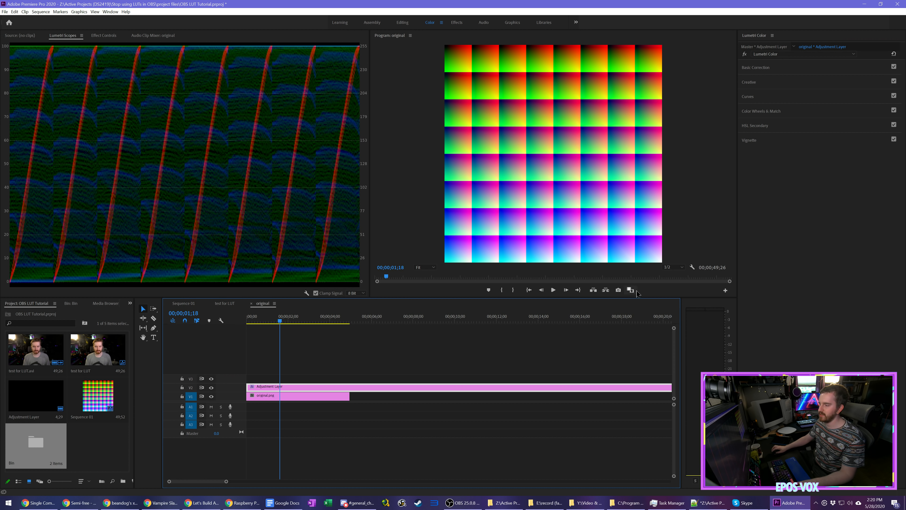
Step: Open Export Frame for the graded LUT image and check its format options with PNG chosen
click(724, 291)
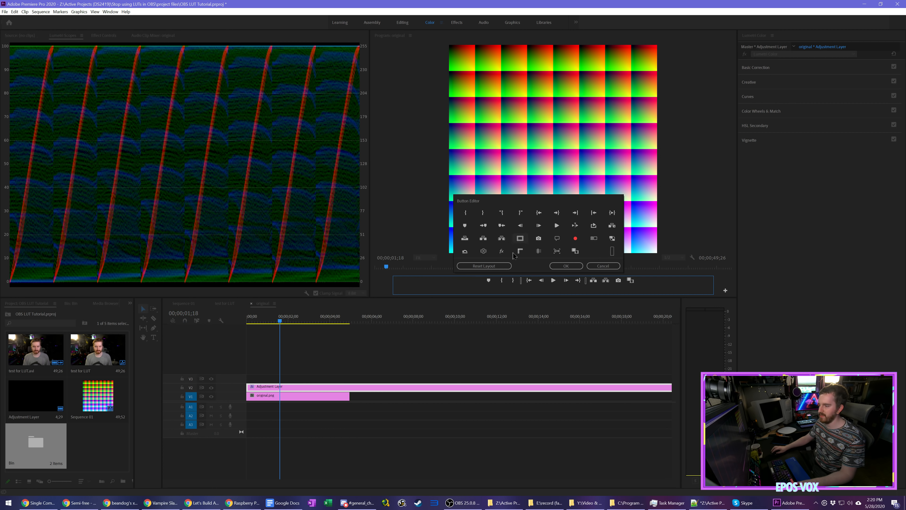
click(601, 268)
click(618, 290)
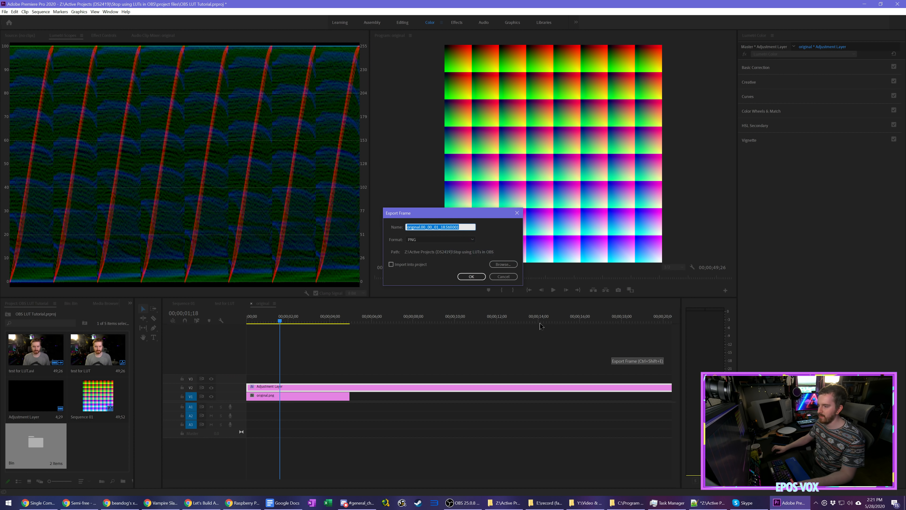
click(448, 239)
click(454, 286)
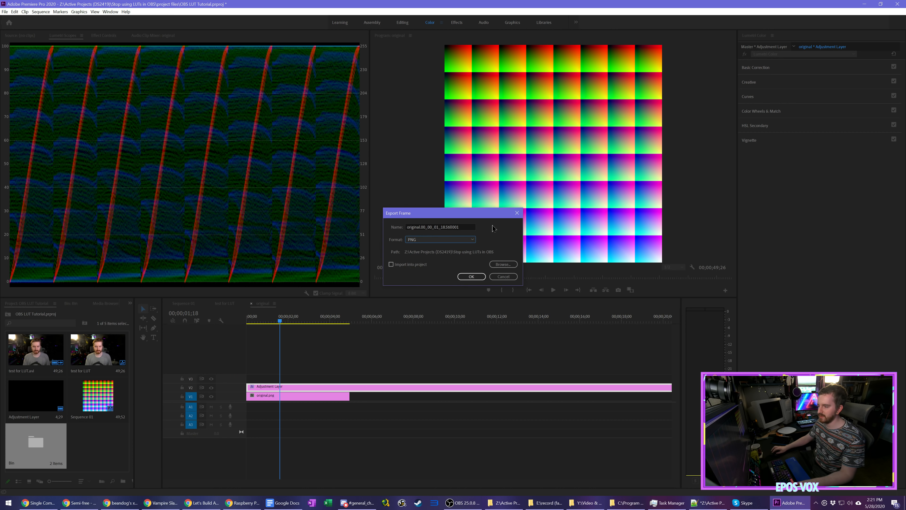
click(472, 226)
click(501, 277)
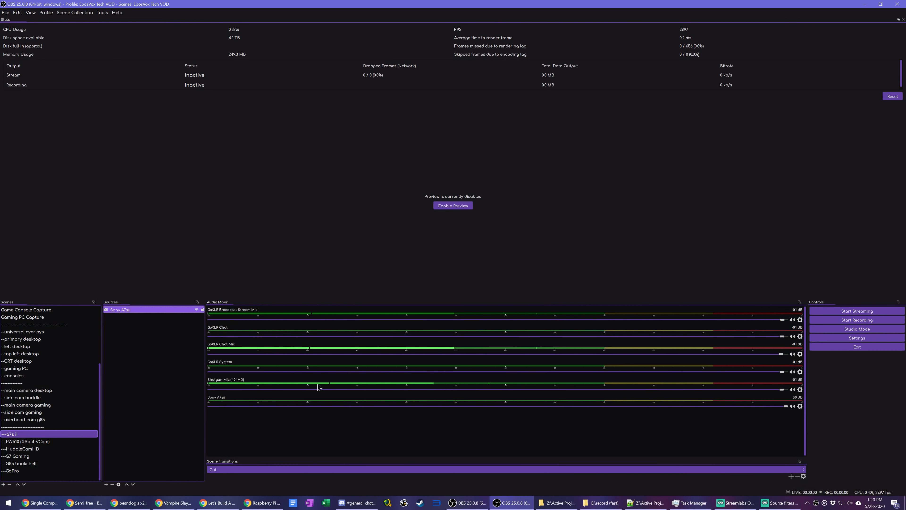
Step: Switch to OBS Studio and add an Apply LUT effect filter to the Sony A7sii source
click(106, 484)
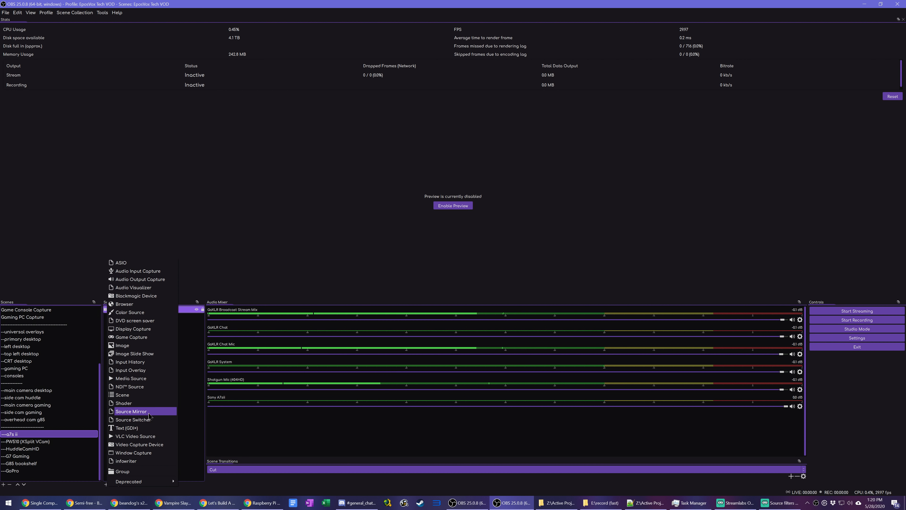
click(178, 326)
right_click(168, 310)
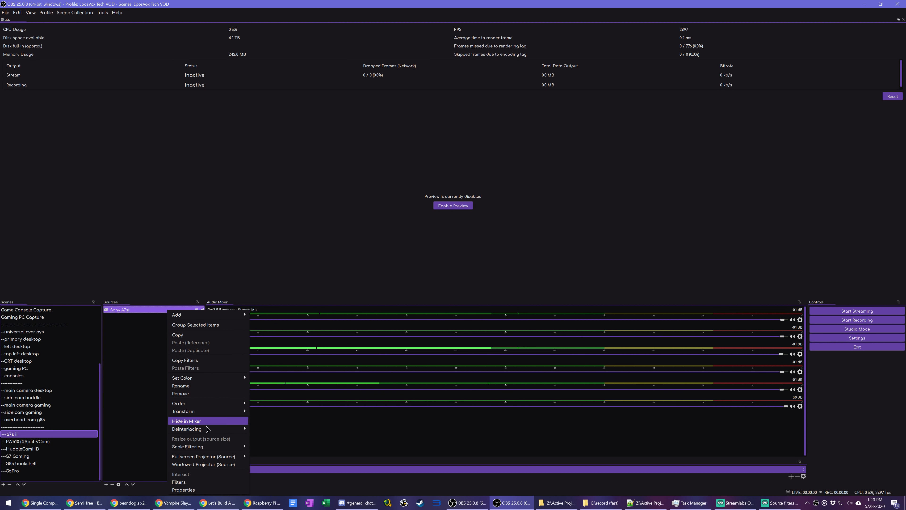
click(200, 473)
click(358, 331)
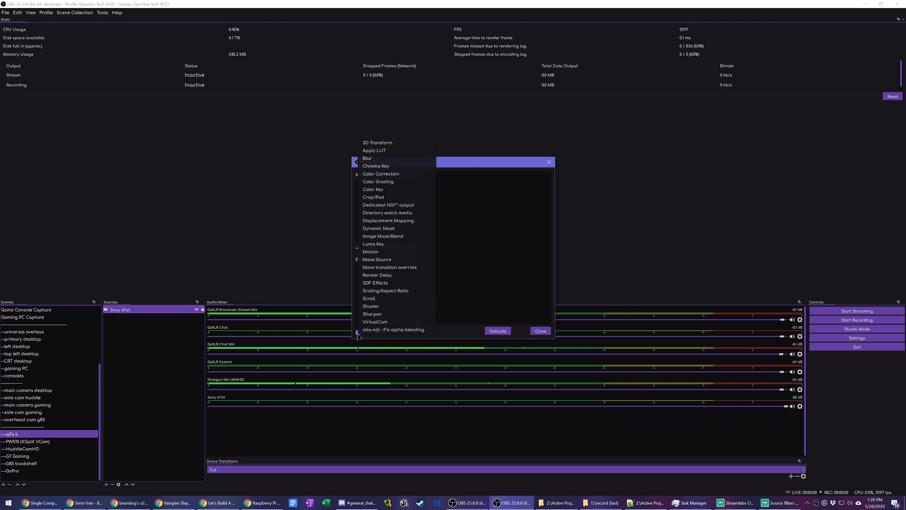
click(399, 151)
click(439, 263)
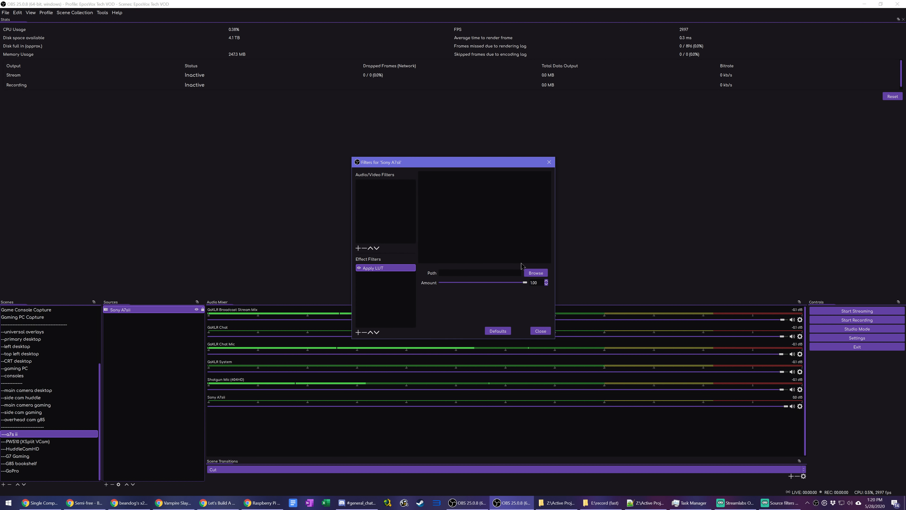
Step: Load the webcam LUT file ending in "Untitled 01.cube" from the Sata Raid0 (D:) drive into the Apply LUT filter and close the filters
click(536, 272)
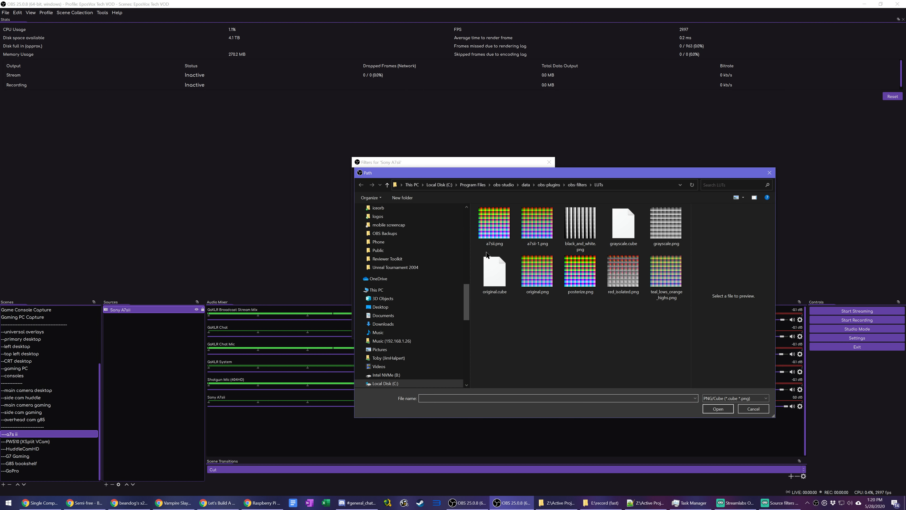
scroll(411, 350, down, 1)
click(385, 366)
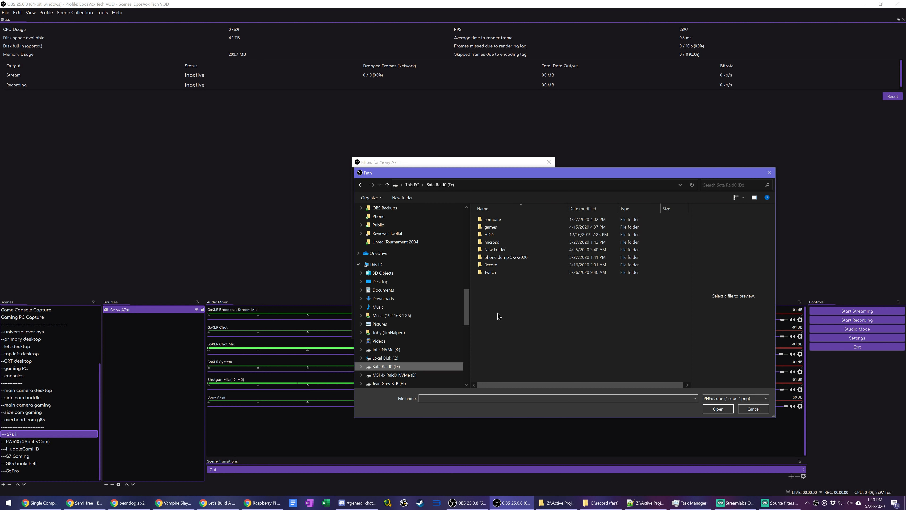
double_click(494, 272)
double_click(580, 224)
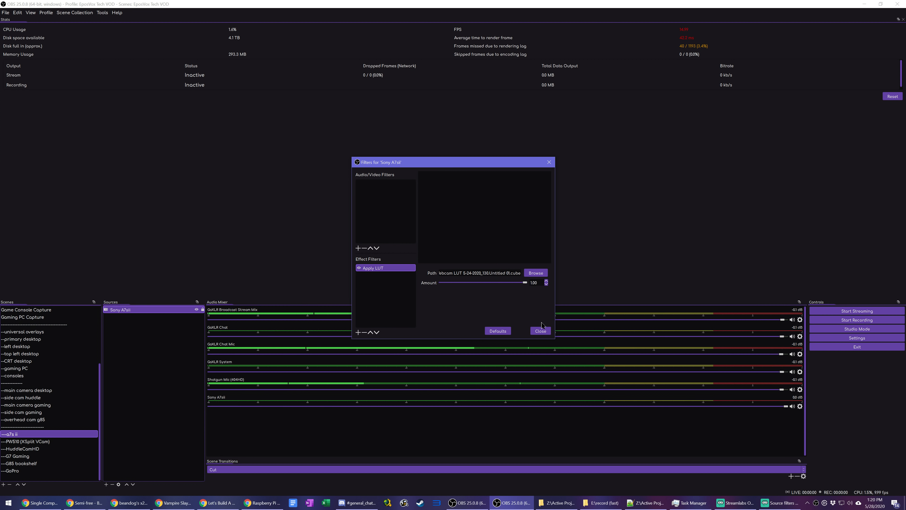
click(541, 331)
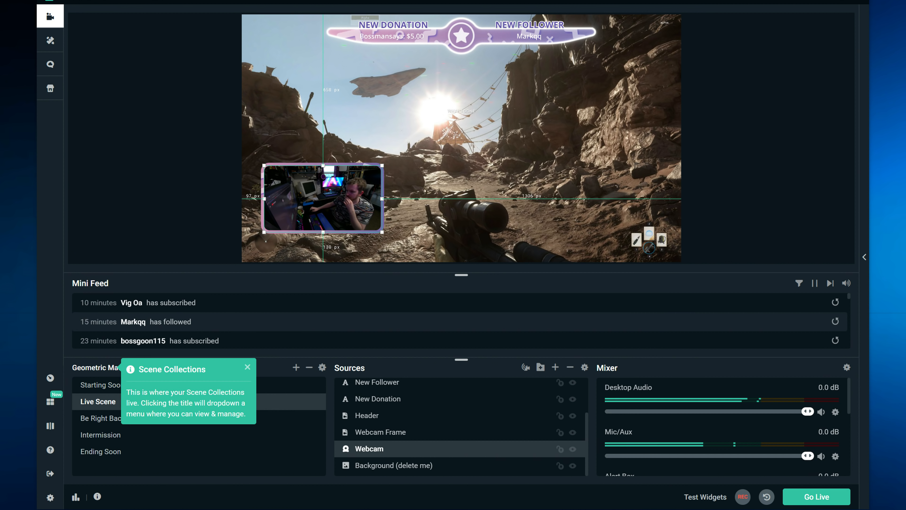
Step: Switch to Streamlabs OBS and add an Apply LUT filter named "CUSTOM LUT THANKS EPOSVOX" to the Webcam source
click(248, 367)
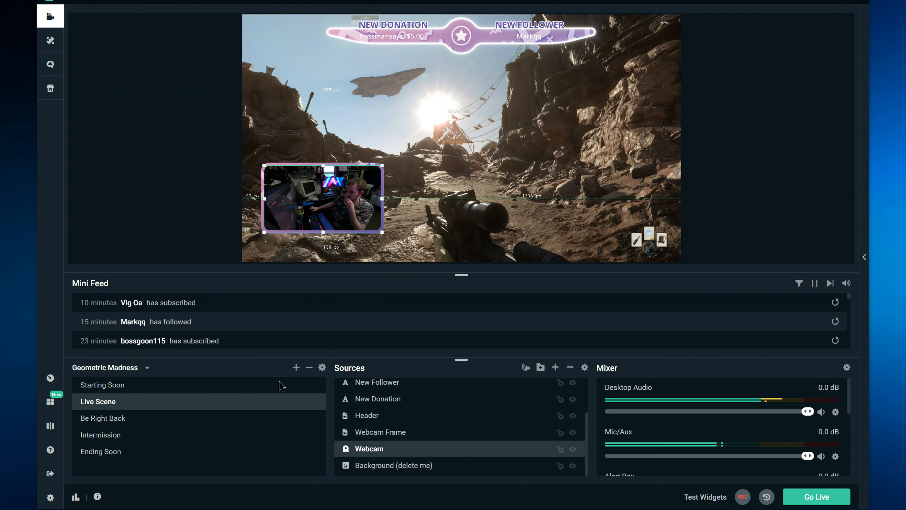
right_click(372, 449)
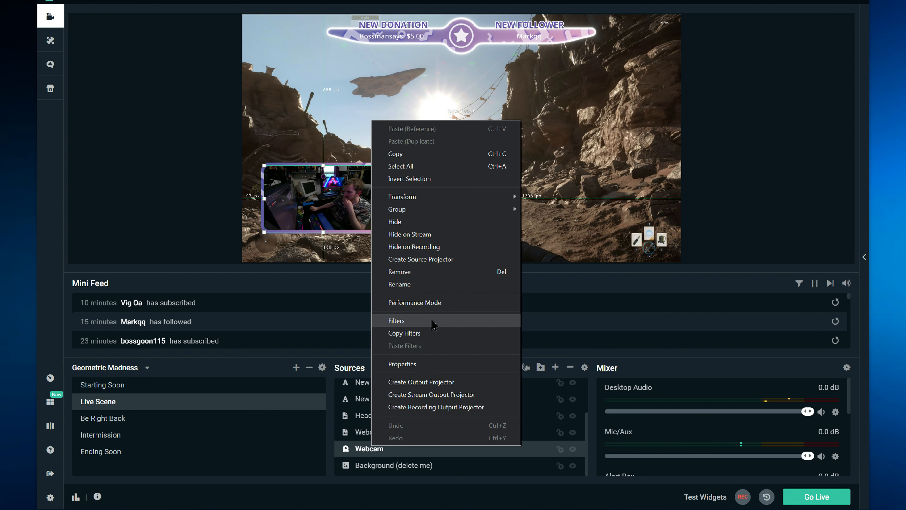
click(396, 320)
click(257, 209)
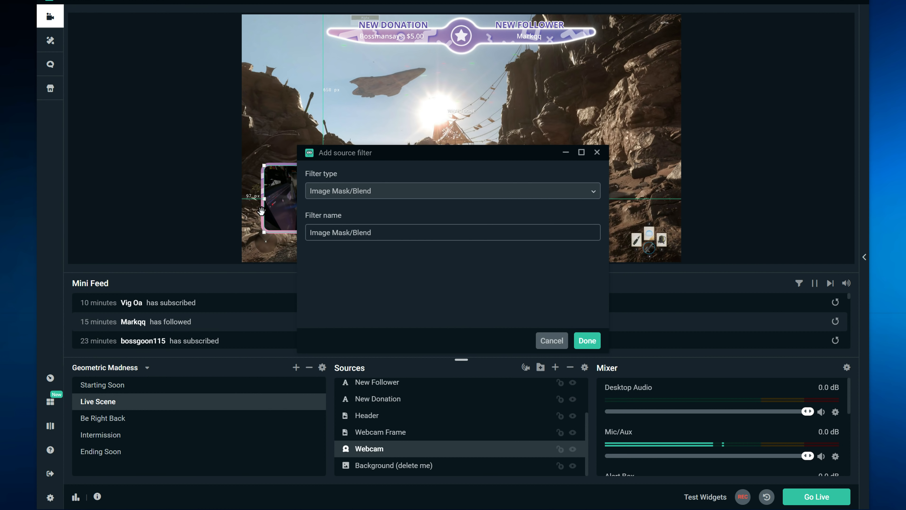
click(403, 193)
scroll(403, 244, down, 2)
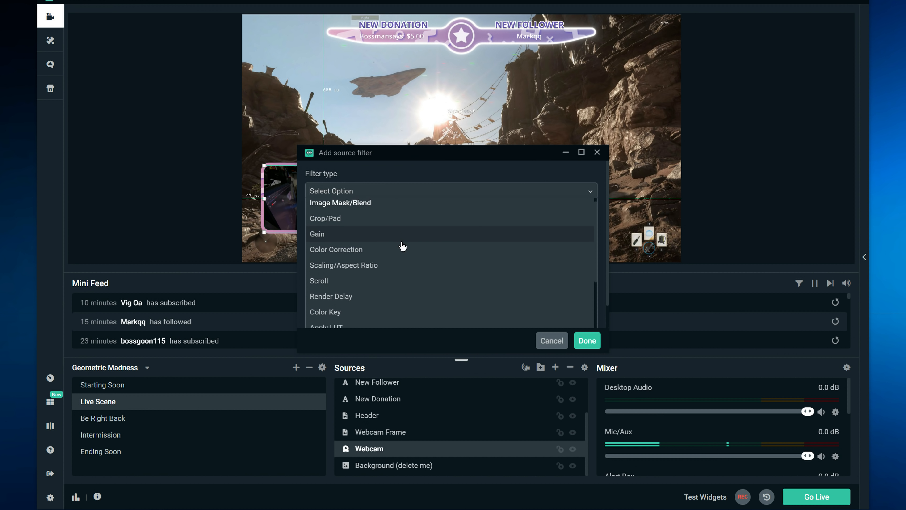
click(361, 230)
triple_click(362, 231)
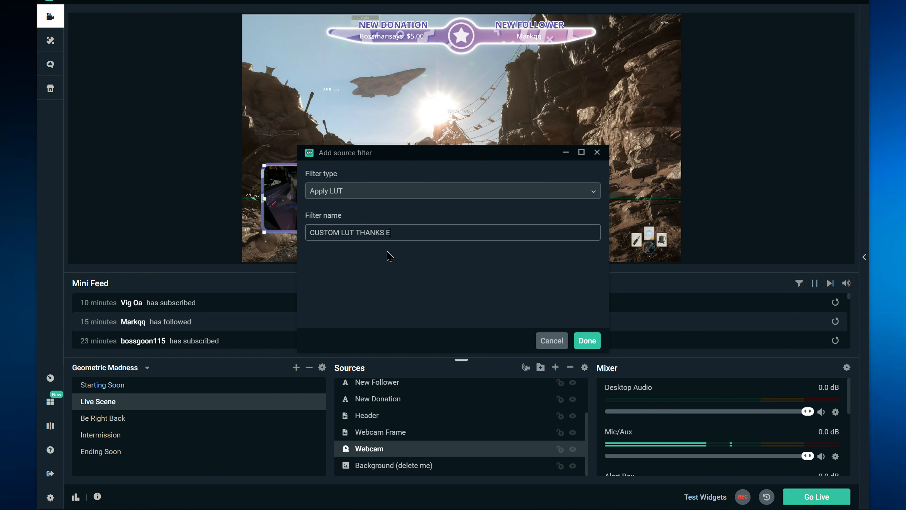
click(587, 341)
Step: Load the "TEST FOR TUTORIAL_1" LUT file into the webcam filter and lower its Amount to the minimum
click(636, 203)
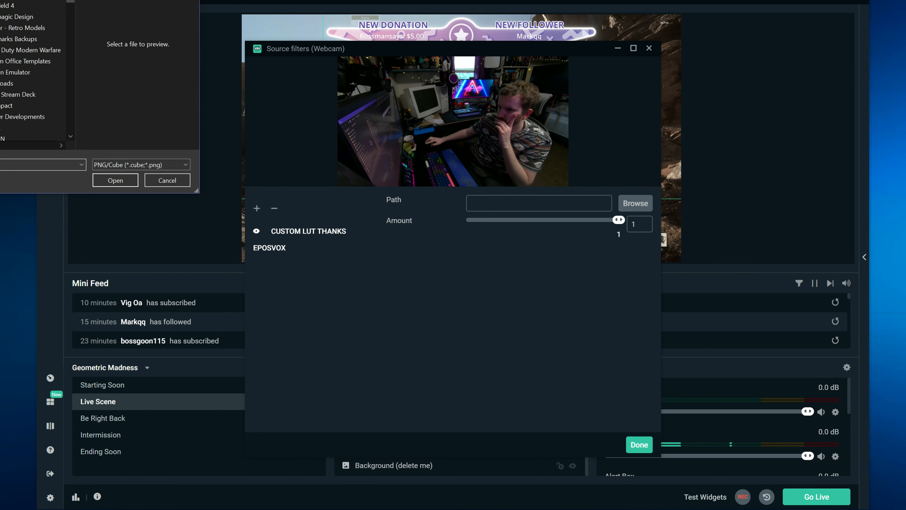
double_click(32, 102)
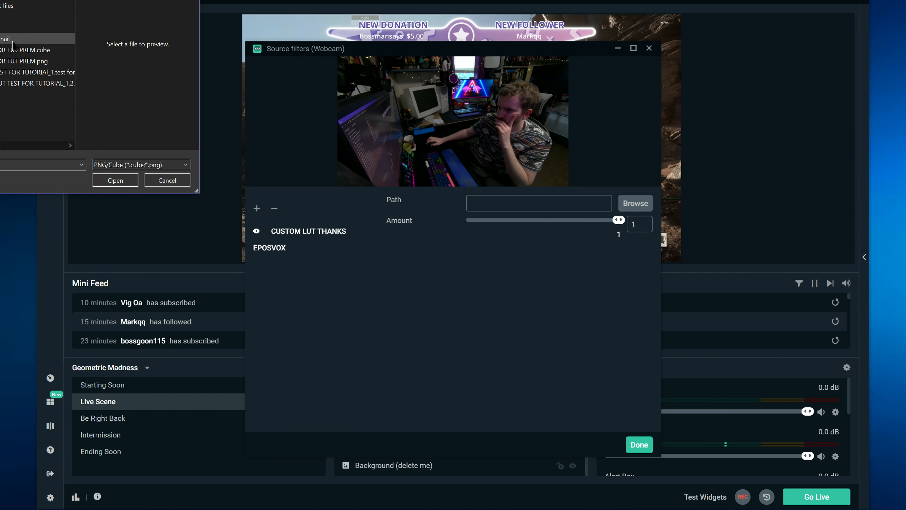
double_click(32, 72)
drag(619, 219, 461, 221)
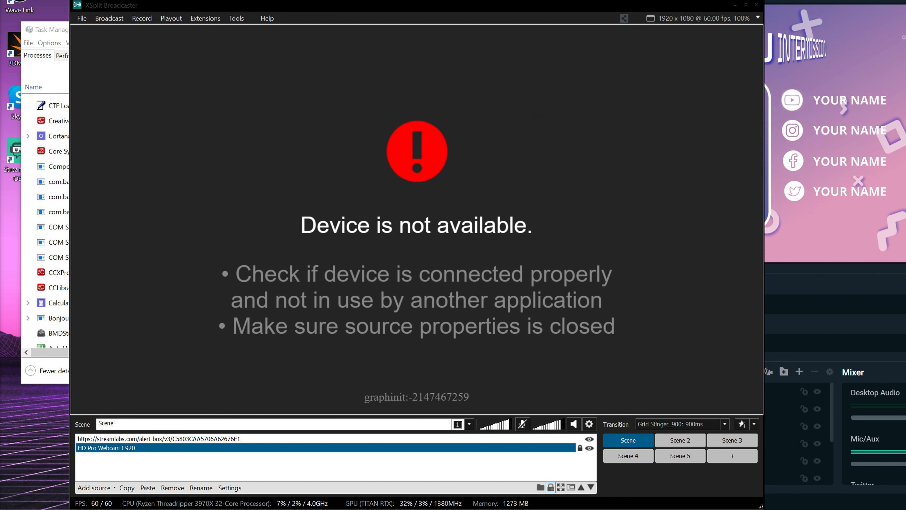
Step: Switch to XSplit Broadcaster and open the effect filters of the HD Pro Webcam C920 source
click(140, 302)
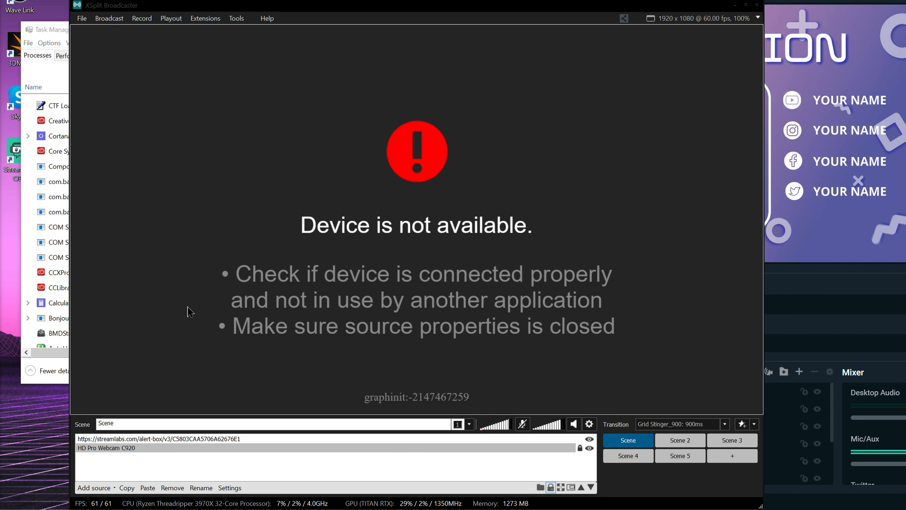
click(128, 448)
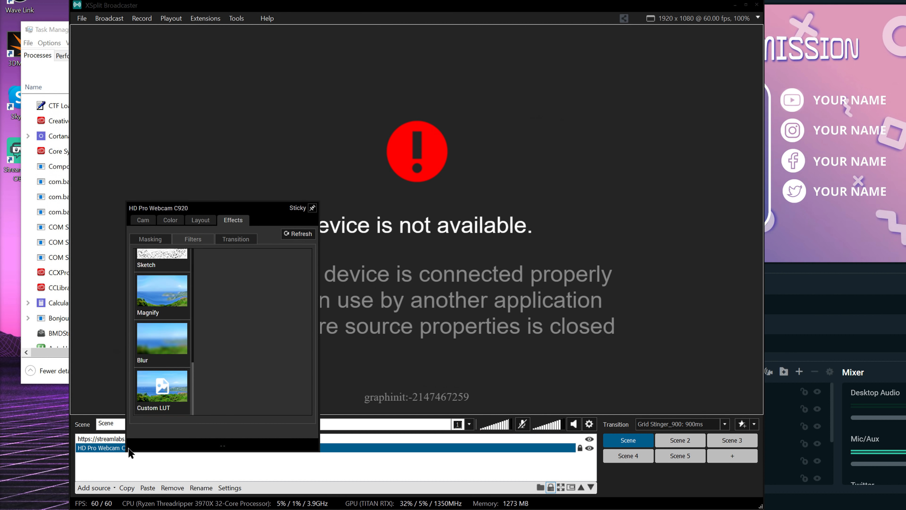
click(137, 220)
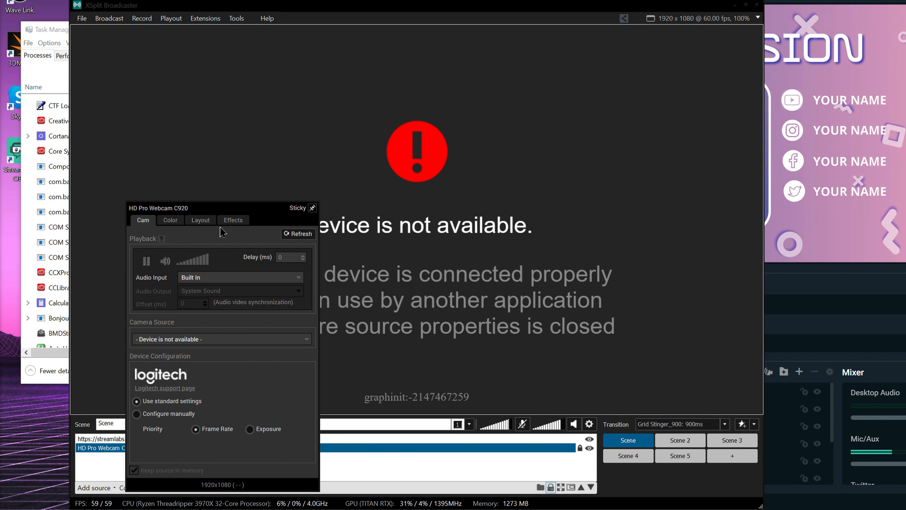
click(236, 225)
Step: Apply the Custom LUT filter to the webcam using a LUT file from Z:\Active Projects, with the effect intensity at 0%
scroll(157, 400, down, 5)
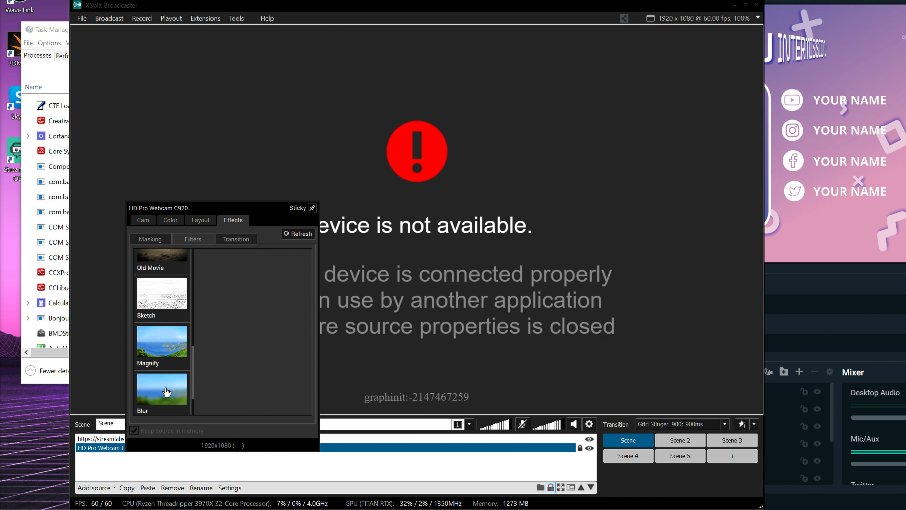
click(166, 393)
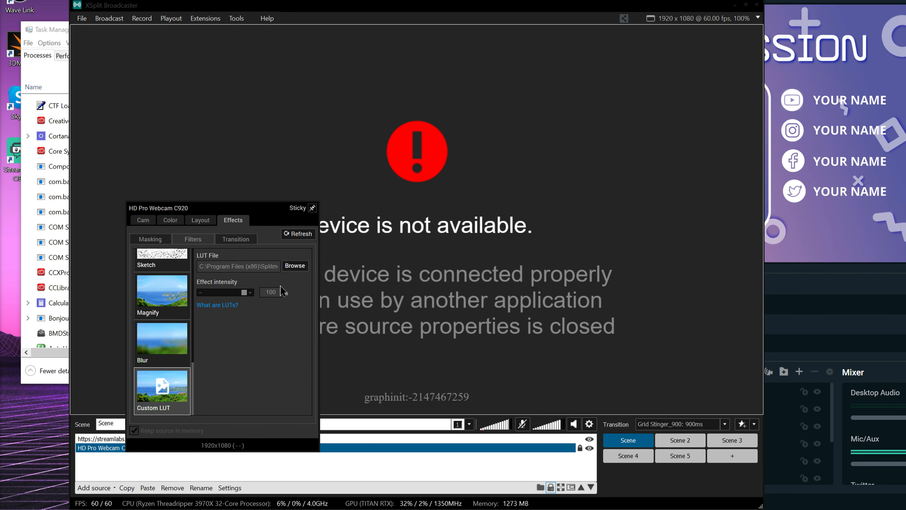
click(294, 265)
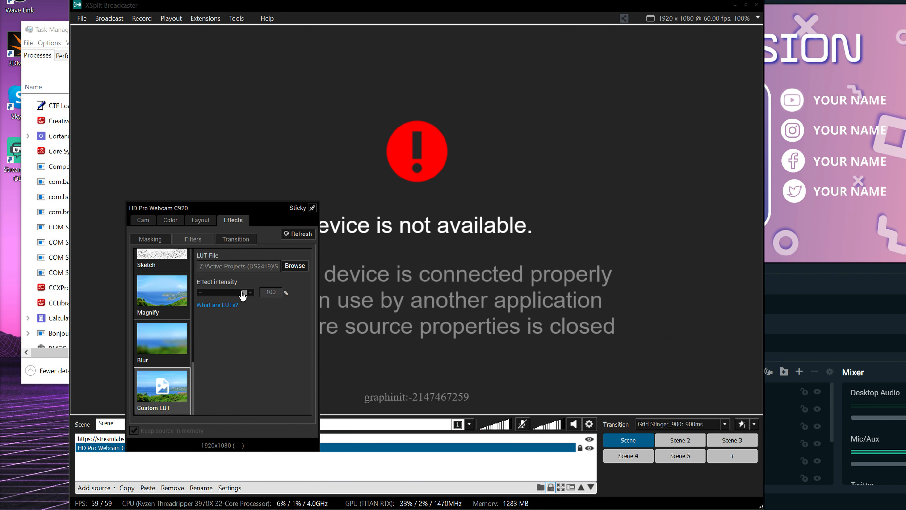
drag(217, 292, 266, 290)
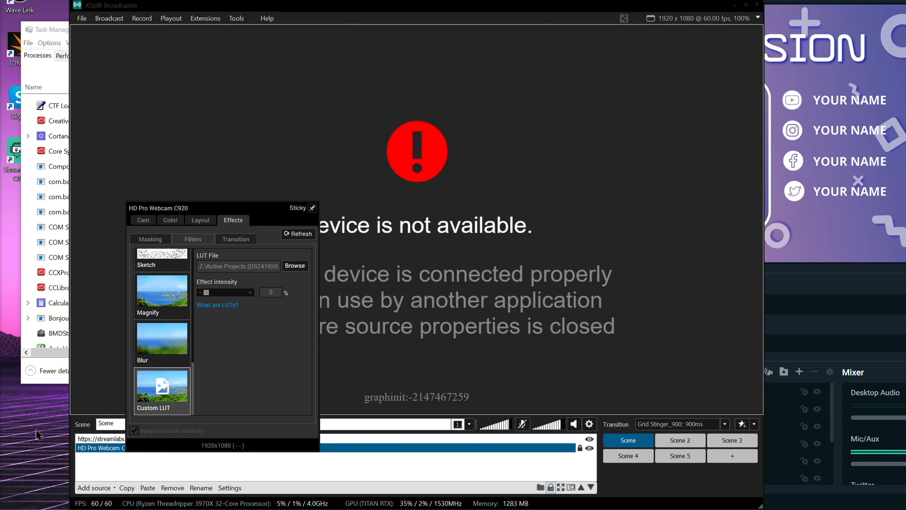